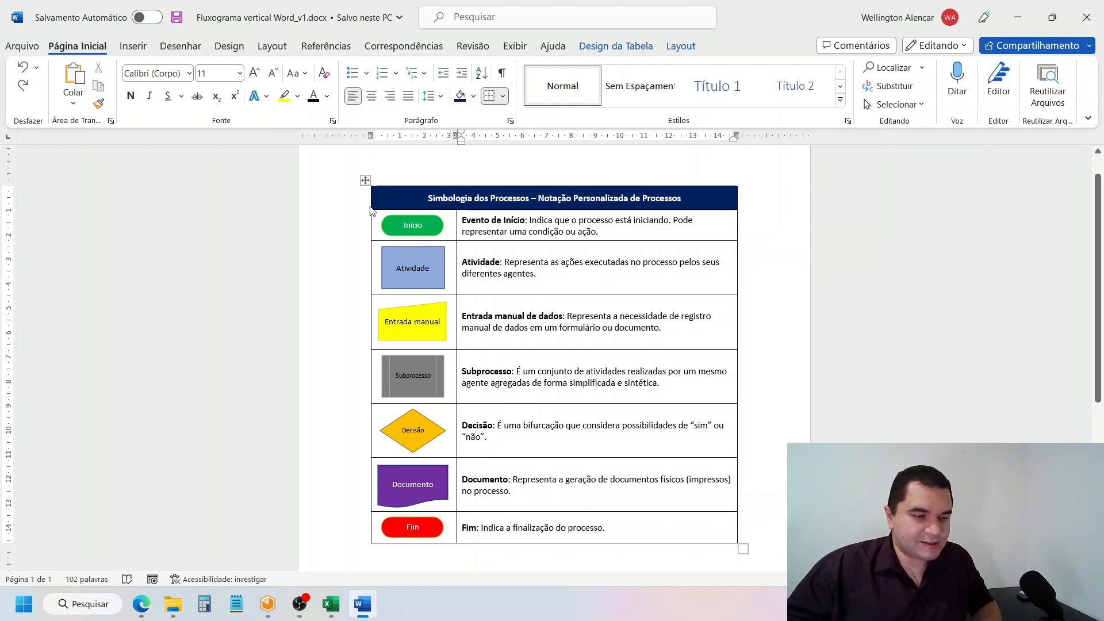
- Copy the process symbology table and insert a page break below it to start a second page
left_click(365, 179)
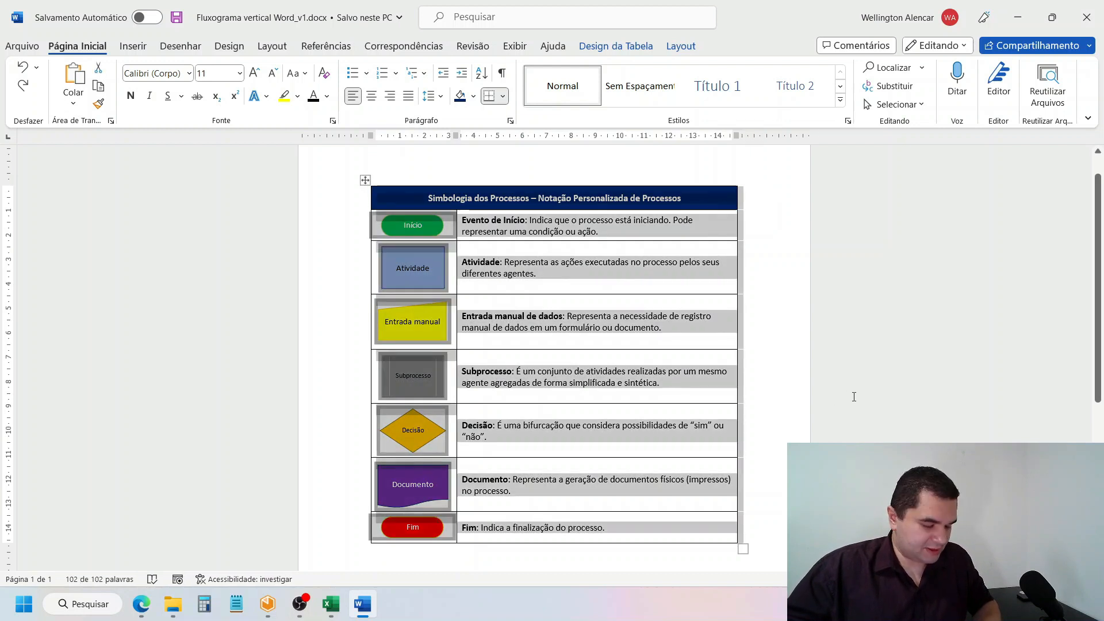
scroll(606, 515, "down", 3)
left_click(685, 470)
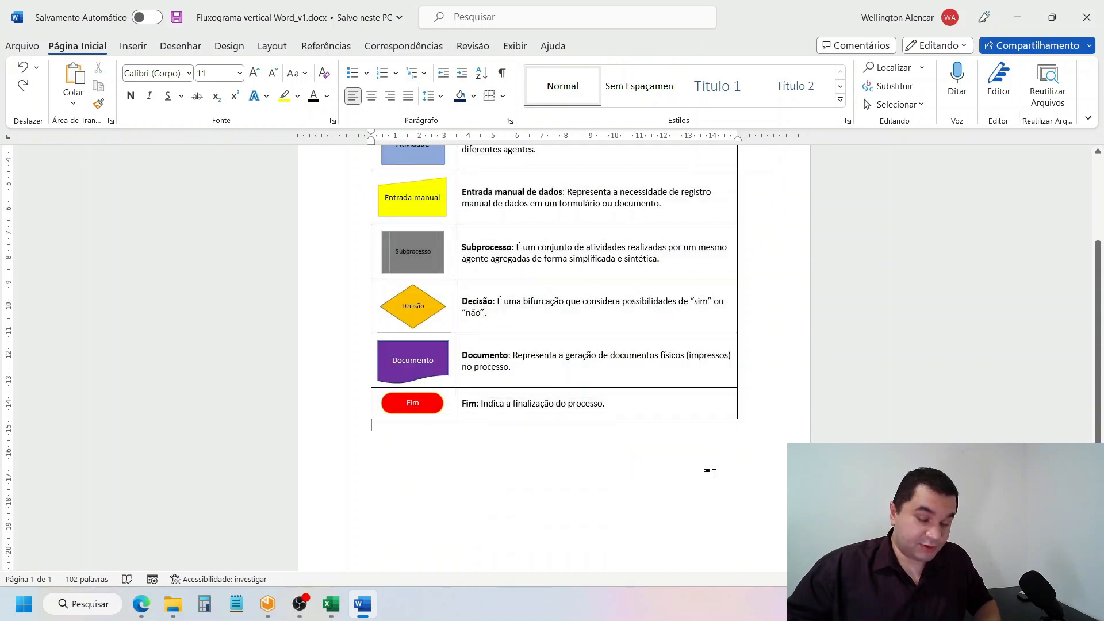
key("ctrl+Return")
scroll(714, 468, "up", 3)
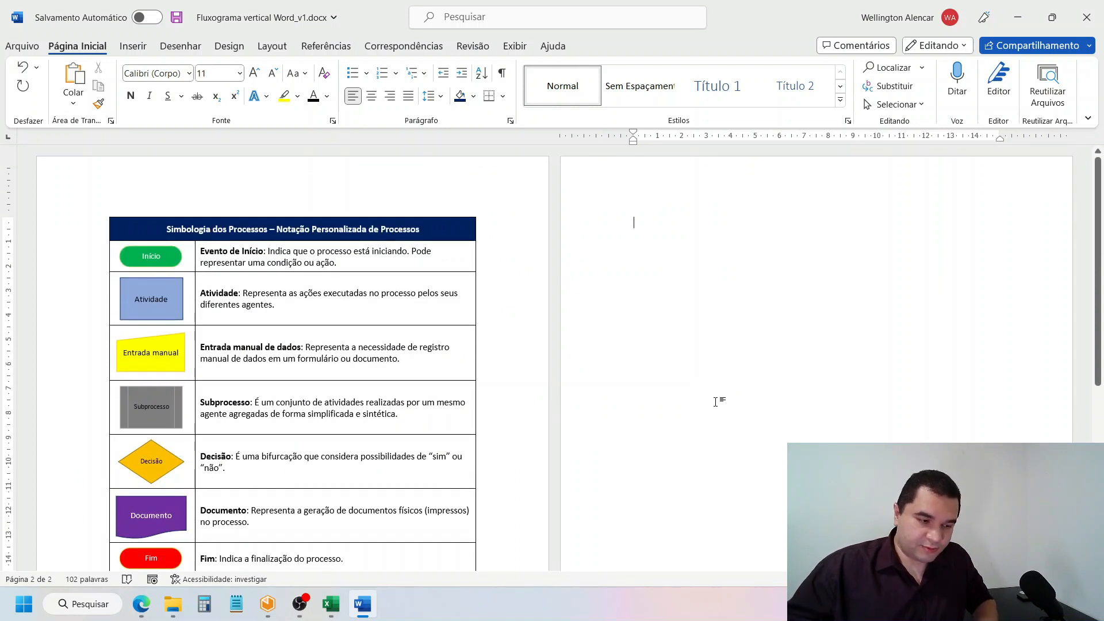
key("ctrl+v")
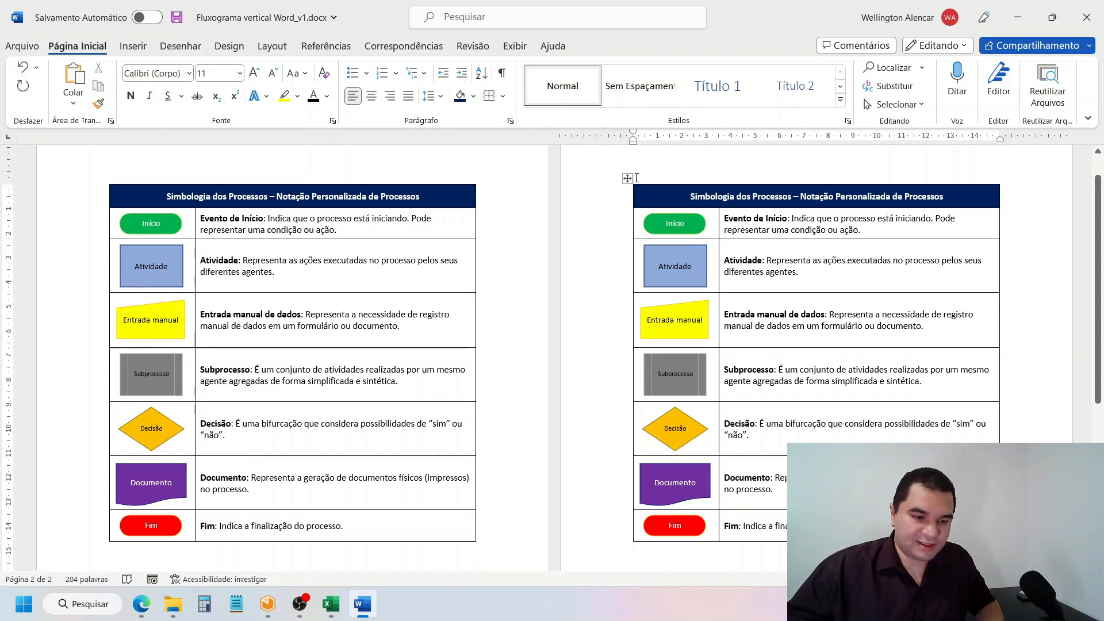
left_click(626, 178)
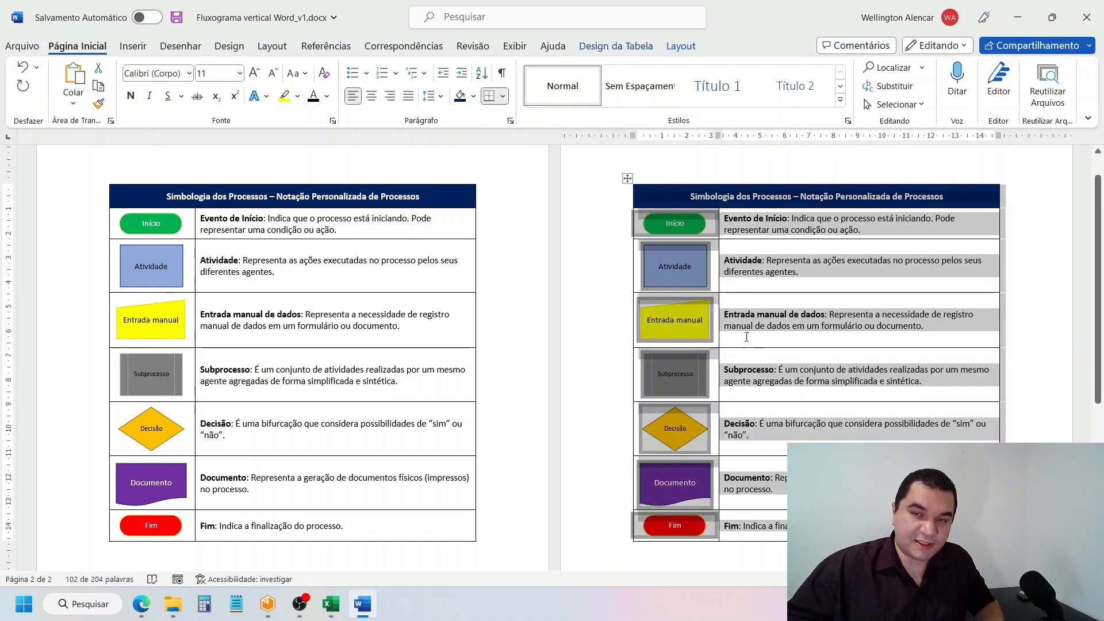
key("BackSpace")
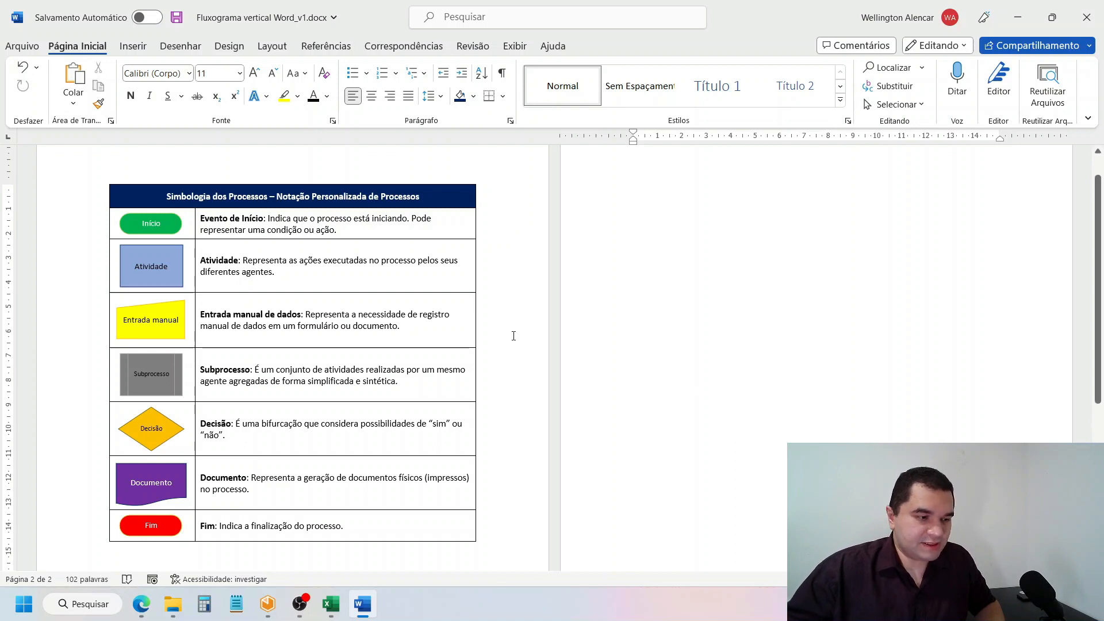
- Insert a table with one column and three rows on the blank second page
left_click(133, 46)
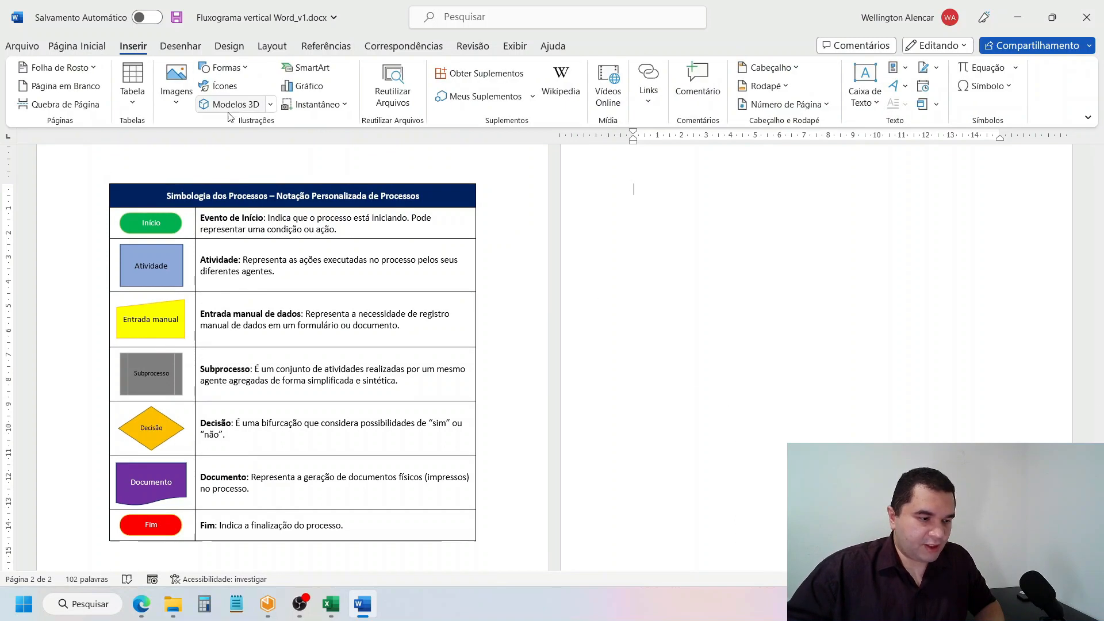
left_click(143, 108)
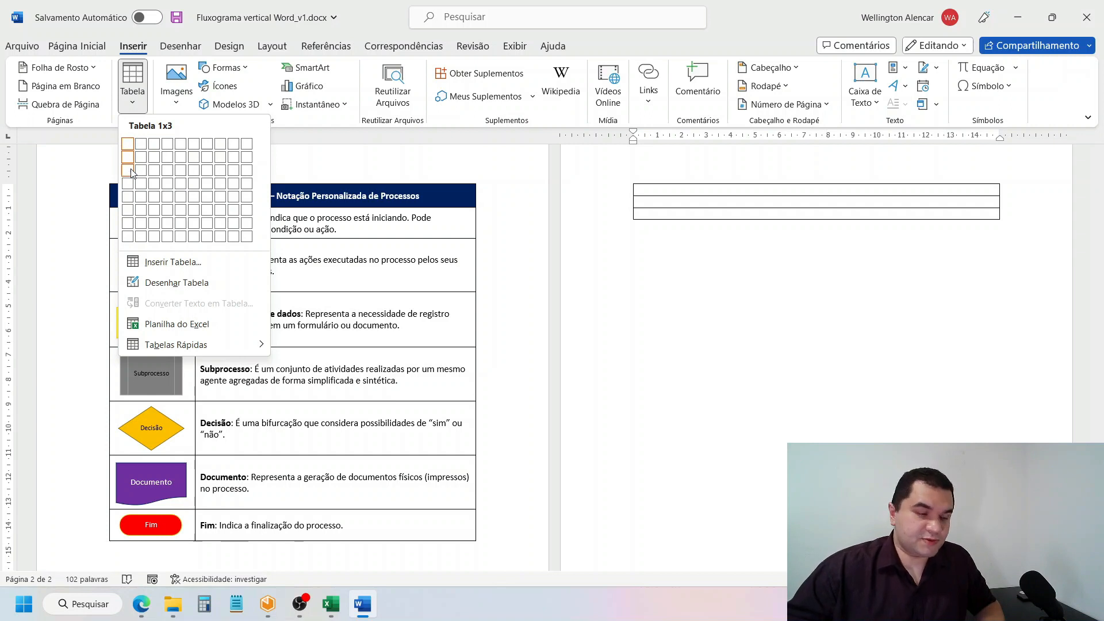
left_click(132, 173)
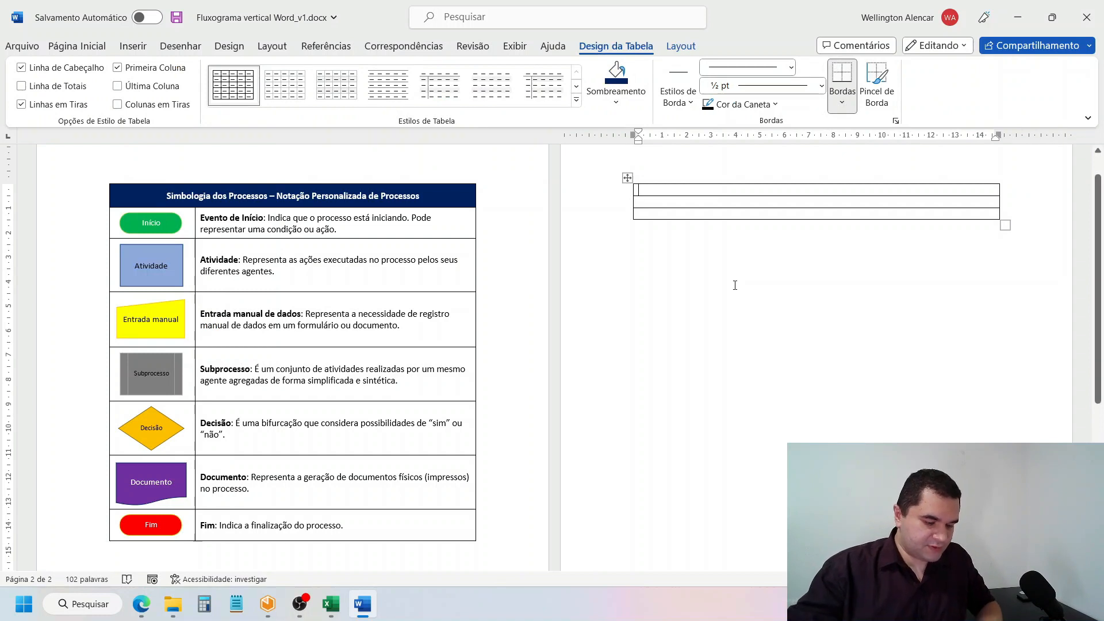
- Enter the title "Fluxograma de Processos – Empresa X" in the first row of the new table
type("Fl")
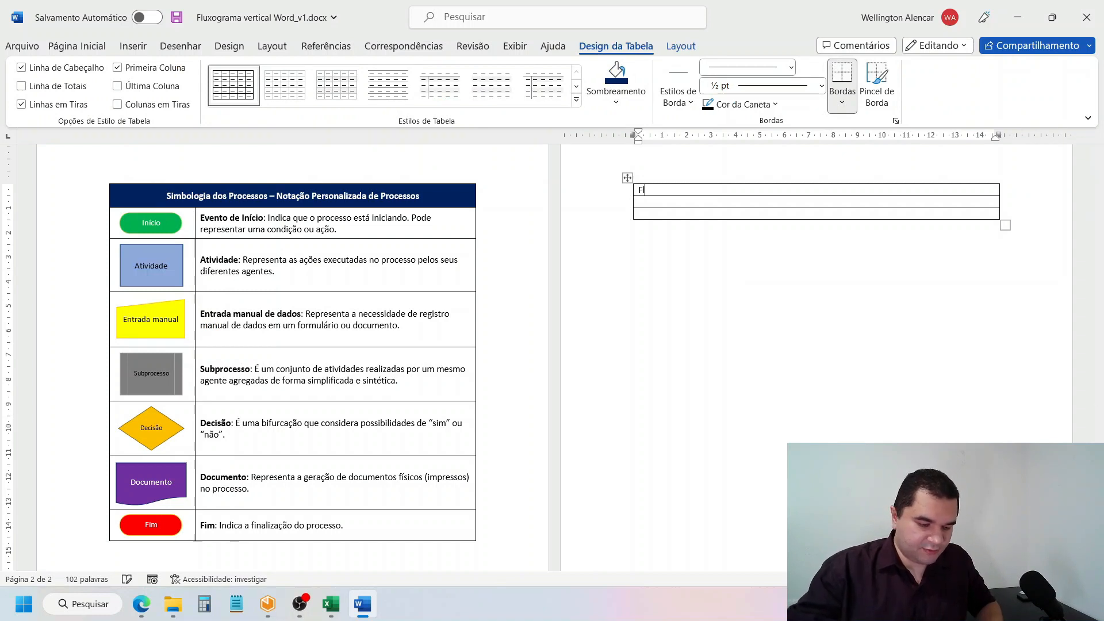
type("uxograma de ")
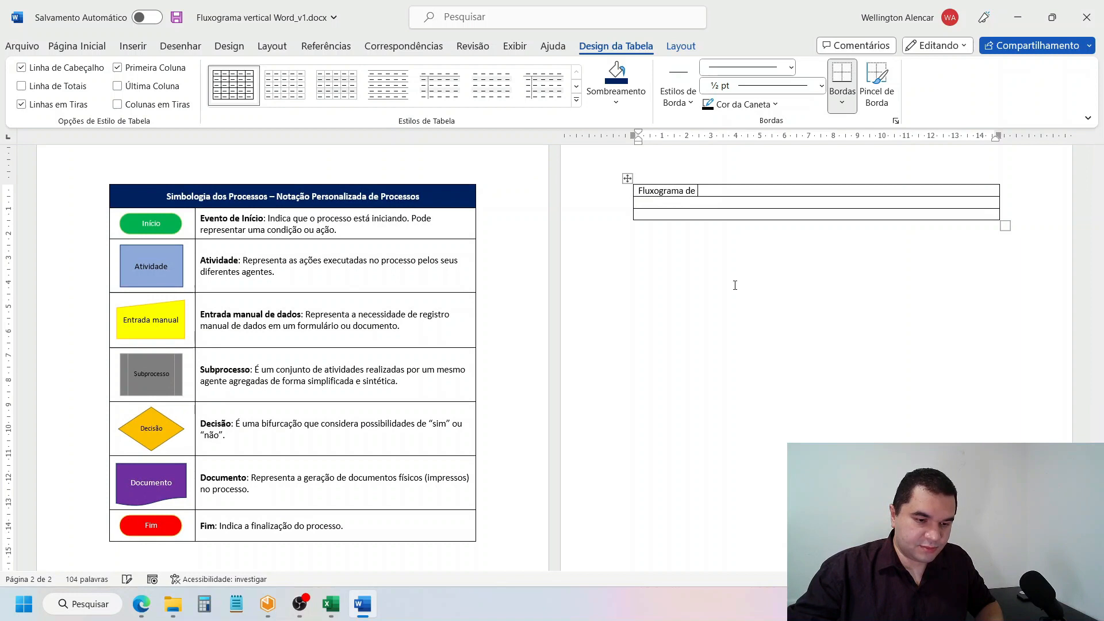
type("Processos")
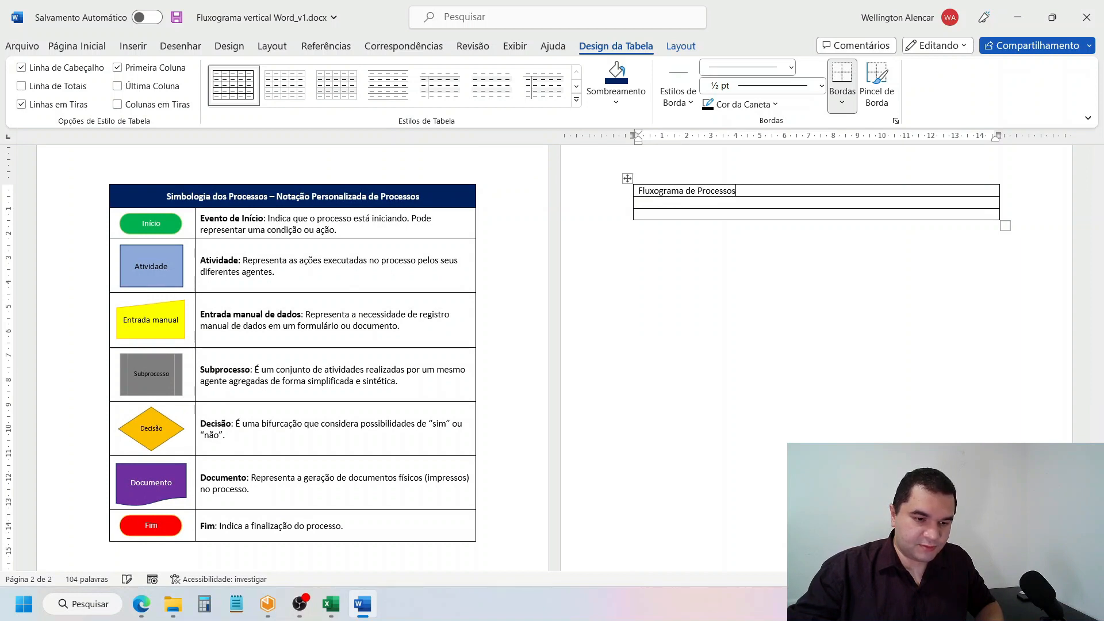
type(" - Empresa X")
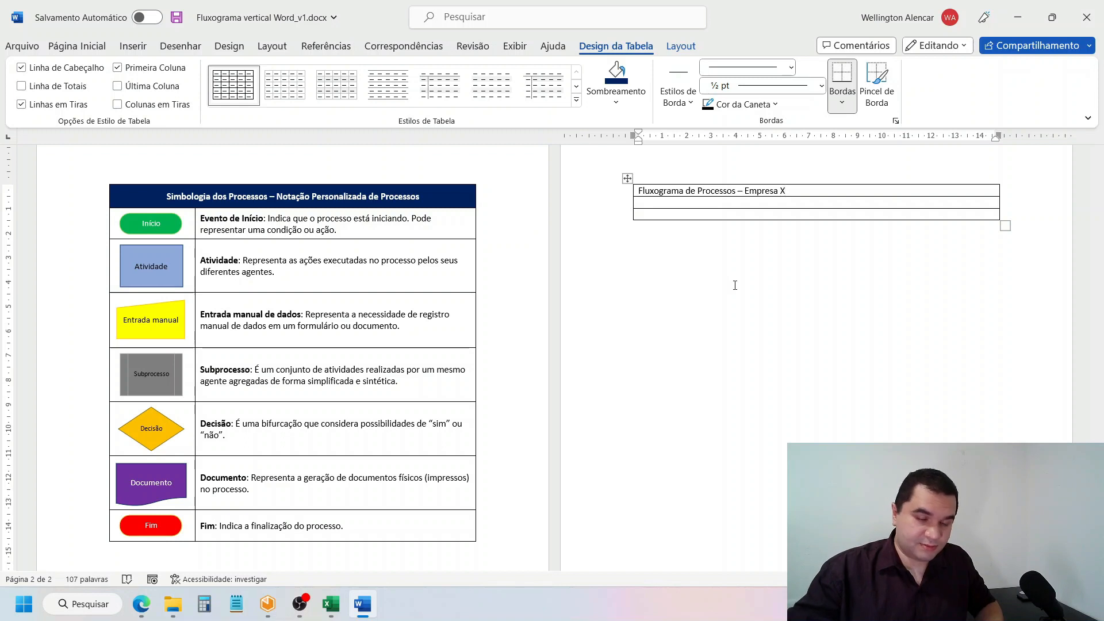
- Enter "Processo de Vendas" in the second row of the new table
left_click(794, 203)
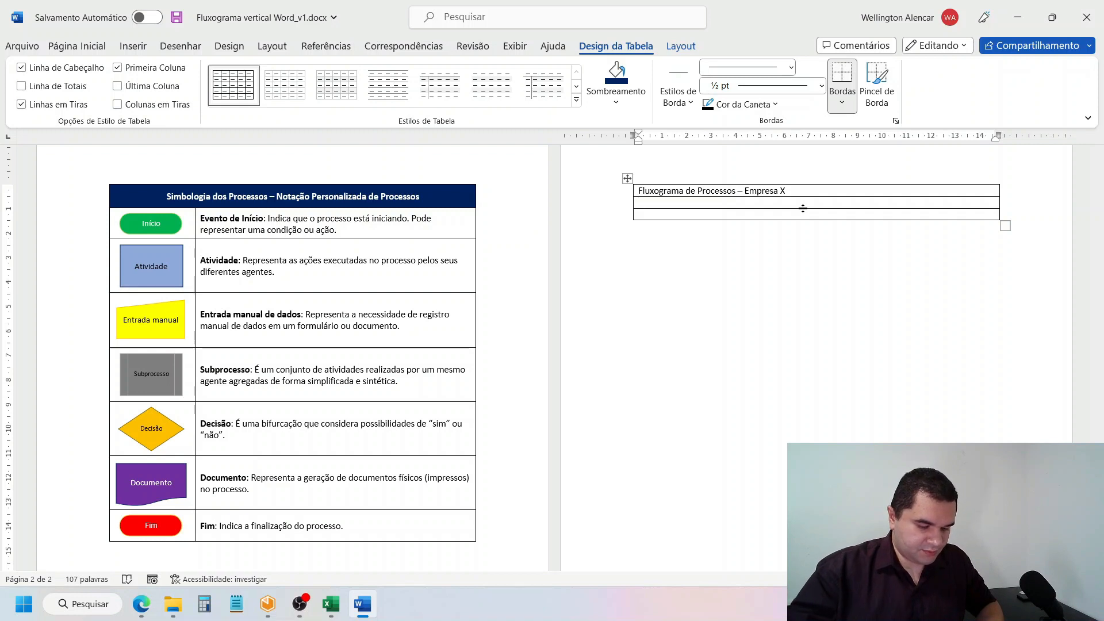
type("Proce")
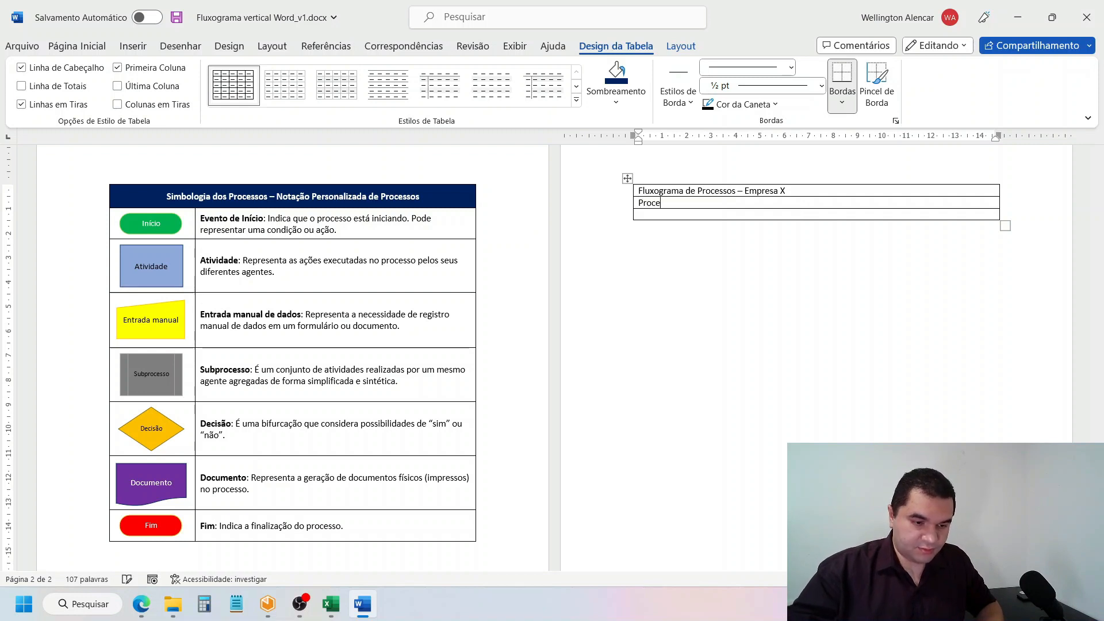
type("sso de VEndas")
key("BackSpace")
key("BackSpace")
key("BackSpace")
key("BackSpace")
key("BackSpace")
type("vendas")
key("BackSpace")
key("BackSpace")
key("BackSpace")
key("BackSpace")
key("BackSpace")
key("BackSpace")
type("en")
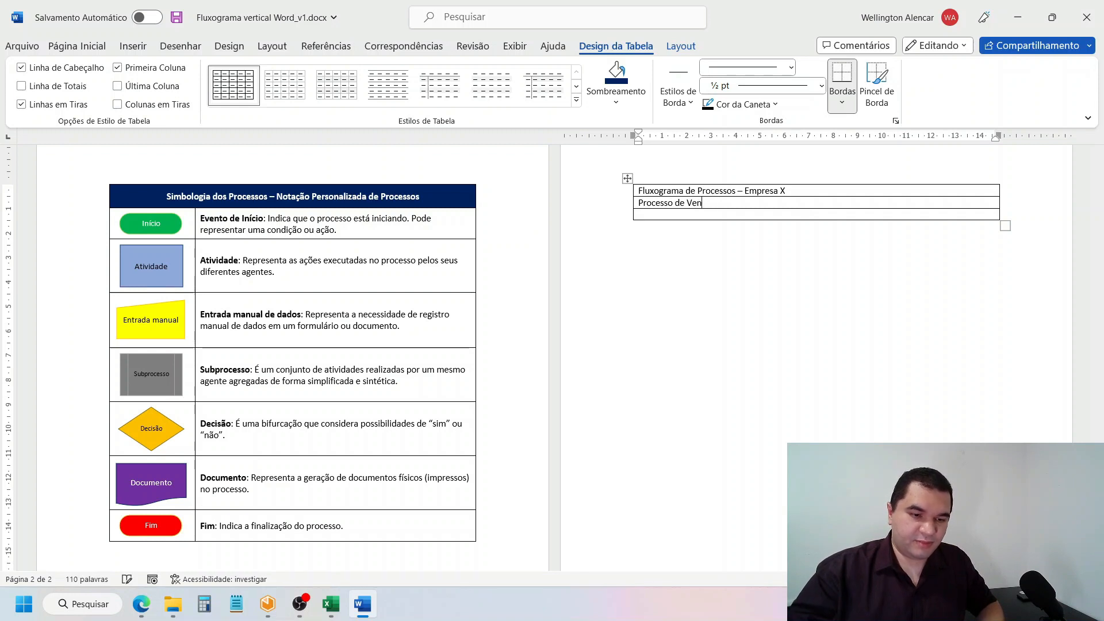
type("vda")
key("BackSpace")
key("BackSpace")
key("BackSpace")
key("BackSpace")
type("ndas")
- Put the number "5.4.1 - " in front of the process name in the second row
key("Home")
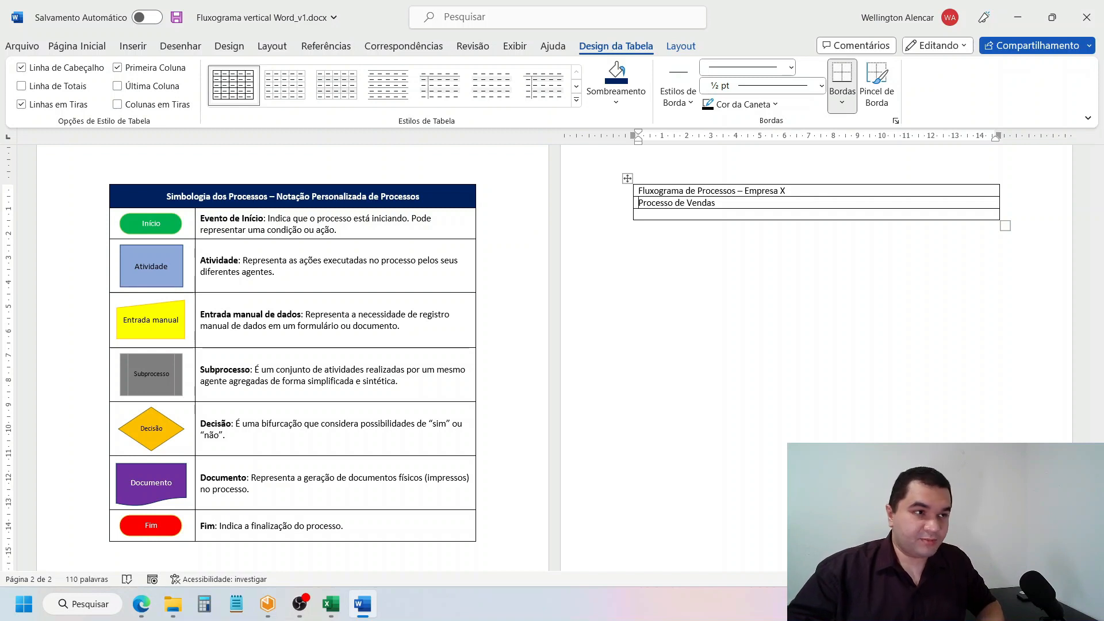
type("5.")
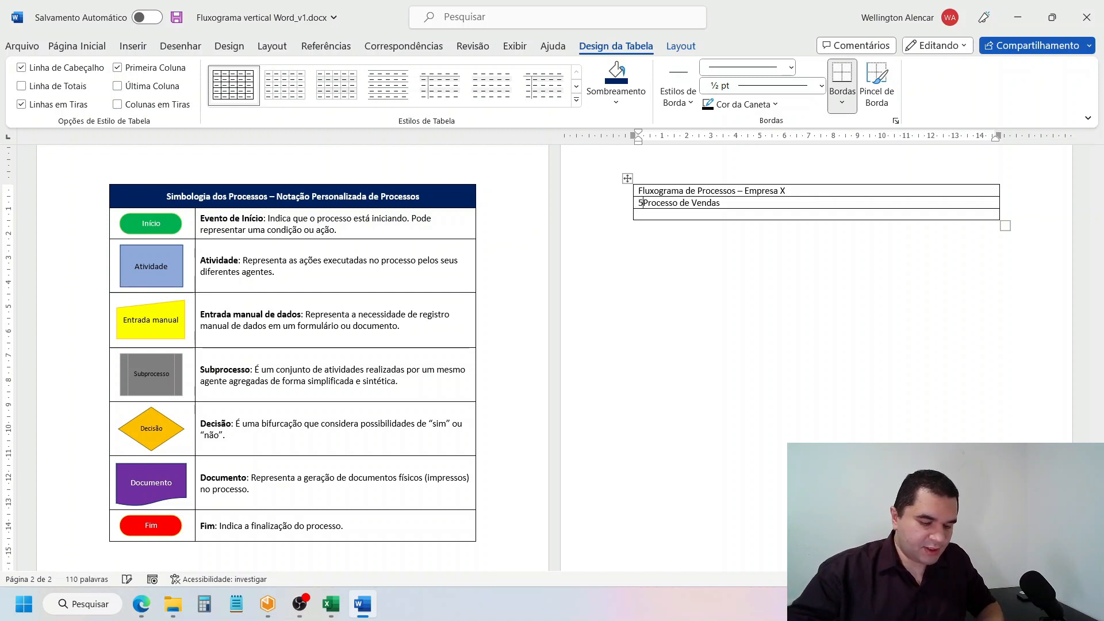
type("4.1 -")
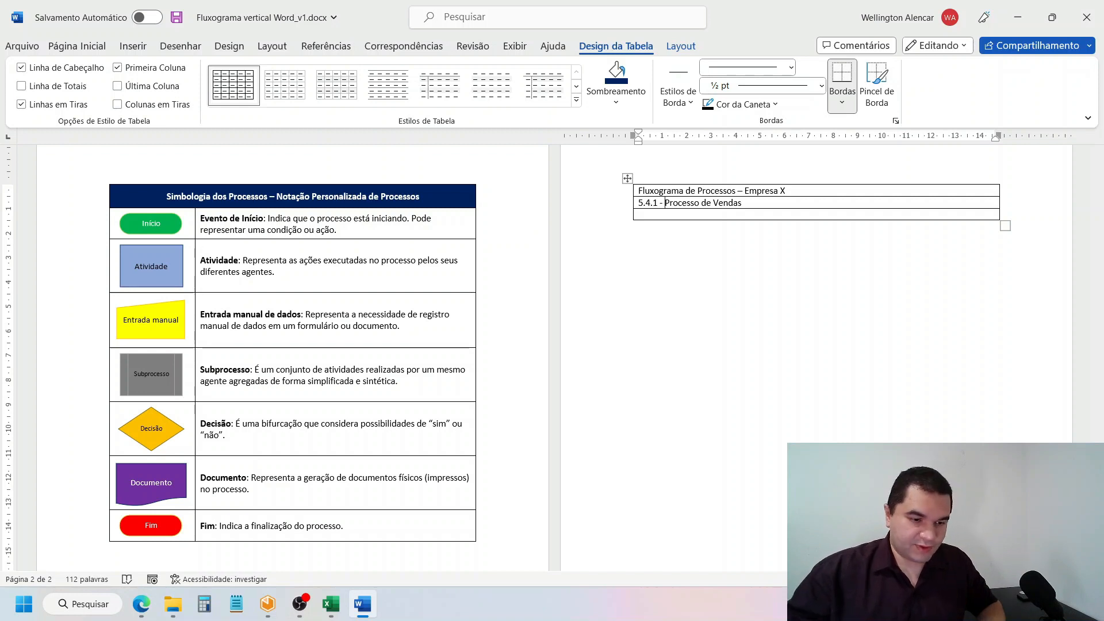
- Split the second-row cell into 2 columns and 1 row
left_click(810, 193)
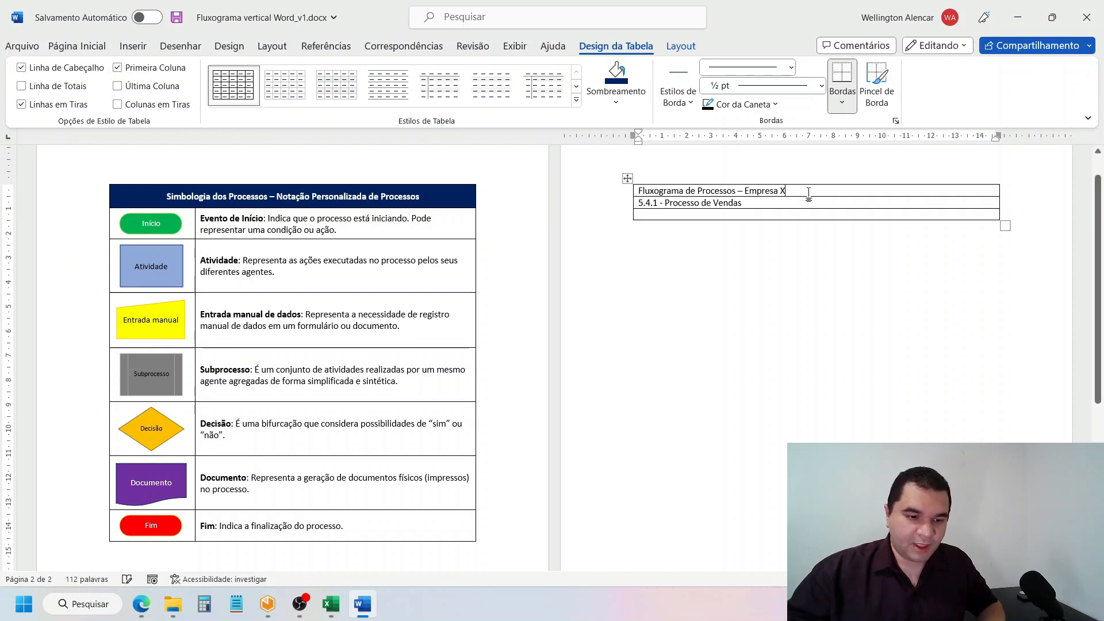
left_click(783, 207)
left_click(681, 45)
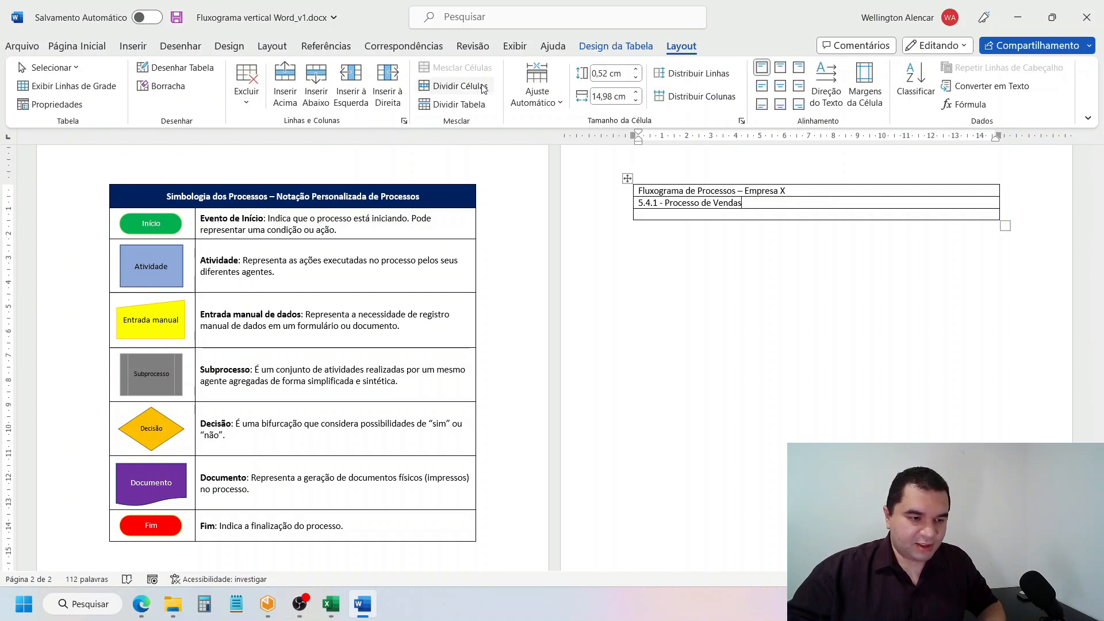
left_click(446, 88)
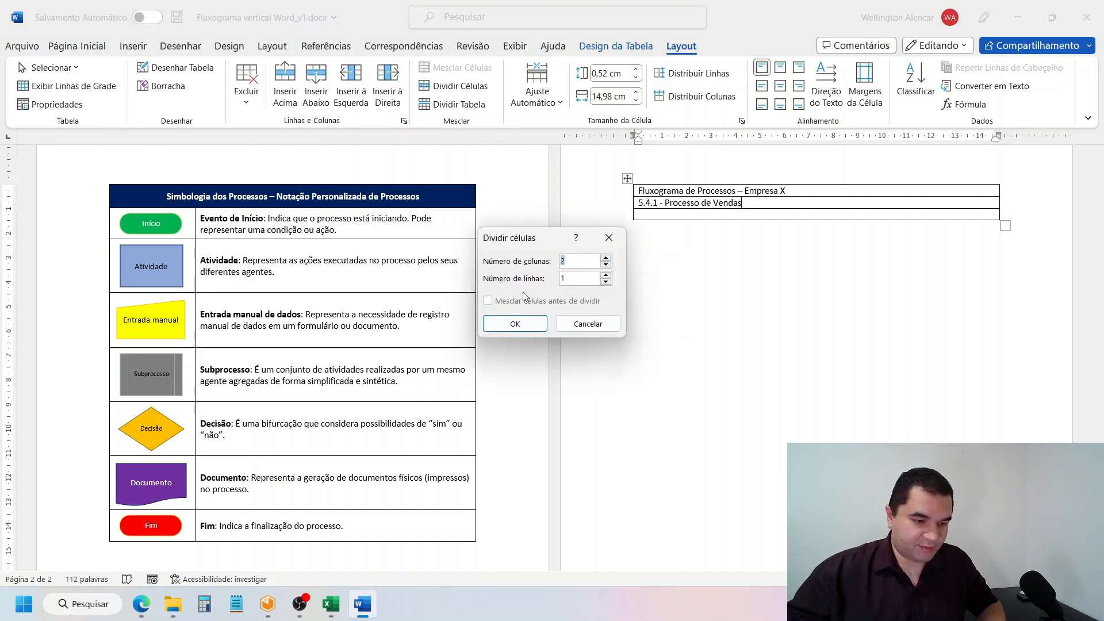
left_click(528, 323)
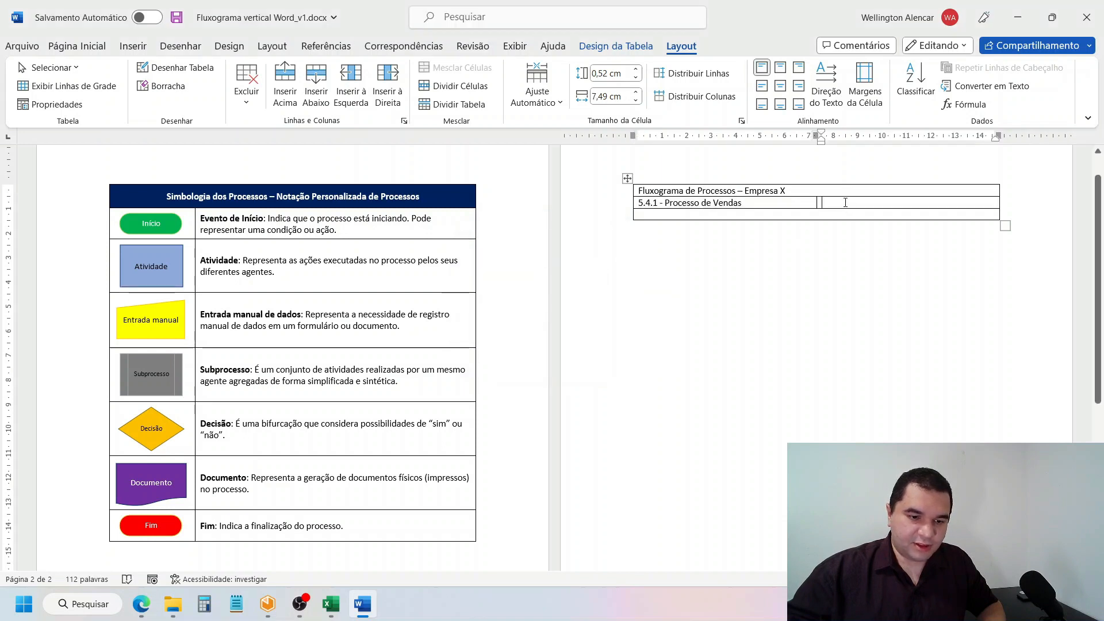
- Enter "Data de elaboração: 20/02/2023" in the empty cell beside the process name
type("Data de ealbor")
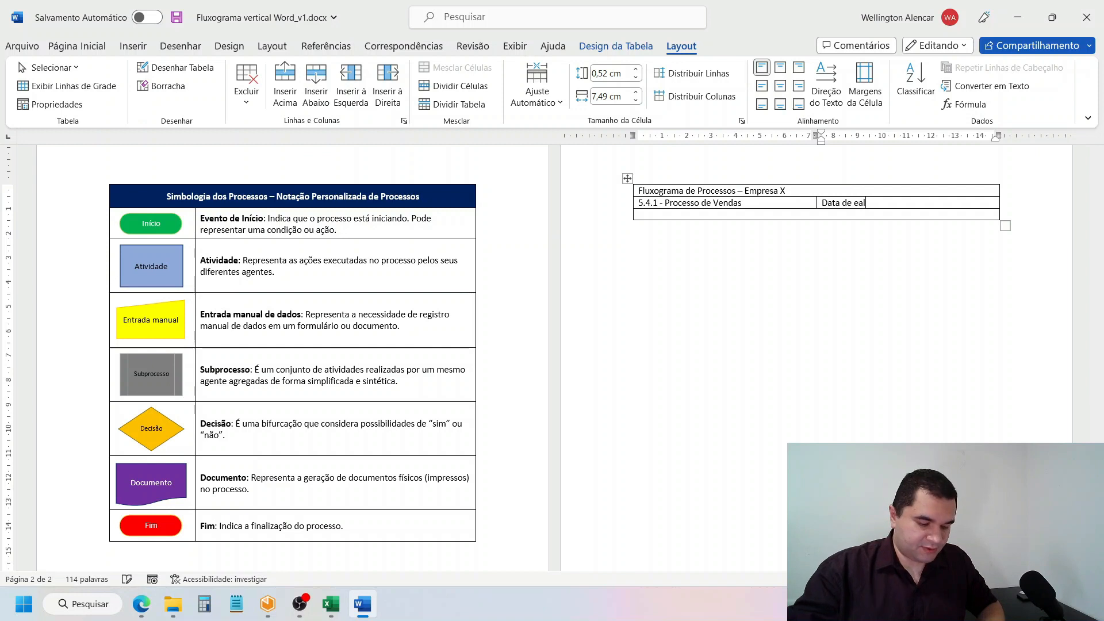
key("BackSpace")
key("BackSpace")
key("BackSpace")
key("BackSpace")
key("BackSpace")
type("lab")
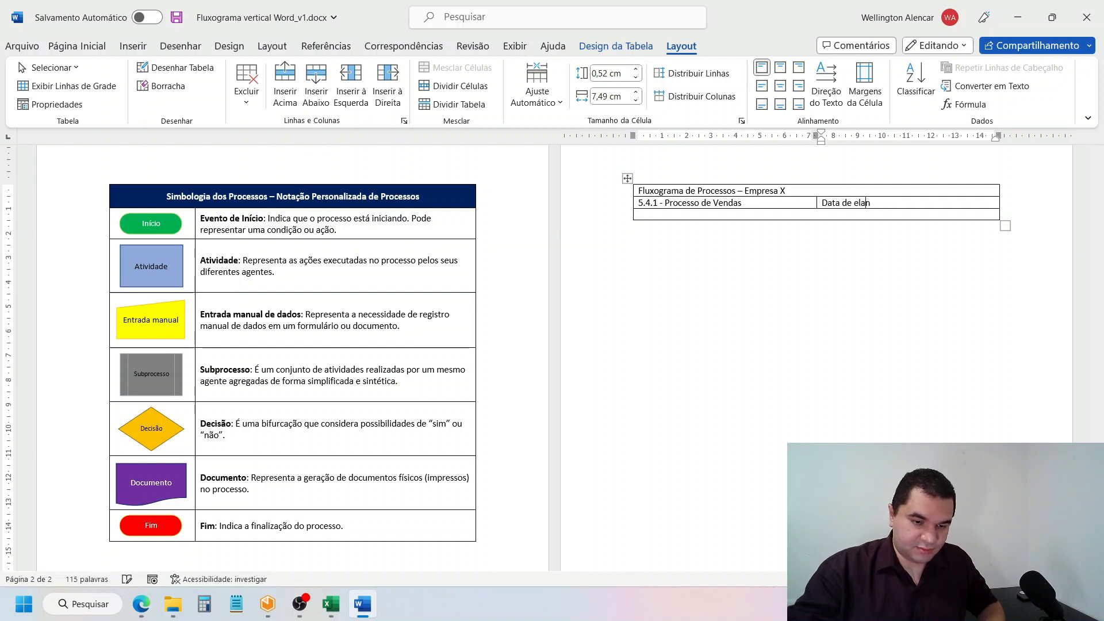
key("BackSpace")
type("boração")
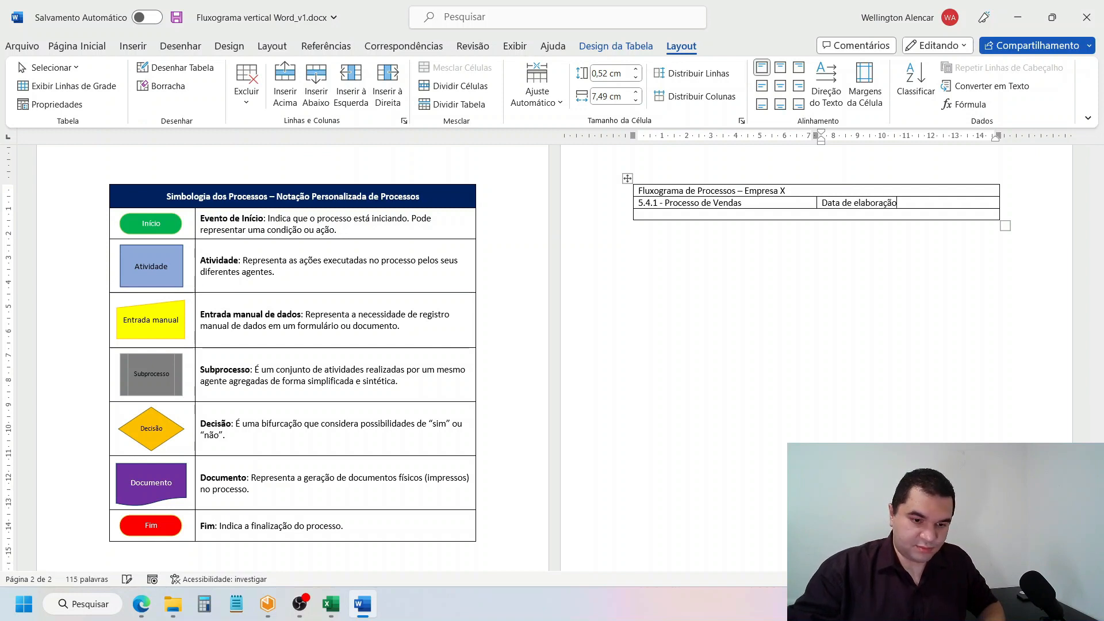
type(": ")
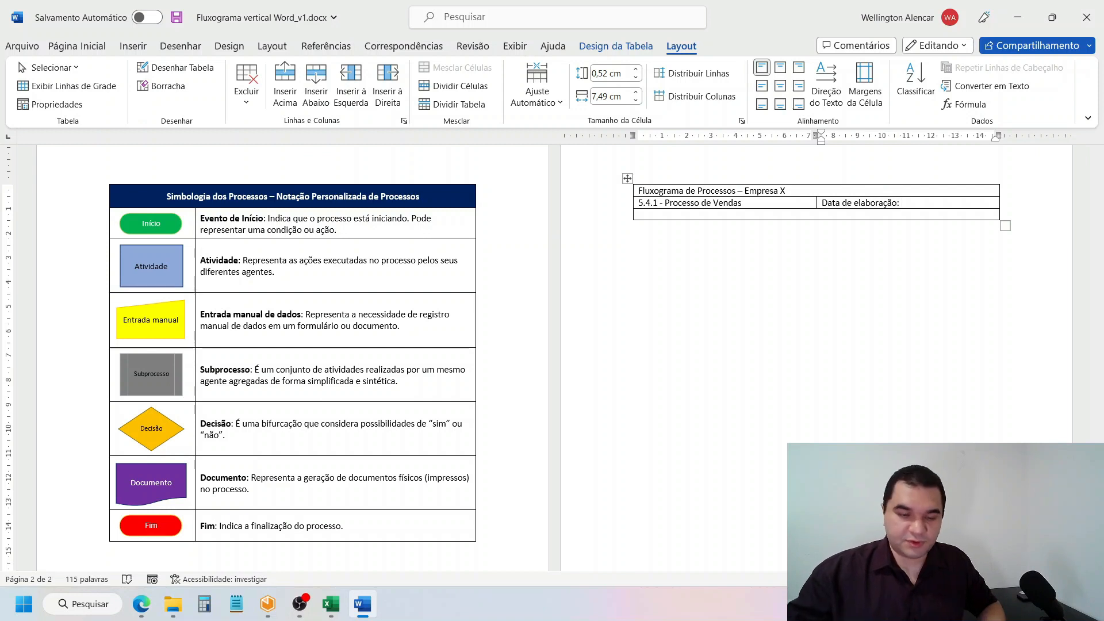
type("20/02/")
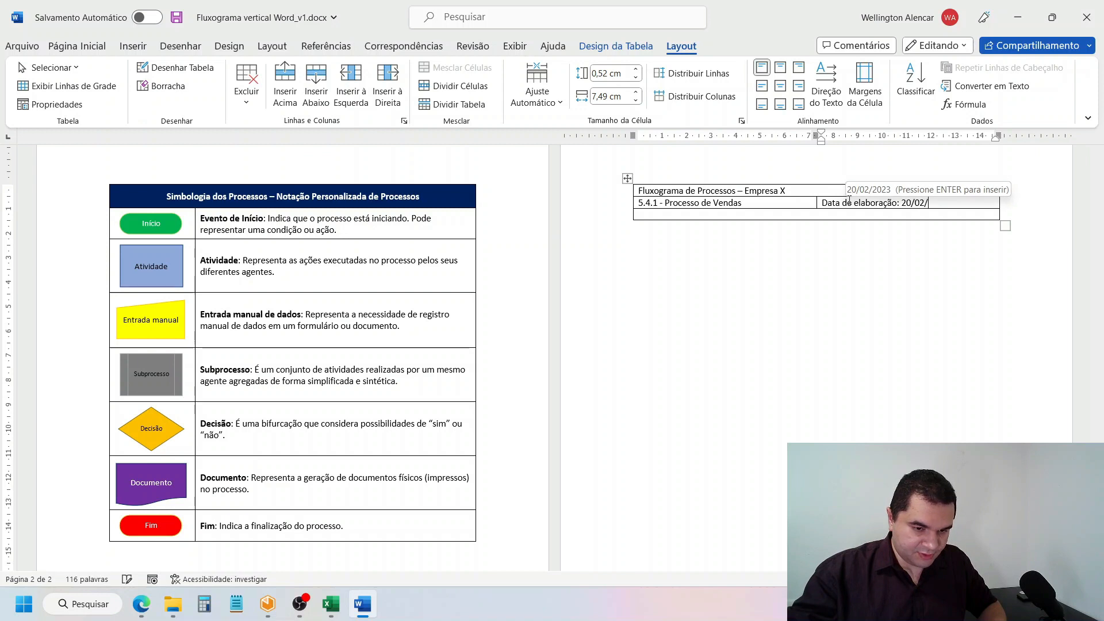
key("Return")
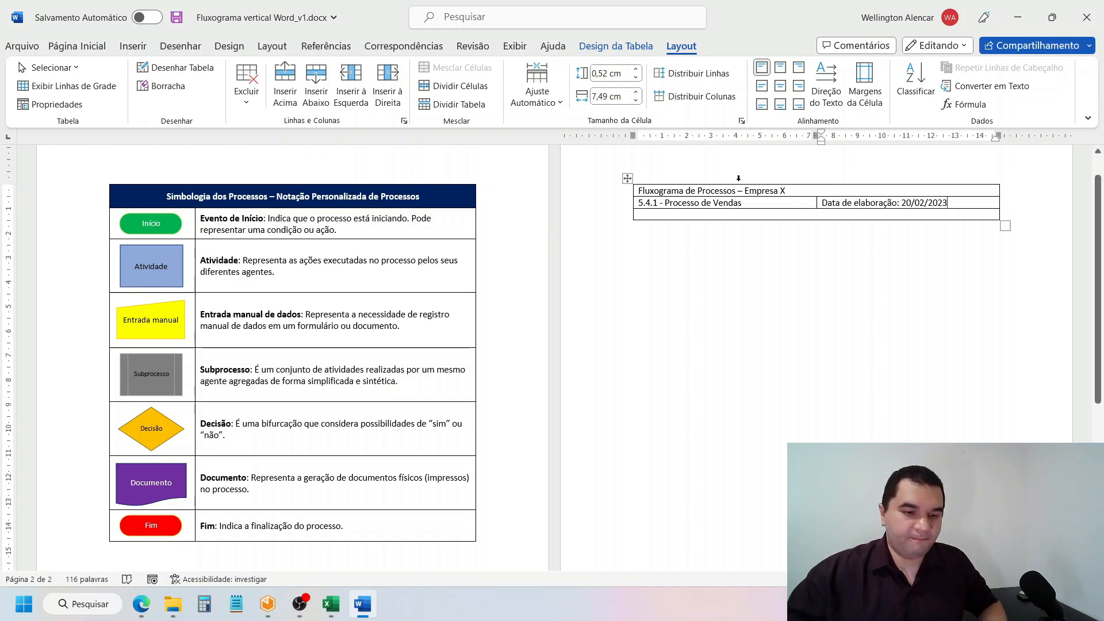
- Centre the title in the first row and add the label "Processo:" before the number 5.4.1
left_click(801, 190)
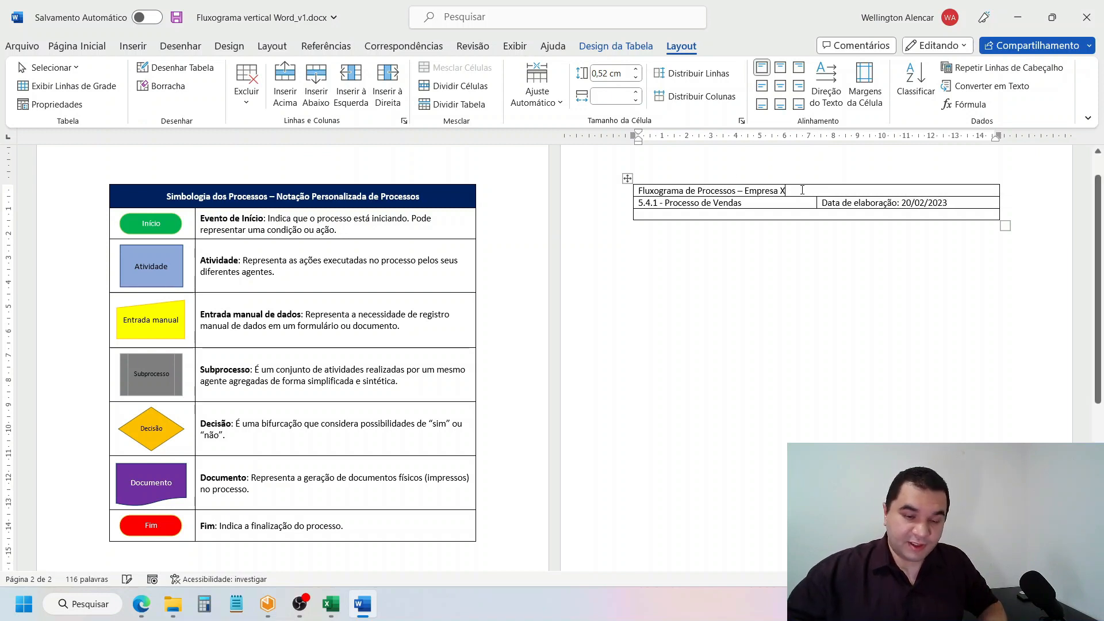
left_click(781, 86)
left_click(781, 207)
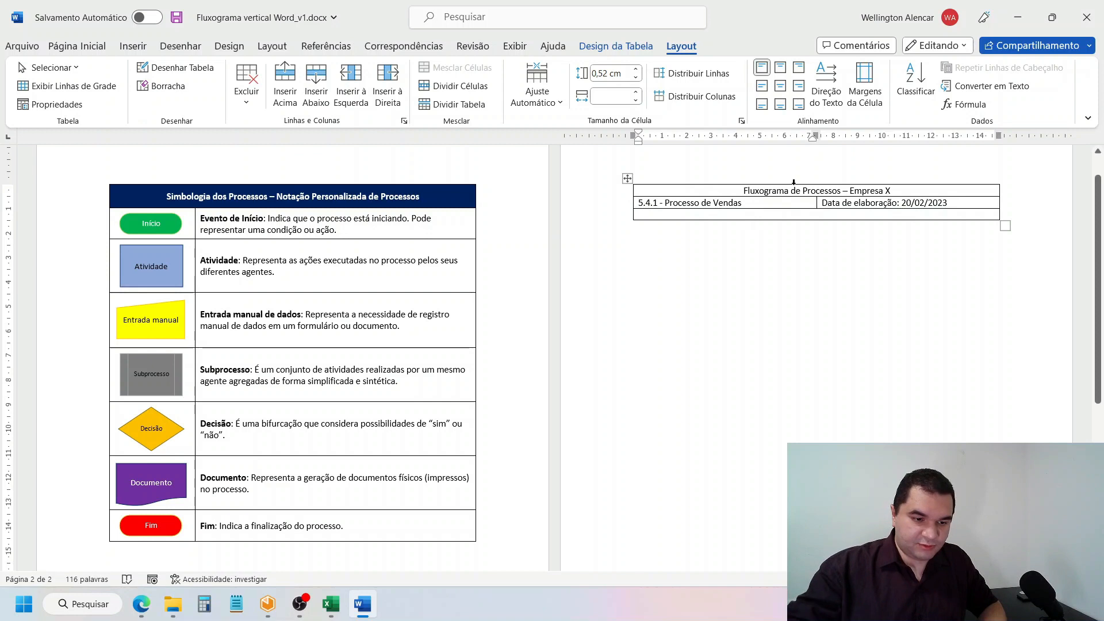
type("Sub")
key("BackSpace")
key("BackSpace")
key("BackSpace")
type("Processo:")
- Replace the process name after 5.4.1 with "Vendas em balcão"
key("Right")
key("Right")
key("Right")
key("Right")
key("Right")
key("Right")
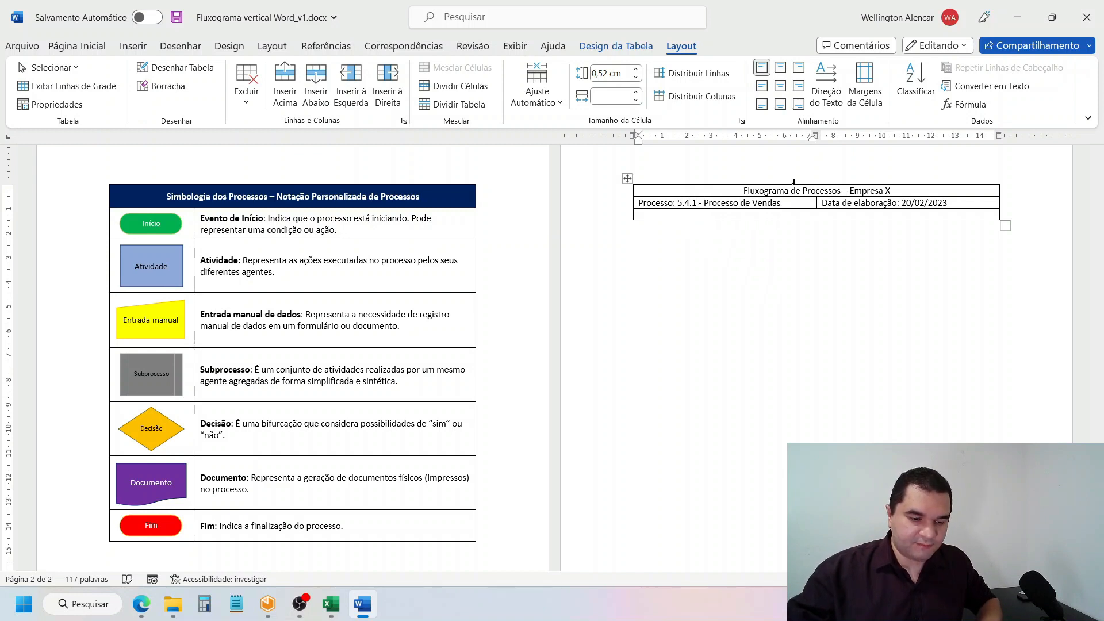
key("ctrl+shift+Right")
key("ctrl+shift+Right")
key("ctrl+shift+Right")
type("Vendas em balcão")
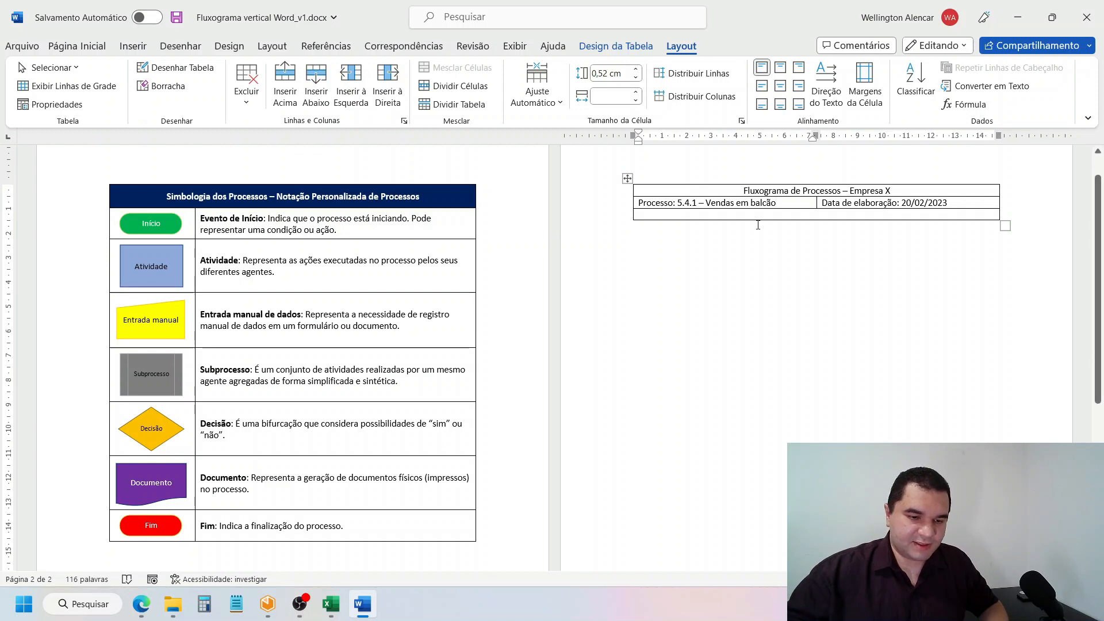
- Shade the title row and the process and date row of the flowchart table dark blue
left_click_drag(734, 191, 977, 204)
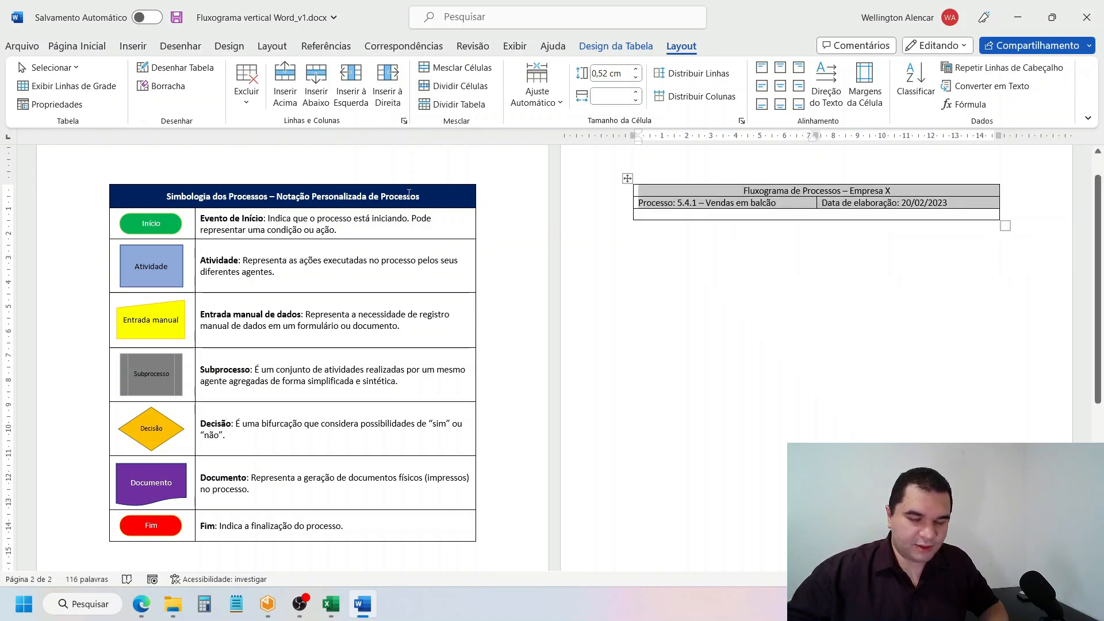
left_click(641, 49)
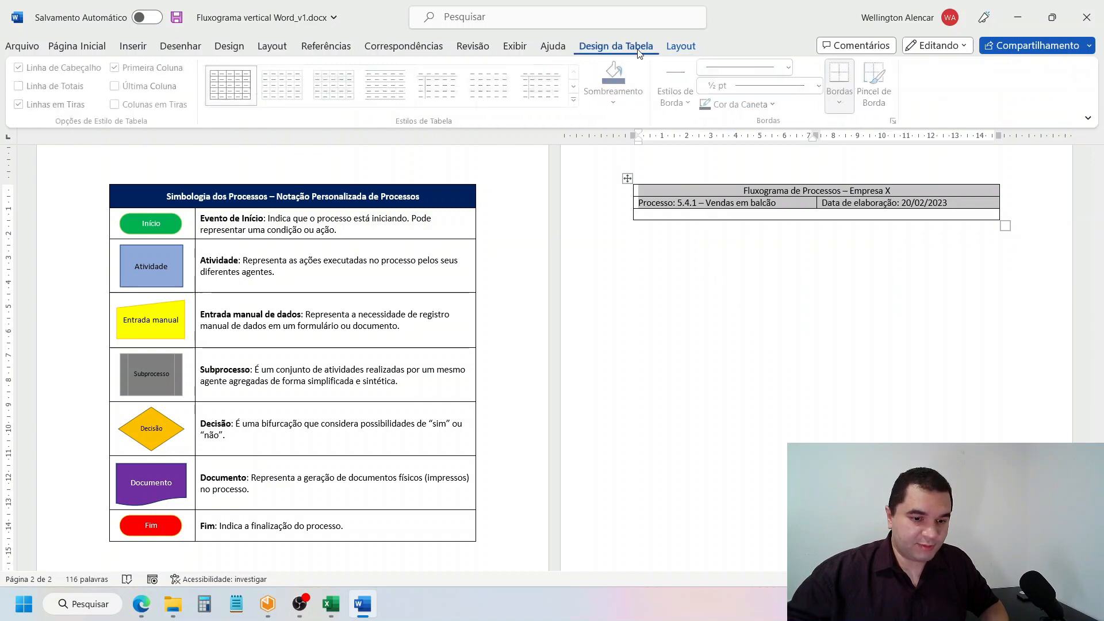
left_click(616, 73)
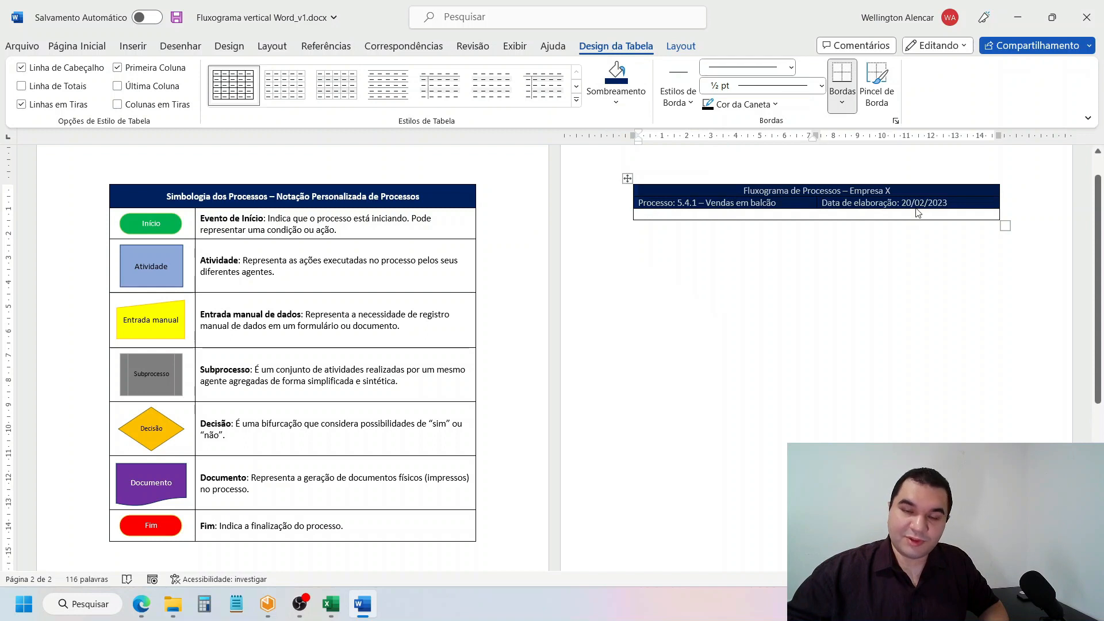
- Make the labels "Processo" and "Data de elaboração:" bold in the second row
left_click(675, 204)
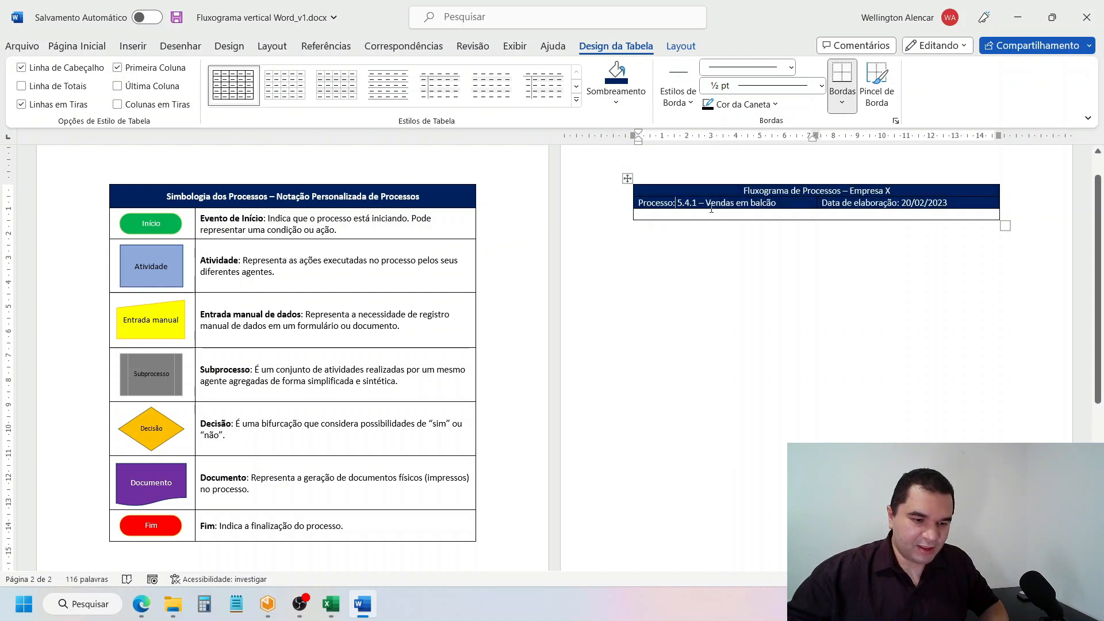
key("shift+Home")
key("ctrl+n")
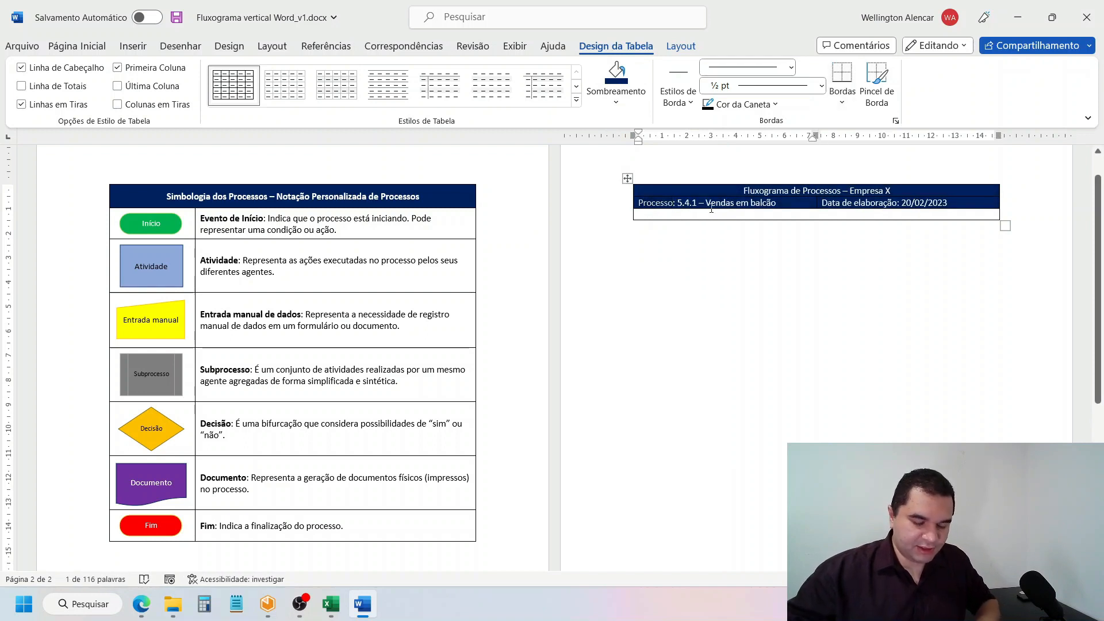
left_click(903, 199)
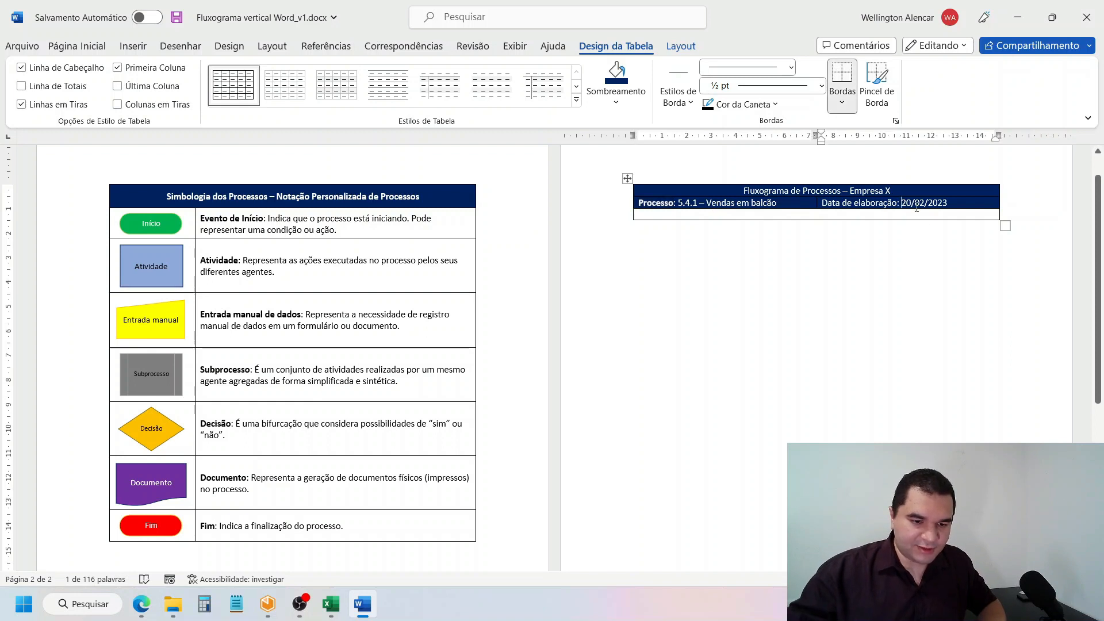
key("shift+Home")
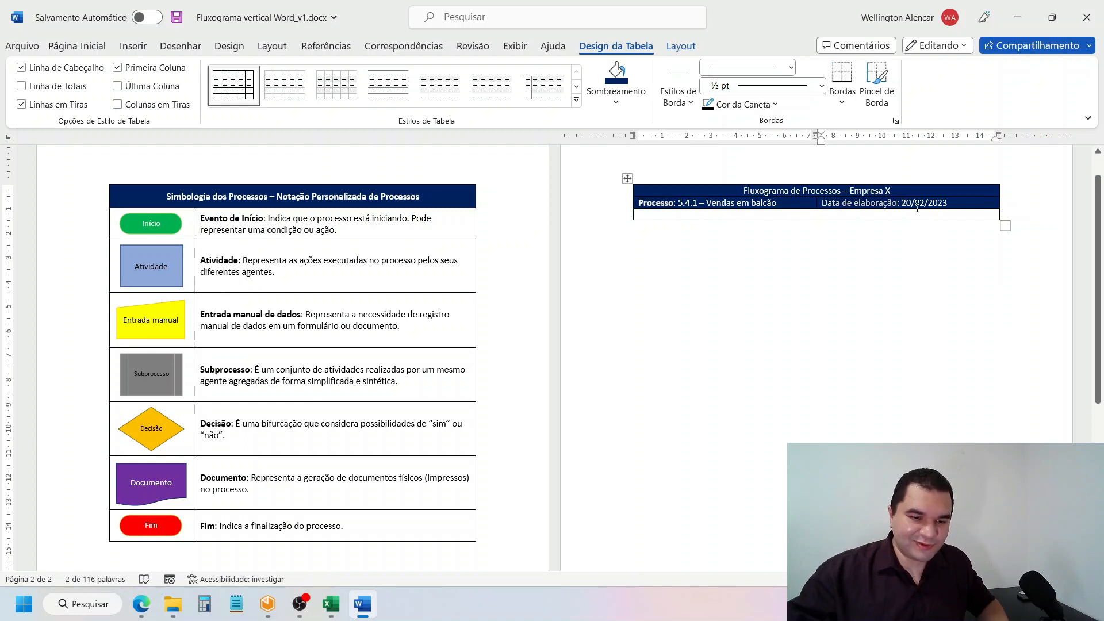
key("ctrl+n")
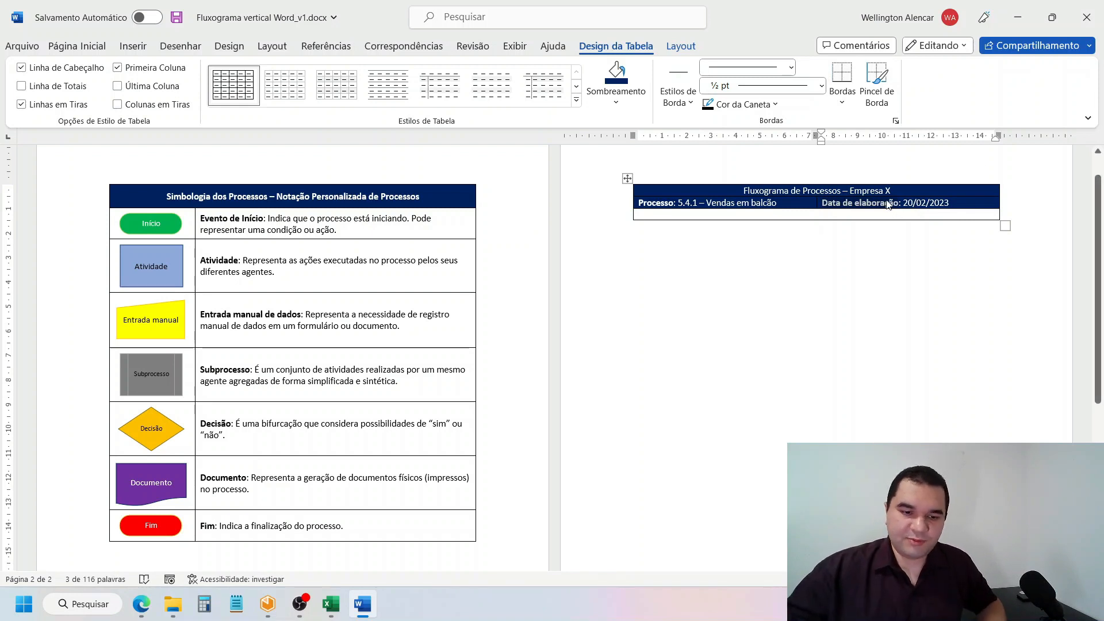
- Make the title "Fluxograma de Processos – Empresa X" bold in the first row
left_click(917, 195)
key("shift+Home")
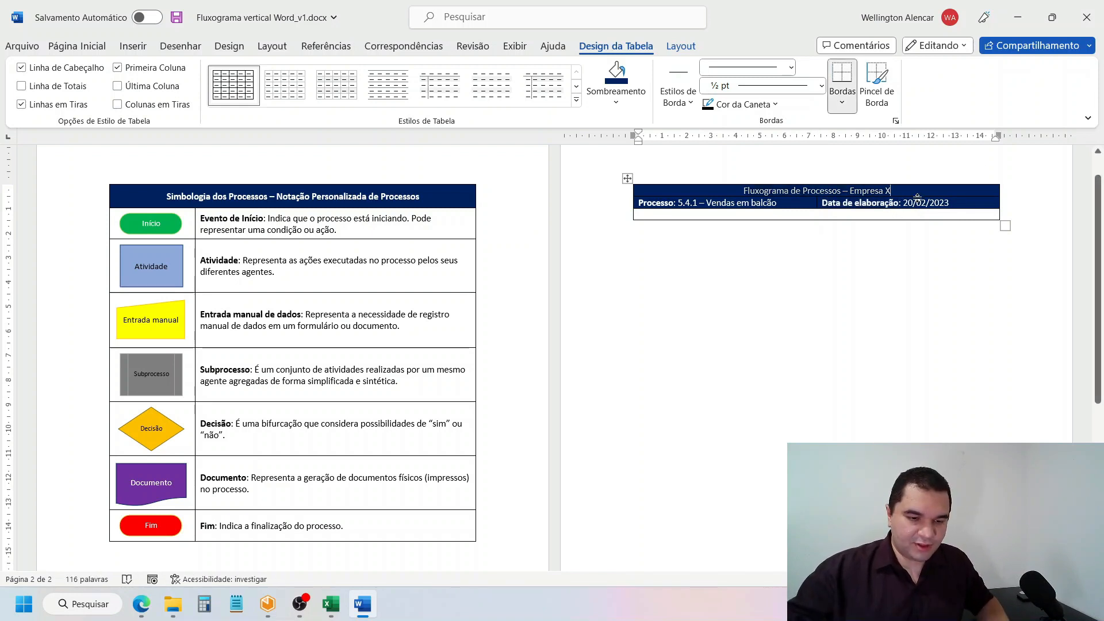
key("ctrl+n")
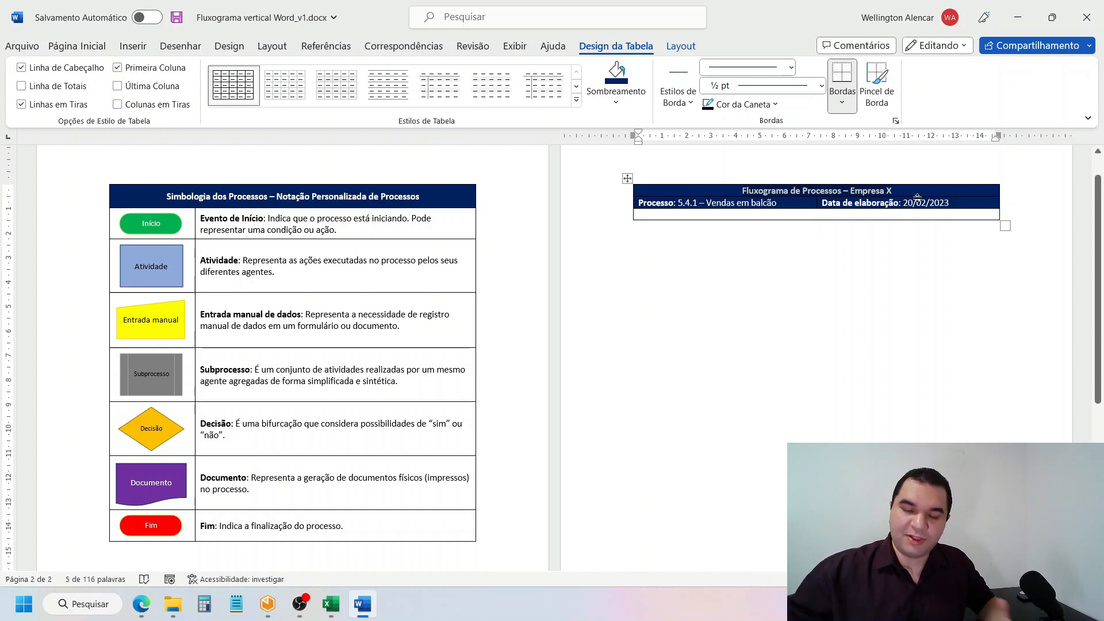
left_click(908, 216)
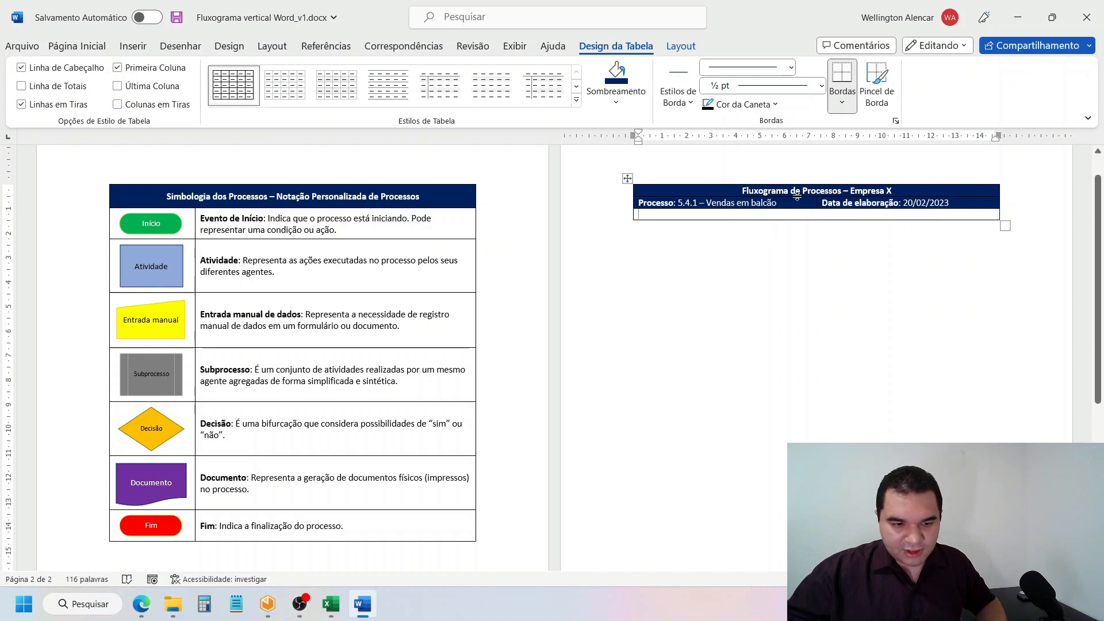
- Stretch the empty third row downward until the table ends level with the symbol legend table on the previous page
left_click_drag(807, 192, 826, 203)
left_click(756, 203)
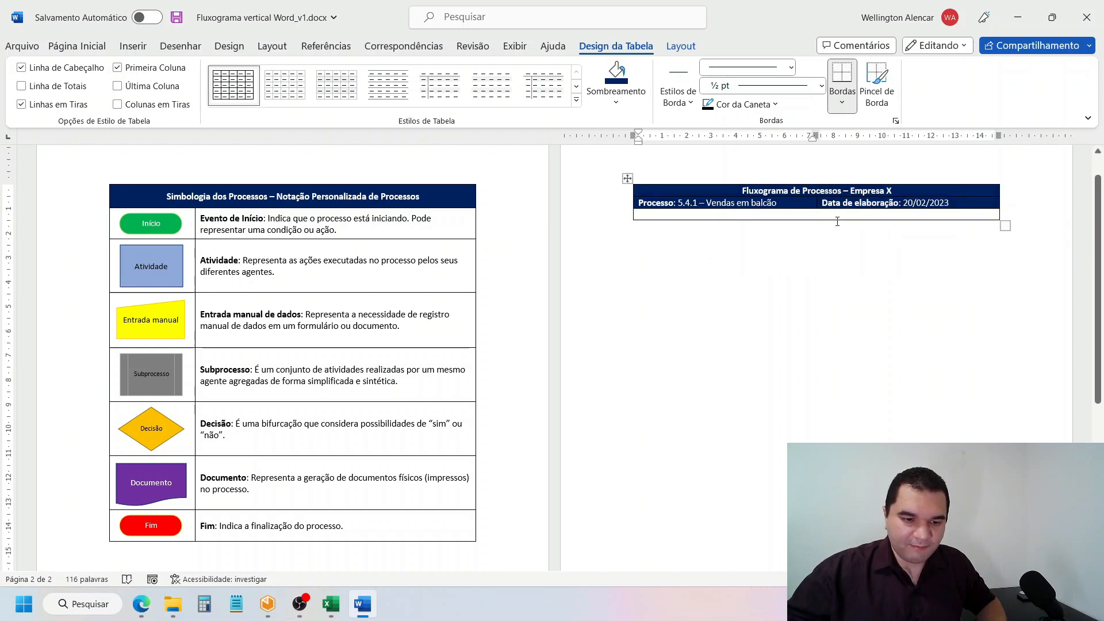
left_click_drag(833, 220, 824, 540)
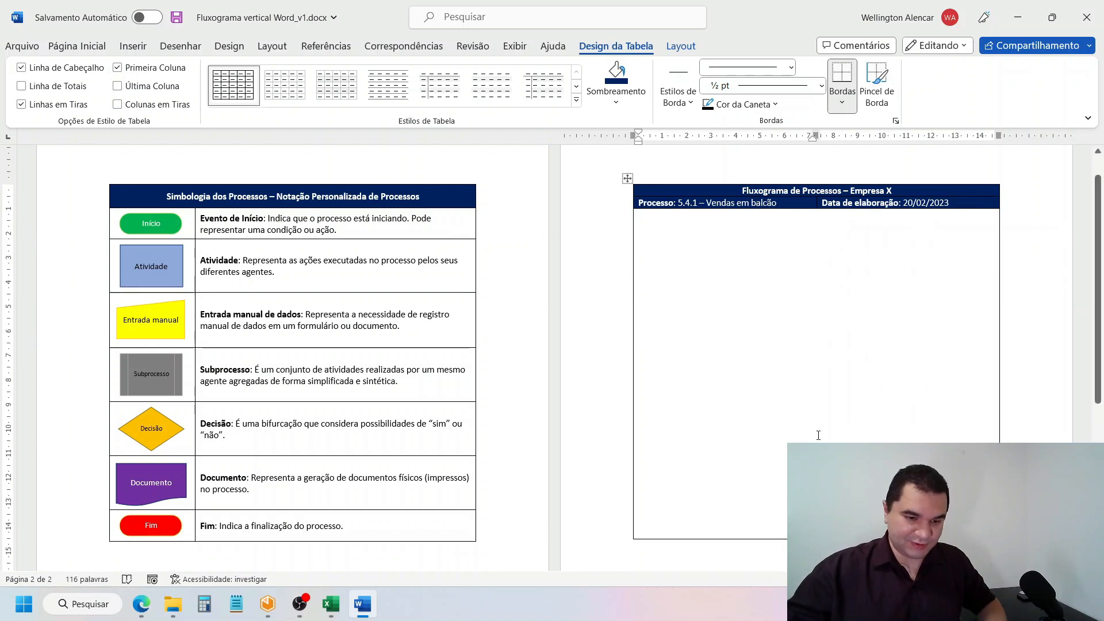
- Paint the inner borders between the dark blue header cells white with the border painter
scroll(831, 226, "up", 2)
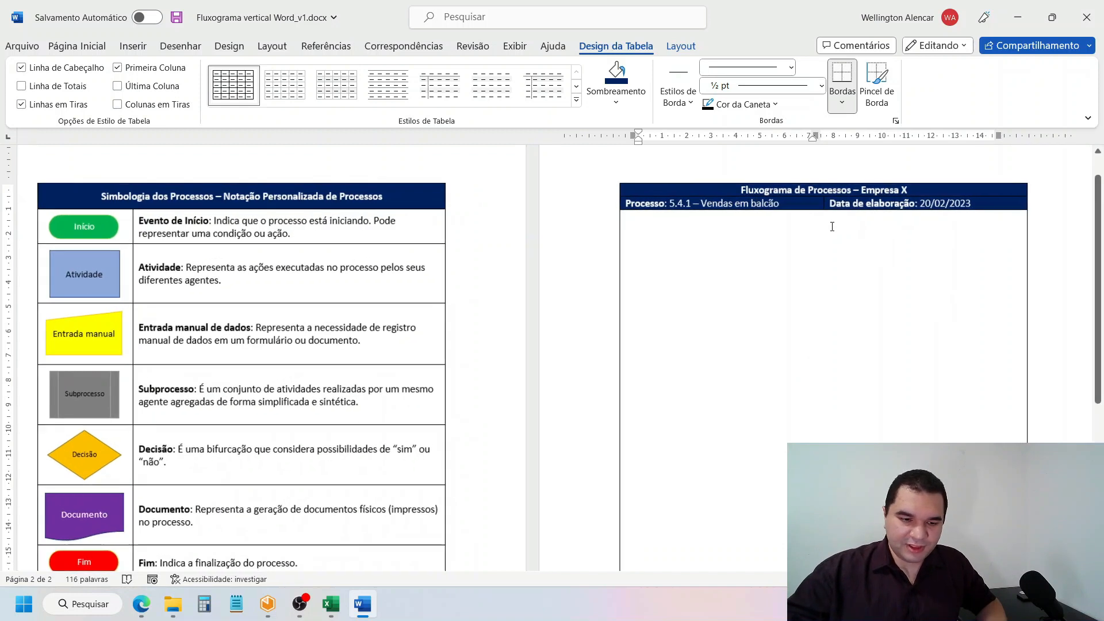
scroll(756, 225, "up", 1)
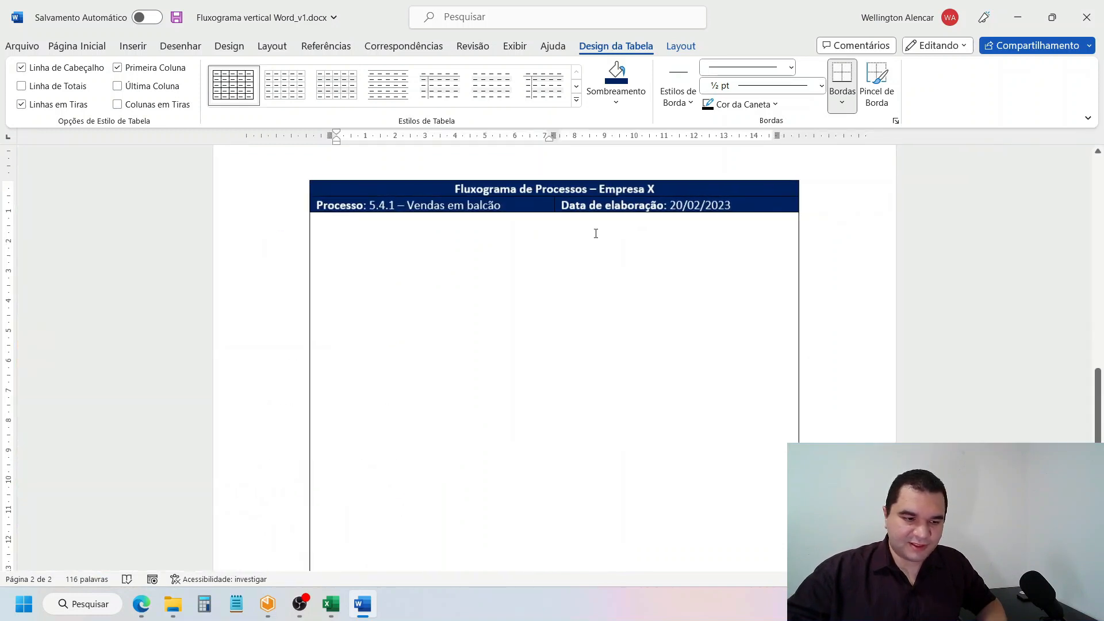
left_click(754, 107)
left_click(705, 162)
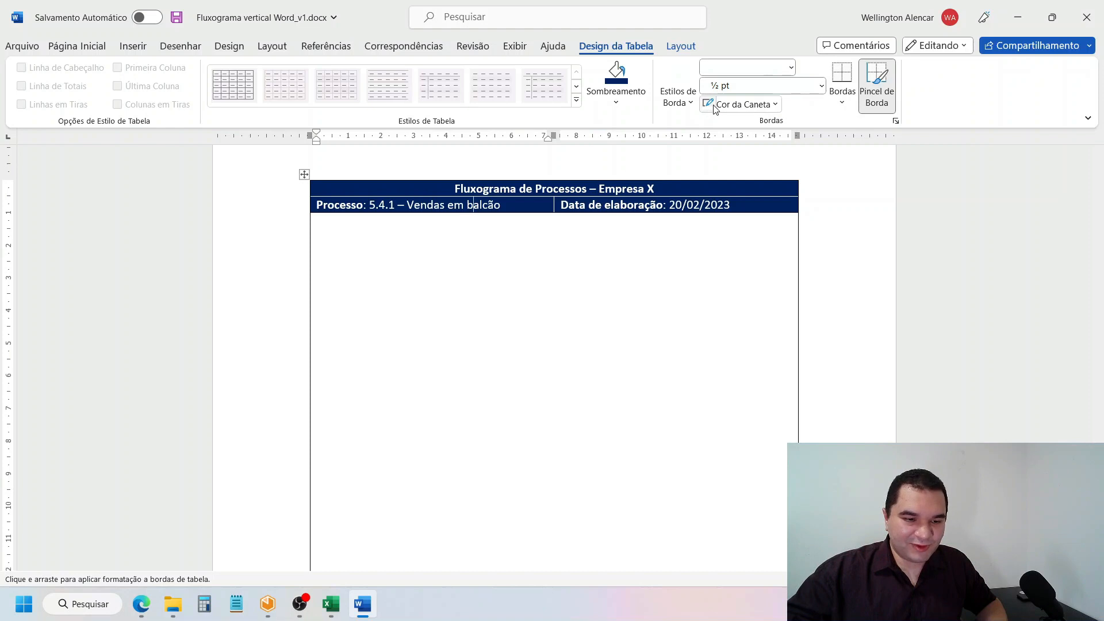
left_click(741, 106)
left_click(776, 122)
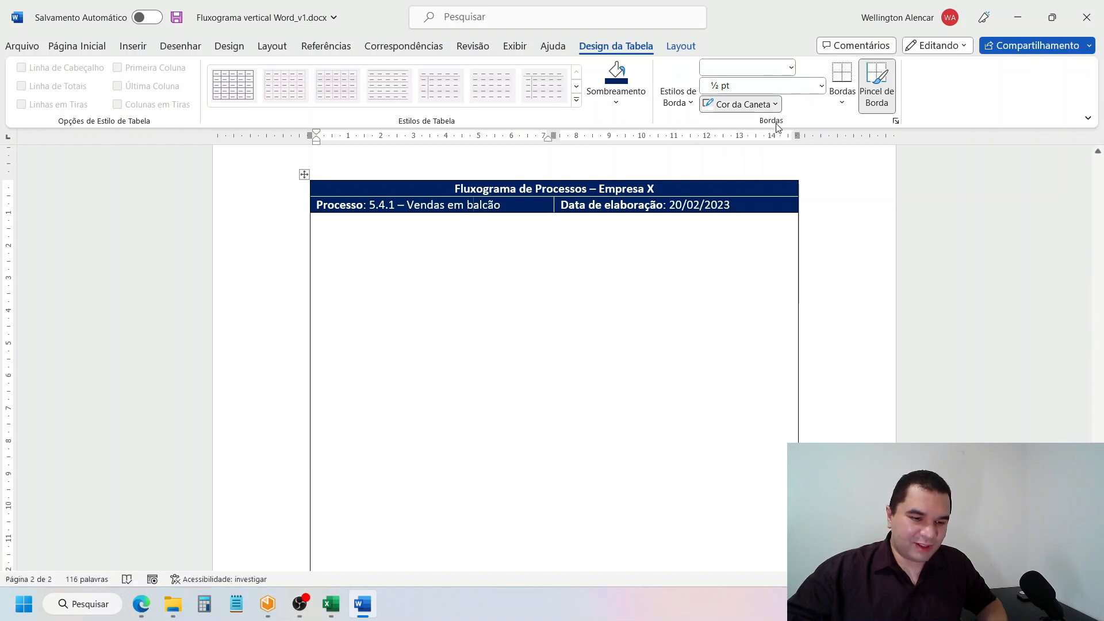
left_click(98, 48)
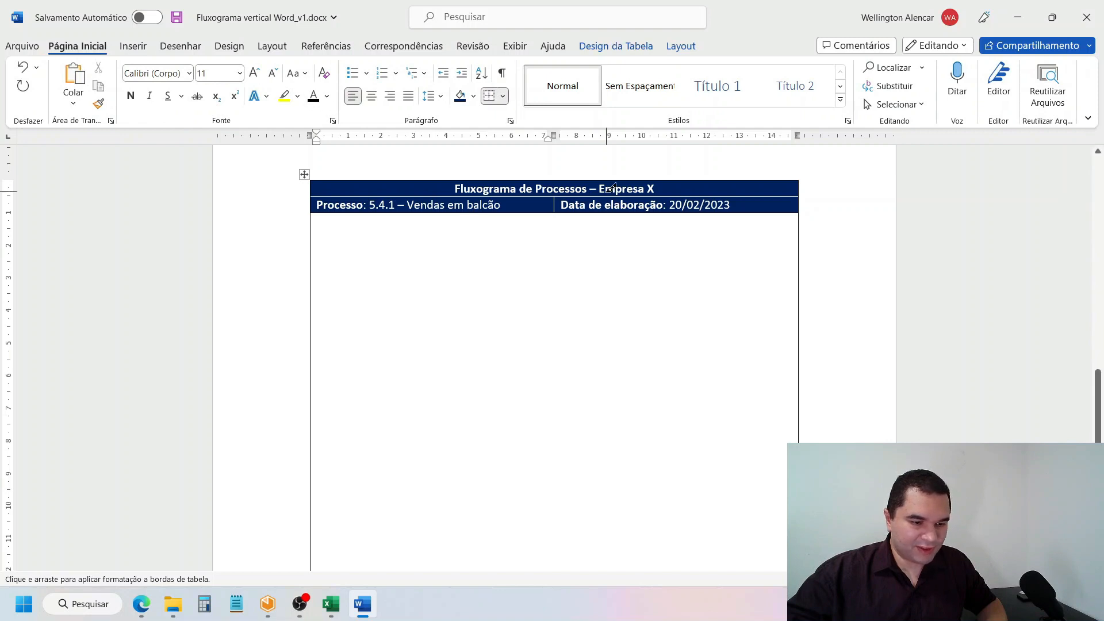
key("Escape")
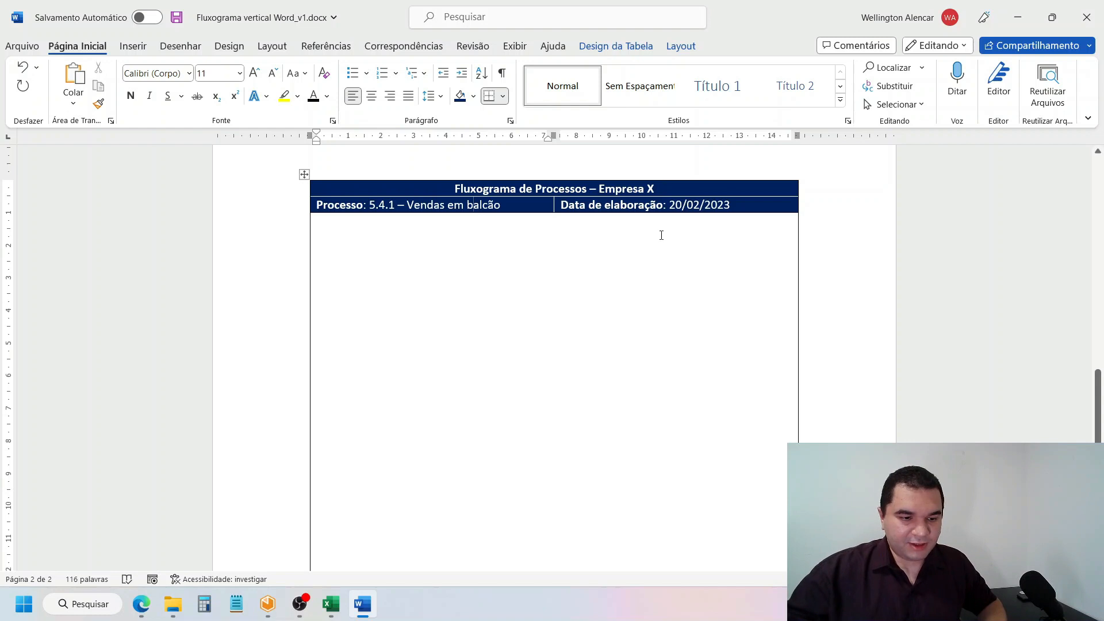
- Examine the symbol legend page and the flowchart page side by side, comparing their tables and the space left on the page
scroll(594, 296, "down", 7, "ctrl")
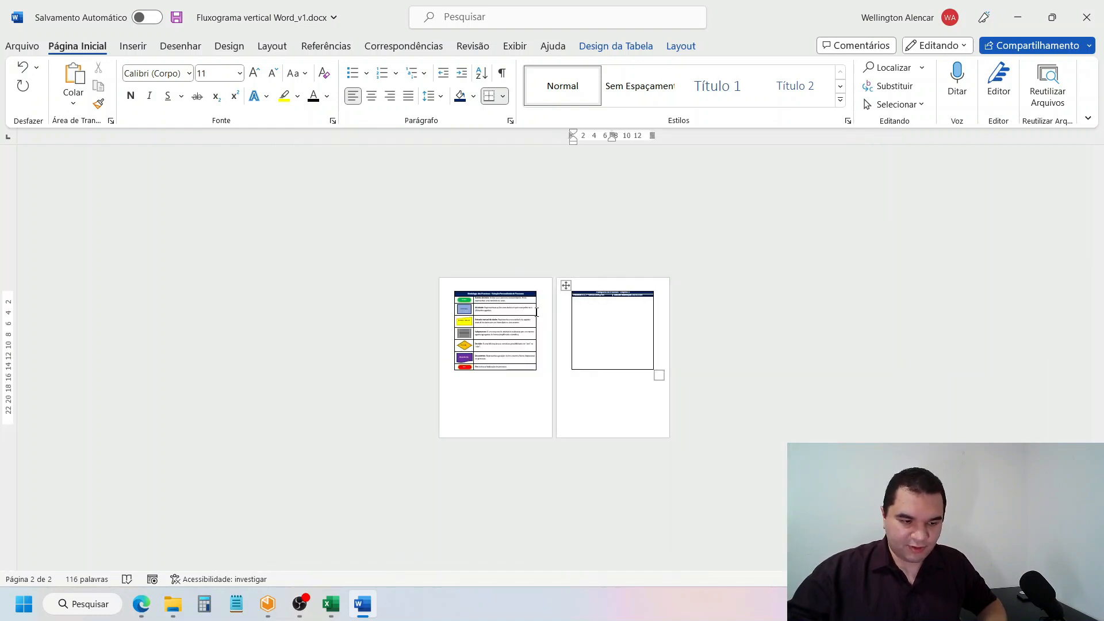
scroll(536, 312, "up", 4, "ctrl")
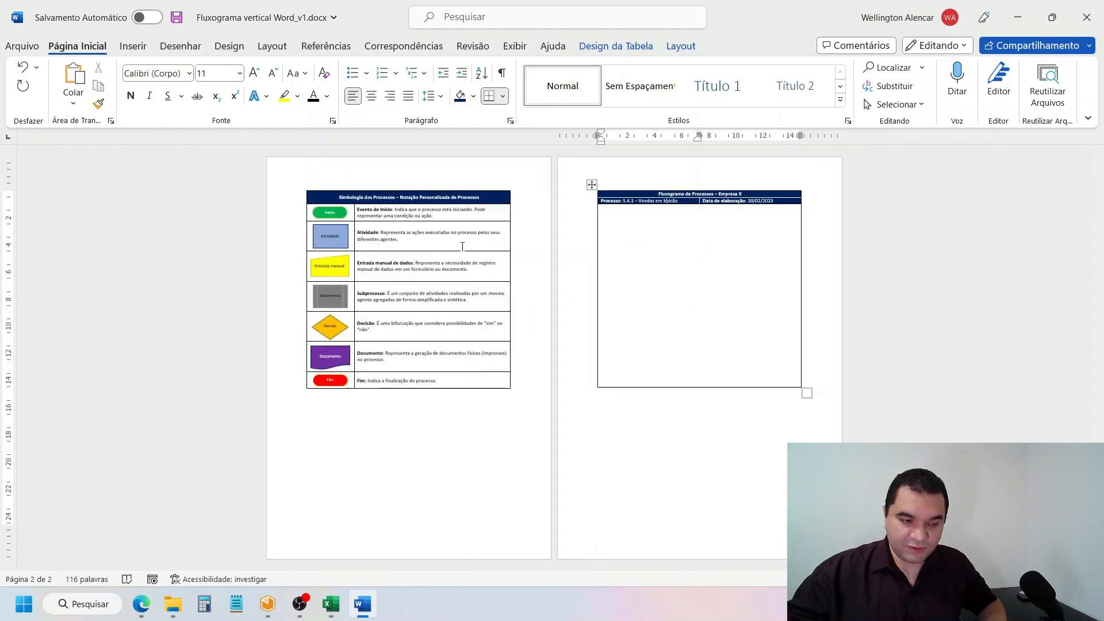
scroll(487, 267, "up", 2, "ctrl")
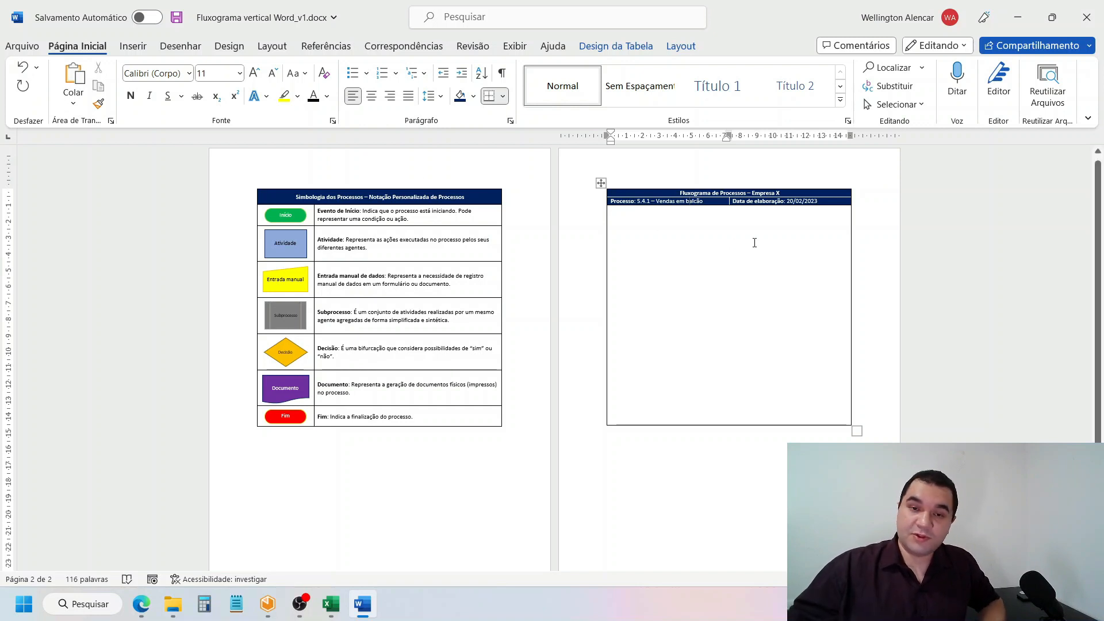
scroll(754, 242, "up", 5, "ctrl")
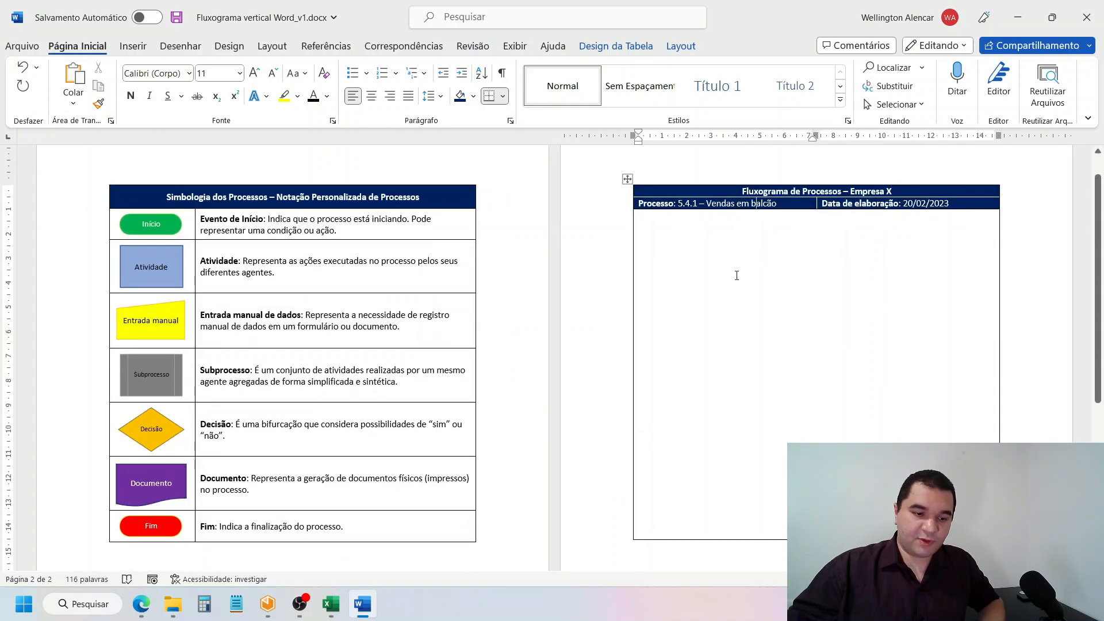
scroll(736, 275, "up", 1, "ctrl")
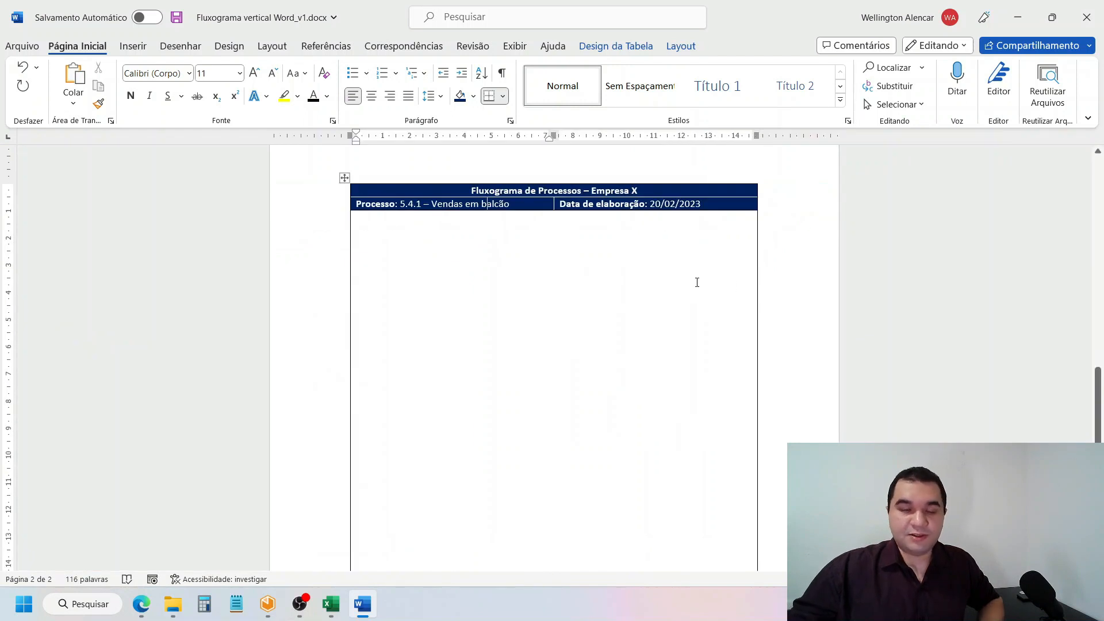
scroll(628, 290, "down", 3)
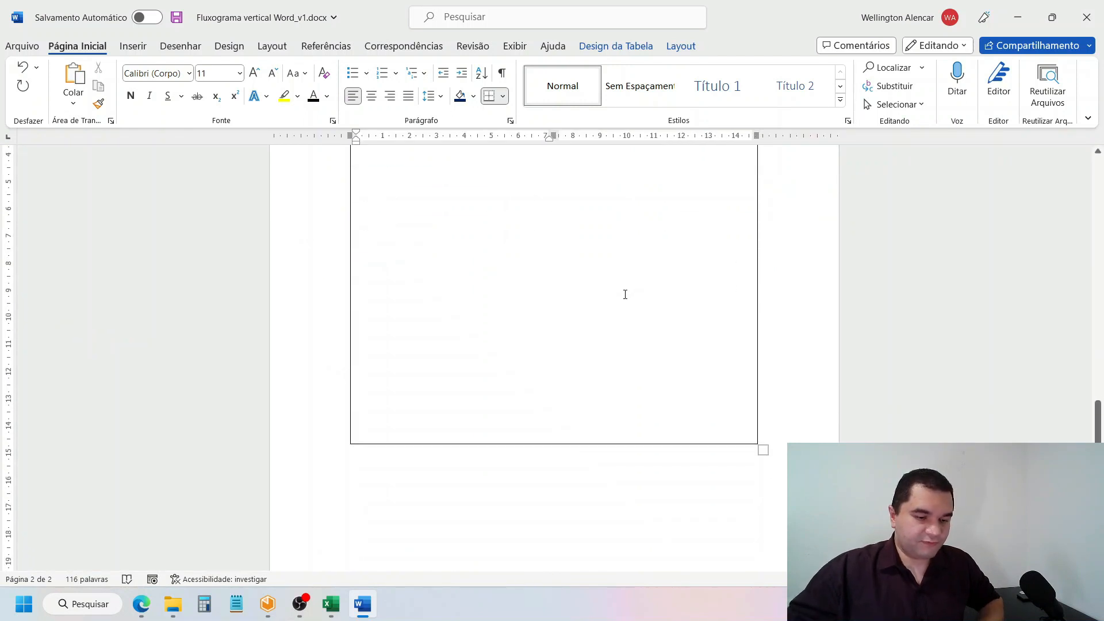
scroll(624, 292, "down", 2, "ctrl")
scroll(627, 292, "down", 1, "ctrl")
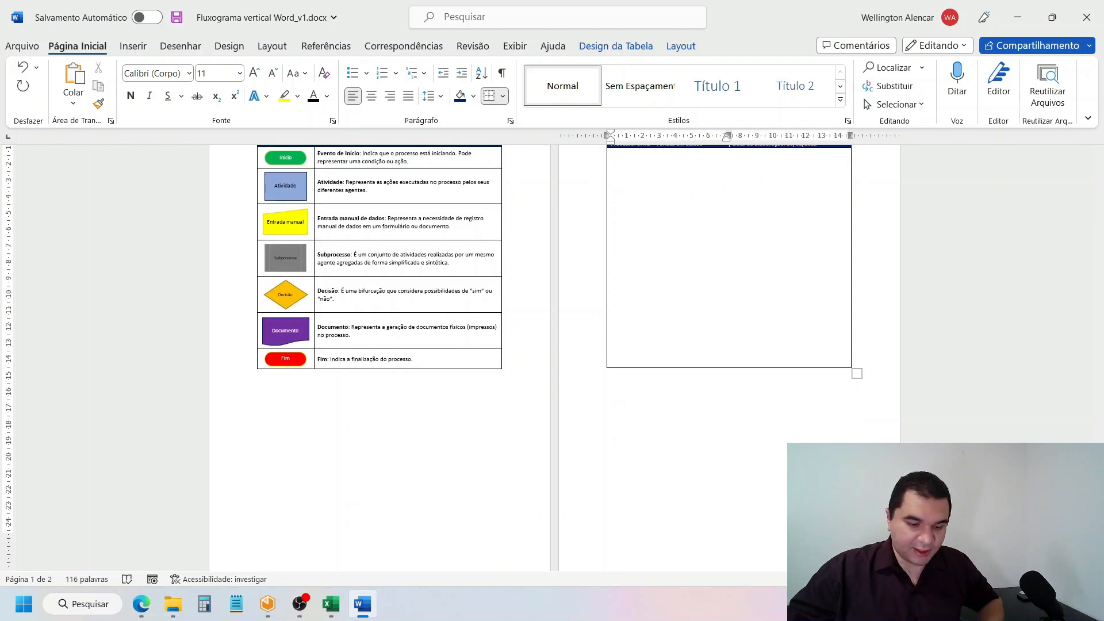
left_click(896, 578)
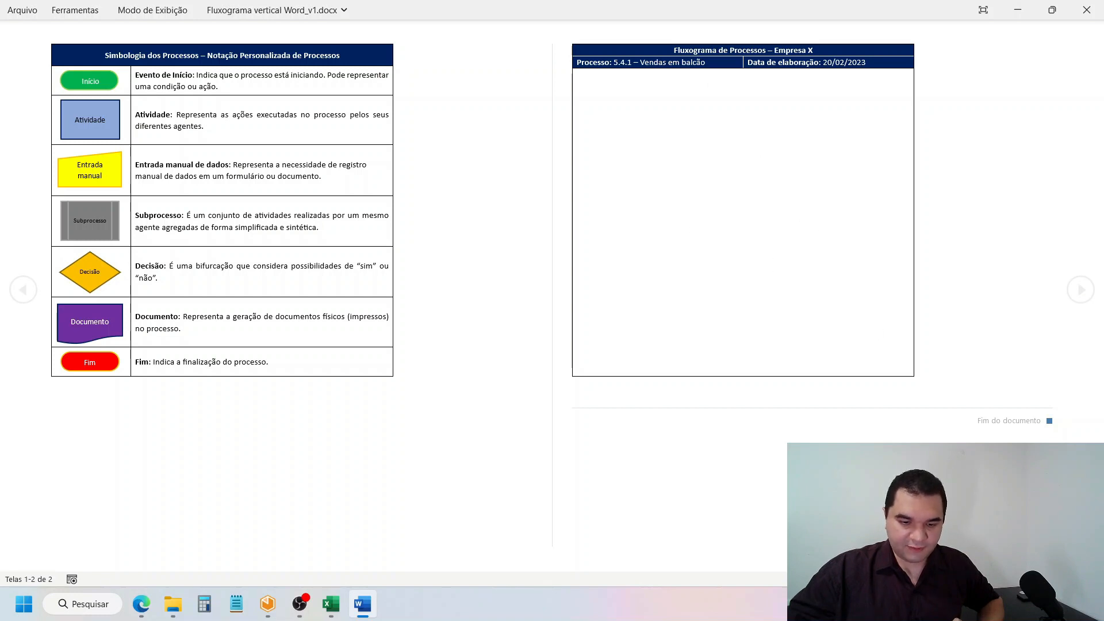
key("Escape")
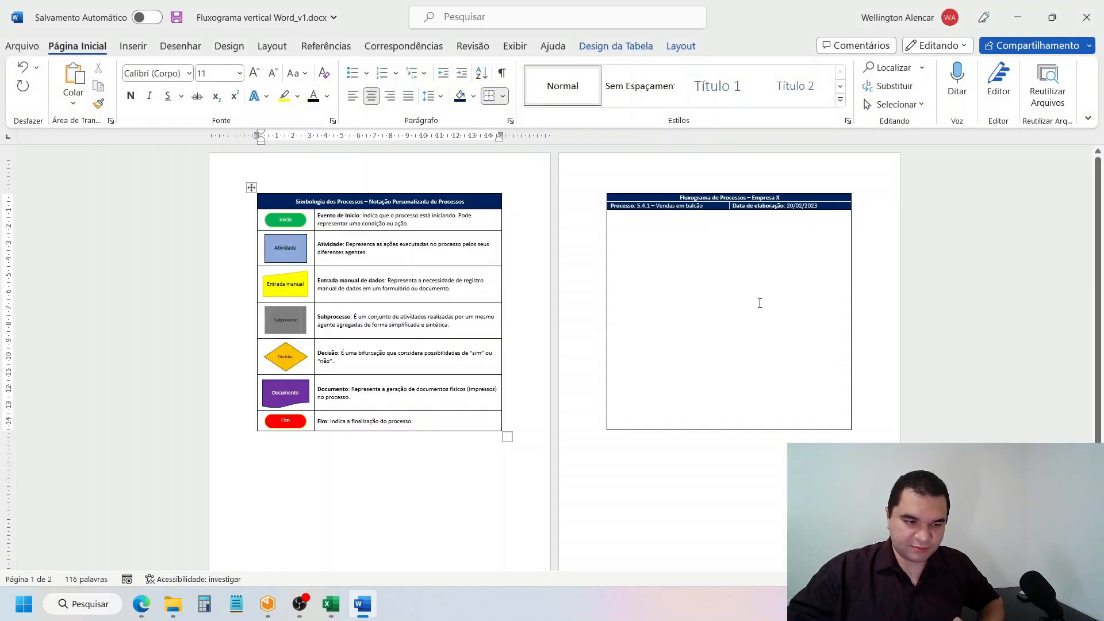
scroll(759, 299, "up", 3, "ctrl")
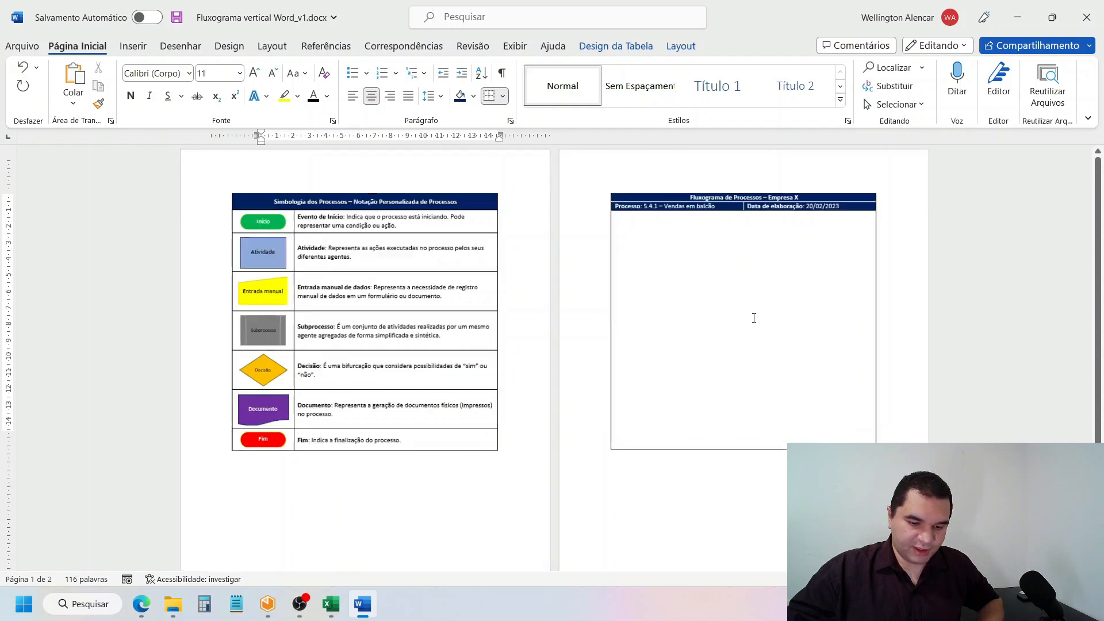
scroll(754, 319, "up", 3, "ctrl")
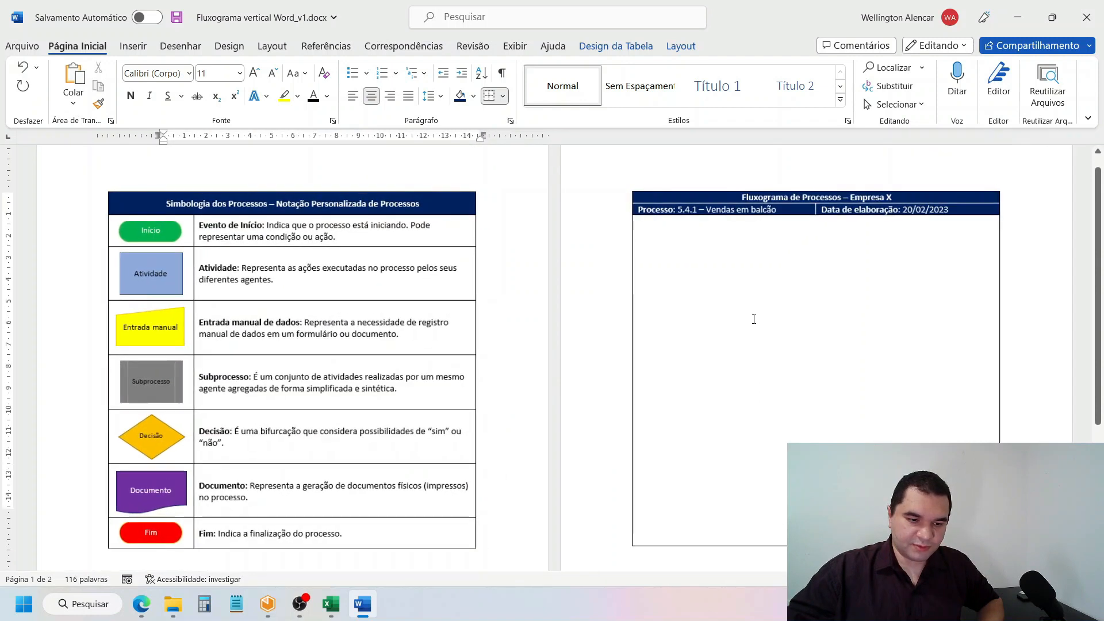
scroll(754, 319, "up", 1, "ctrl")
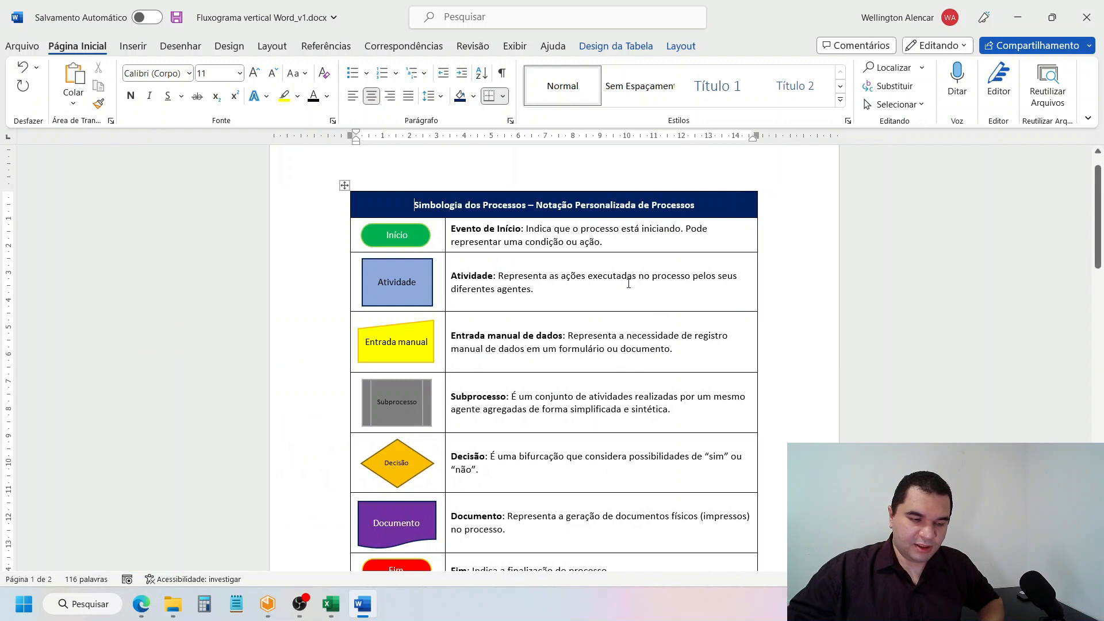
- Extend the empty flowchart row farther down page 2 by moving its lower border
scroll(628, 283, "down", 15)
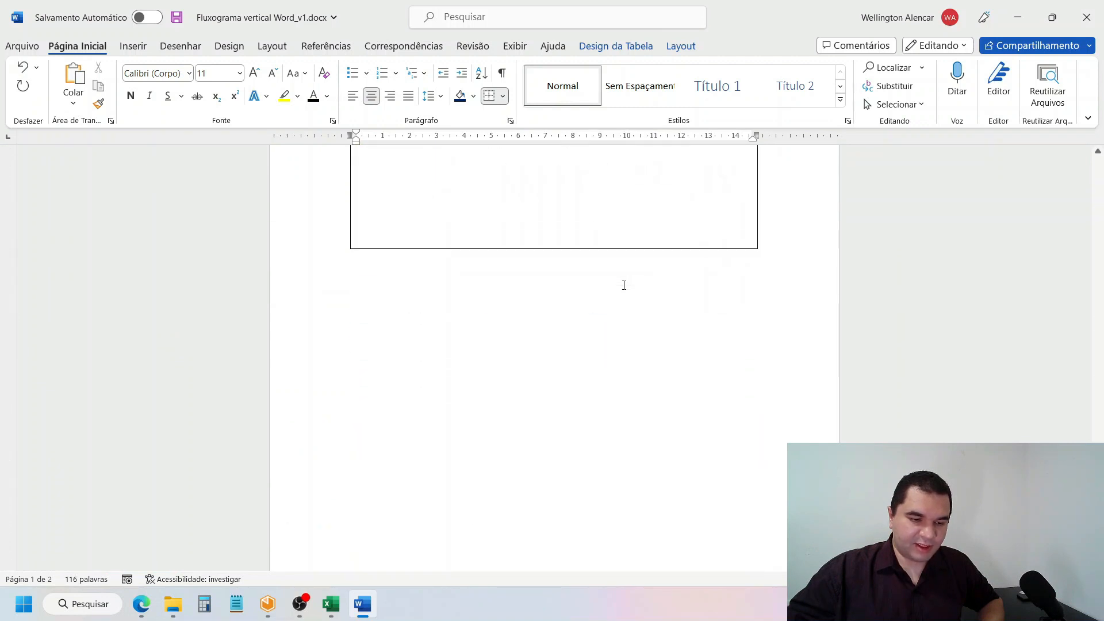
scroll(624, 284, "down", 1)
left_click_drag(610, 214, 632, 480)
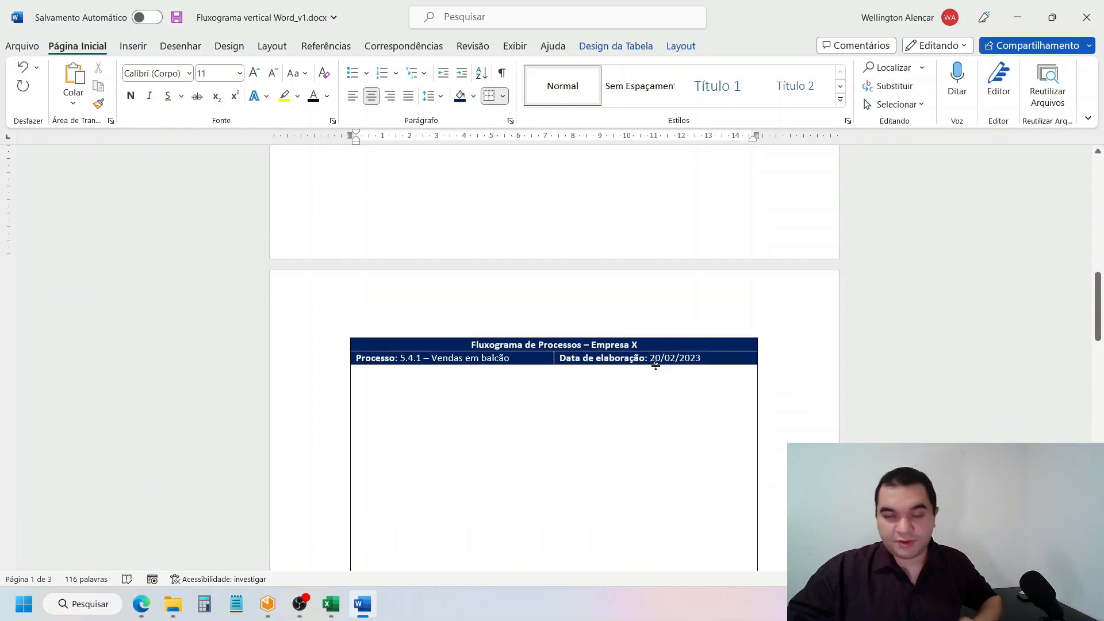
- Display the drawing gridlines over the document and place the cursor in the empty flowchart row on page 2
scroll(766, 340, "down", 5)
left_click(784, 321)
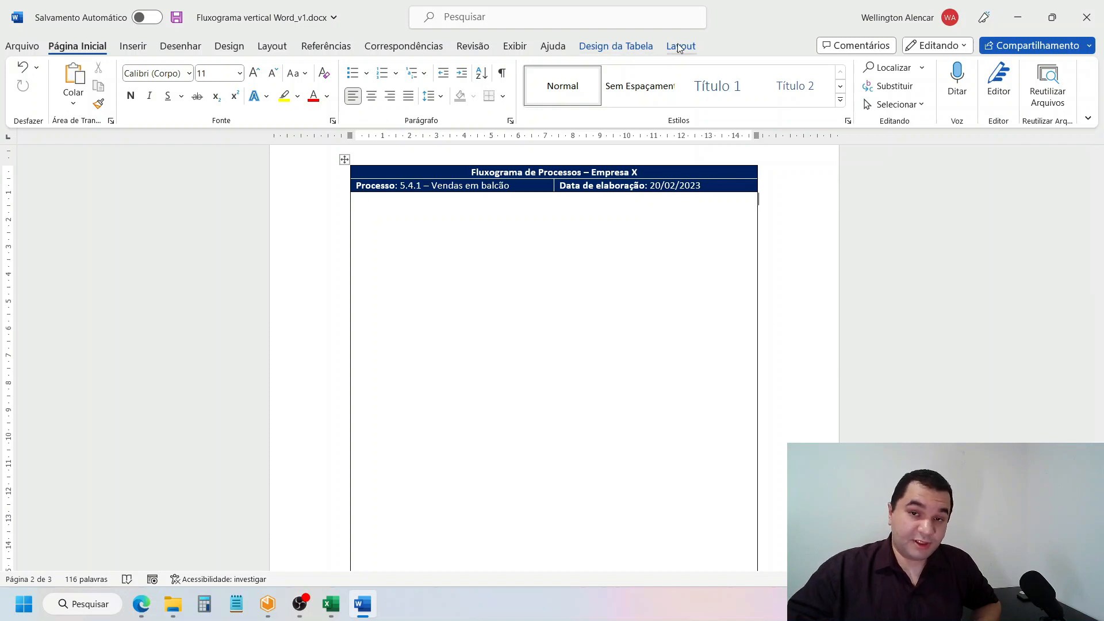
left_click(514, 47)
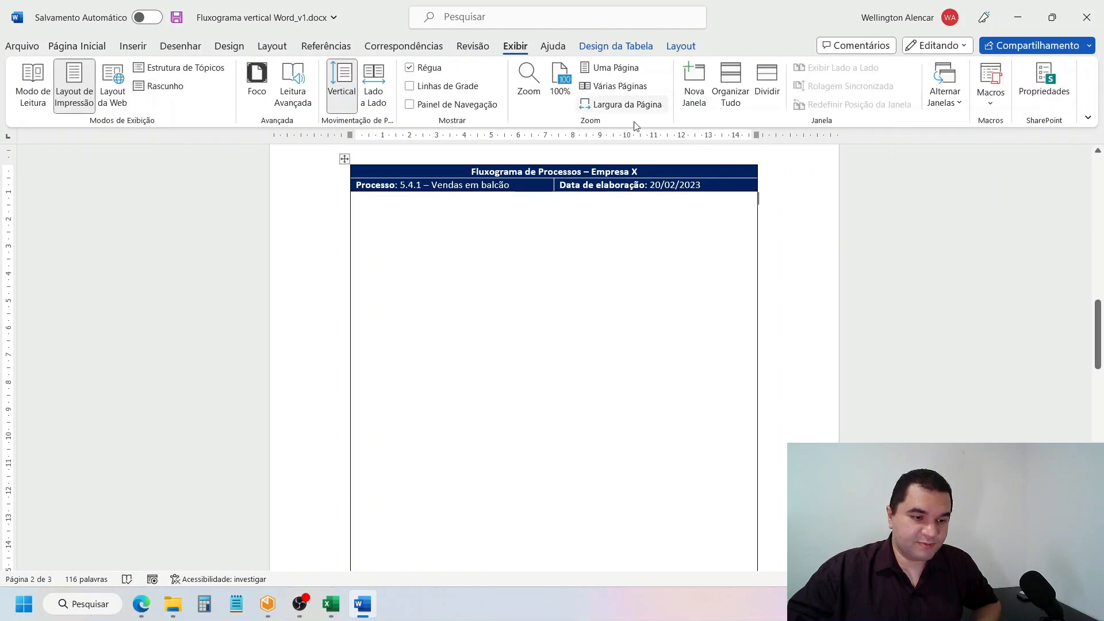
left_click(446, 88)
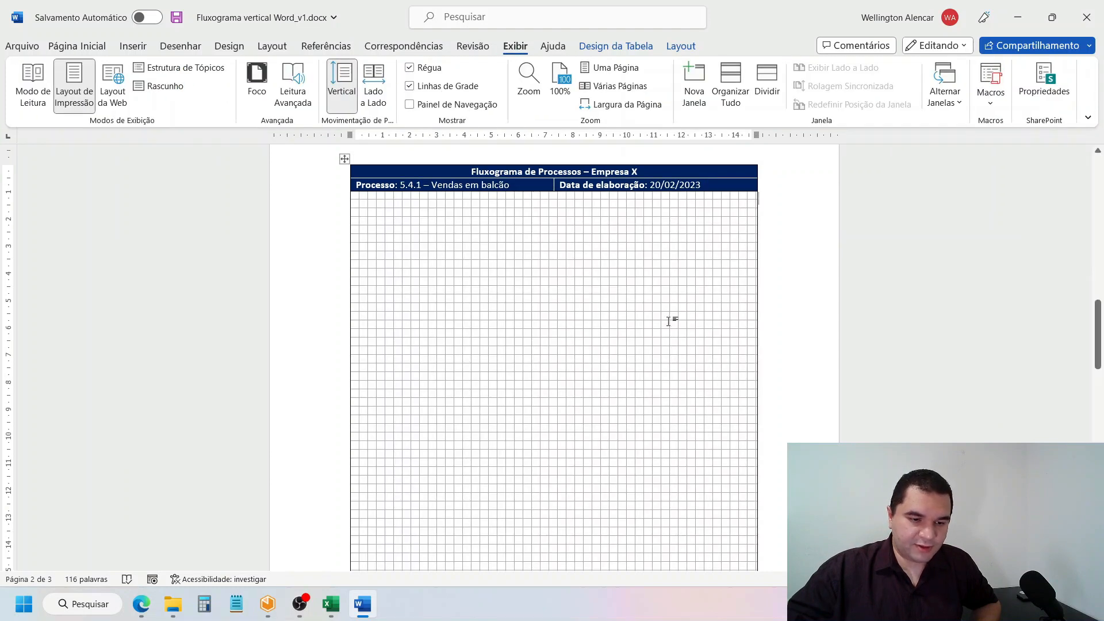
left_click(461, 263)
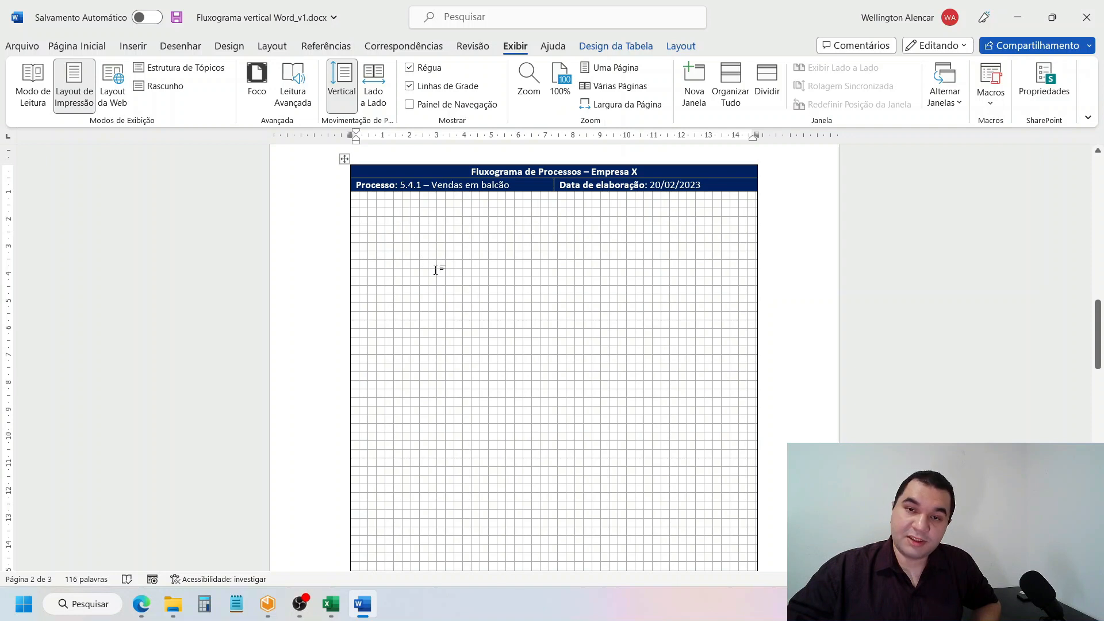
- Try to widen the flowchart table into the right and left page margins, and undo both width changes
scroll(490, 312, "up", 2)
scroll(596, 326, "down", 3)
scroll(640, 262, "up", 3)
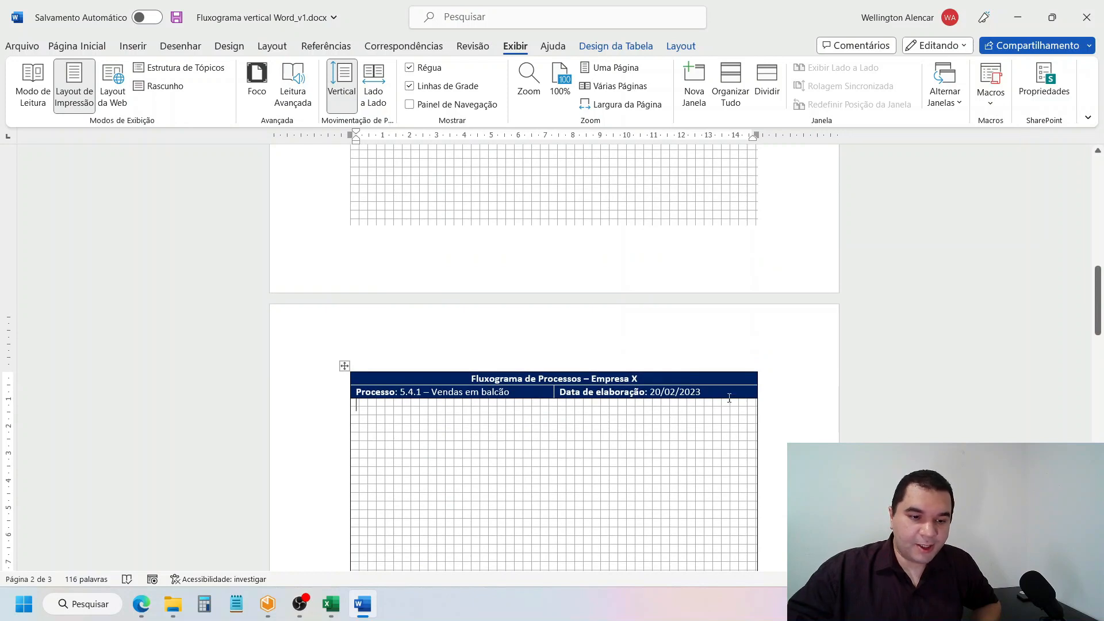
left_click_drag(756, 135, 806, 135)
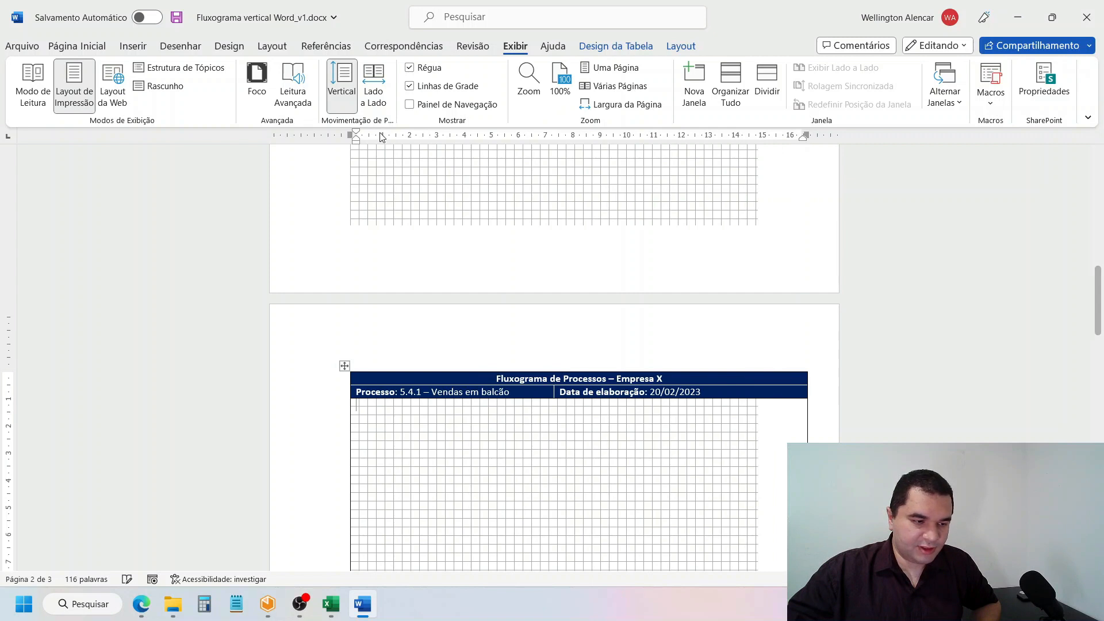
left_click_drag(352, 137, 305, 138)
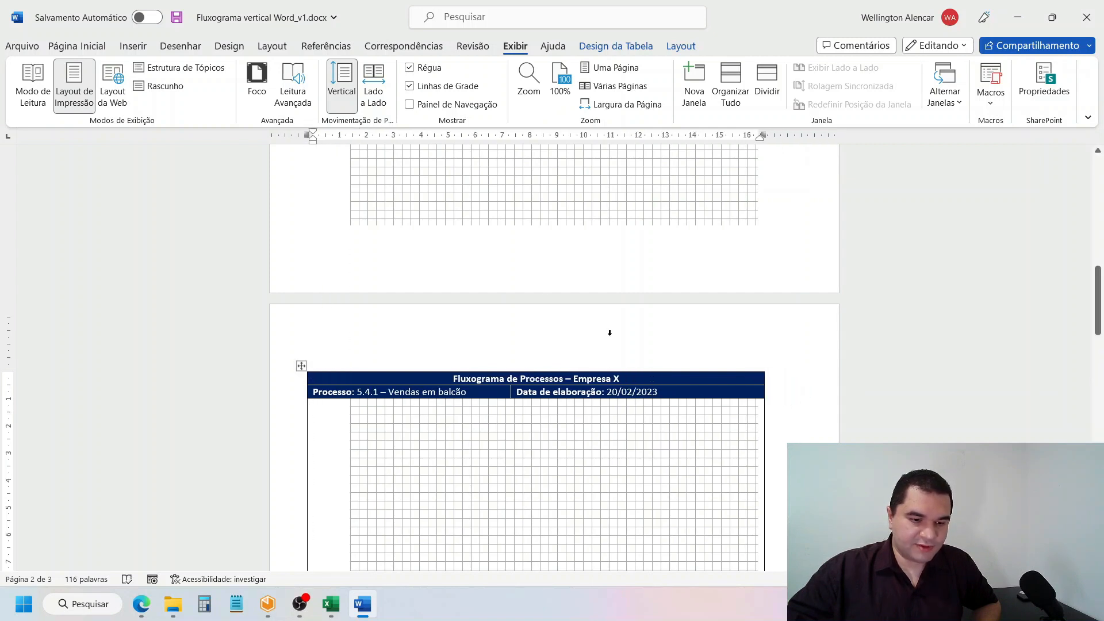
key("ctrl+z")
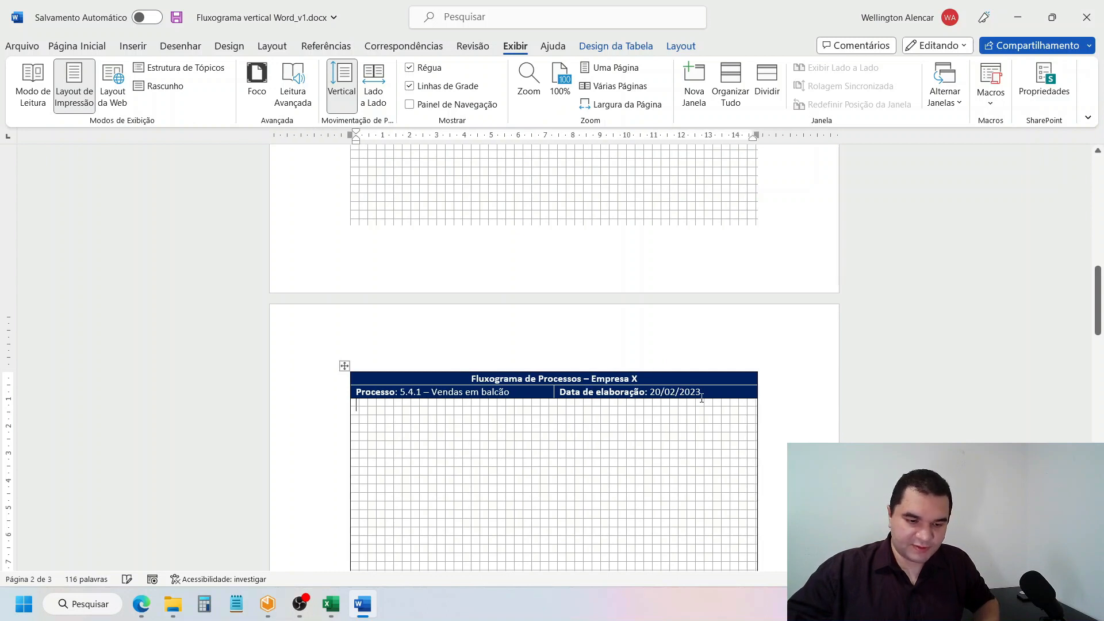
- Open the page header above the symbol legend table on page 1 for editing
scroll(711, 422, "down", 3)
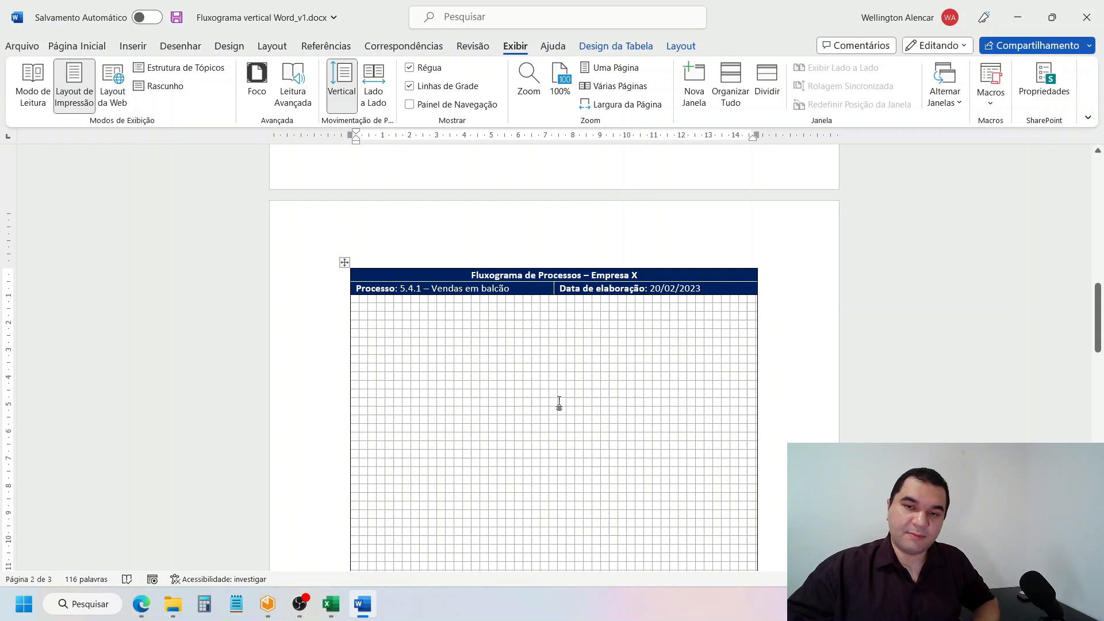
scroll(512, 365, "down", 2)
scroll(514, 369, "up", 3)
scroll(514, 369, "up", 20)
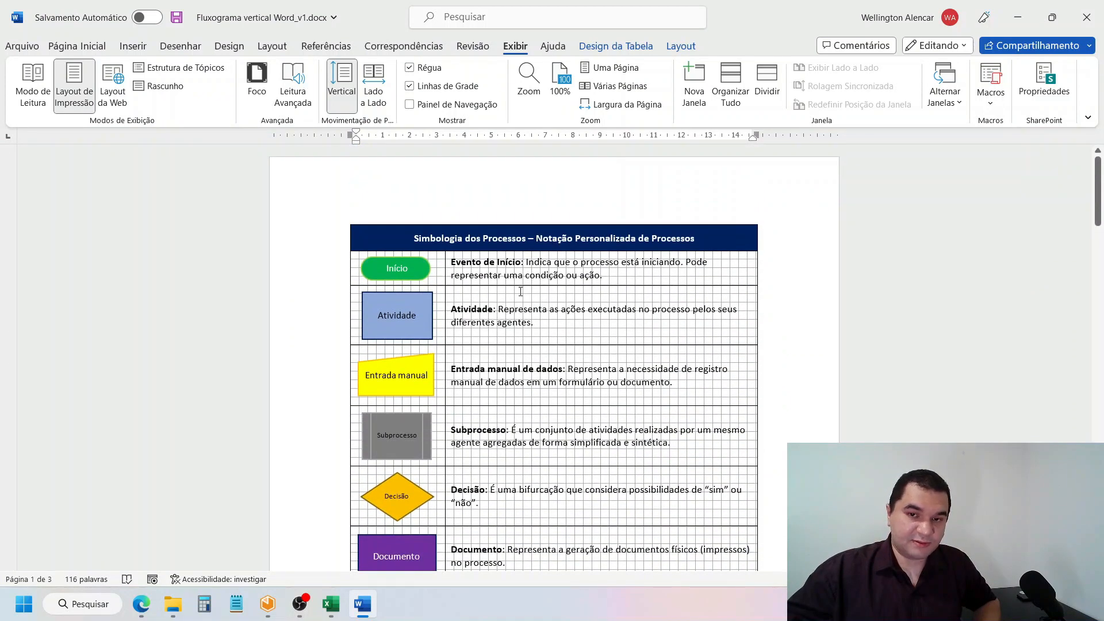
double_click(345, 176)
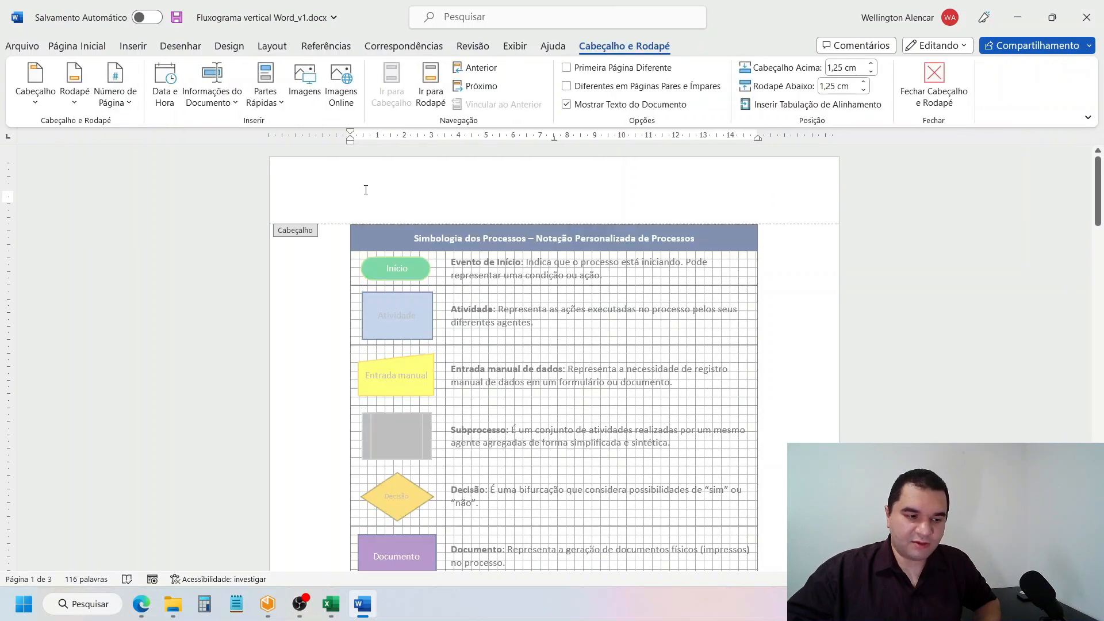
- Enter the placeholder text "Logomarca da empresa" in the page header and delete it again
type("Logoa")
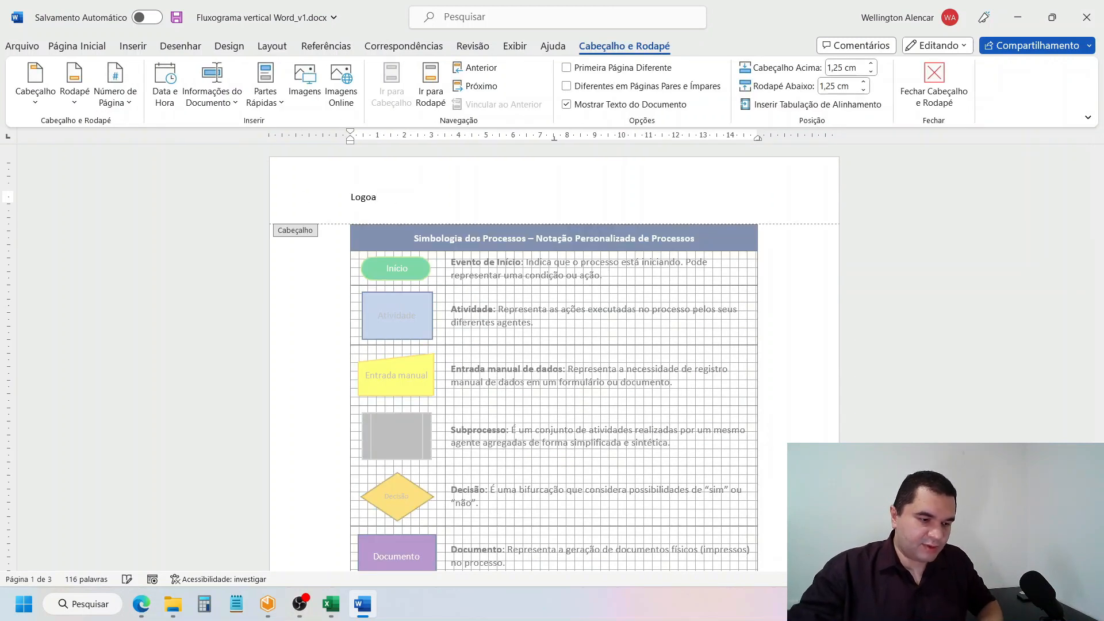
key("BackSpace")
type("marca da empresa")
triple_click(359, 195)
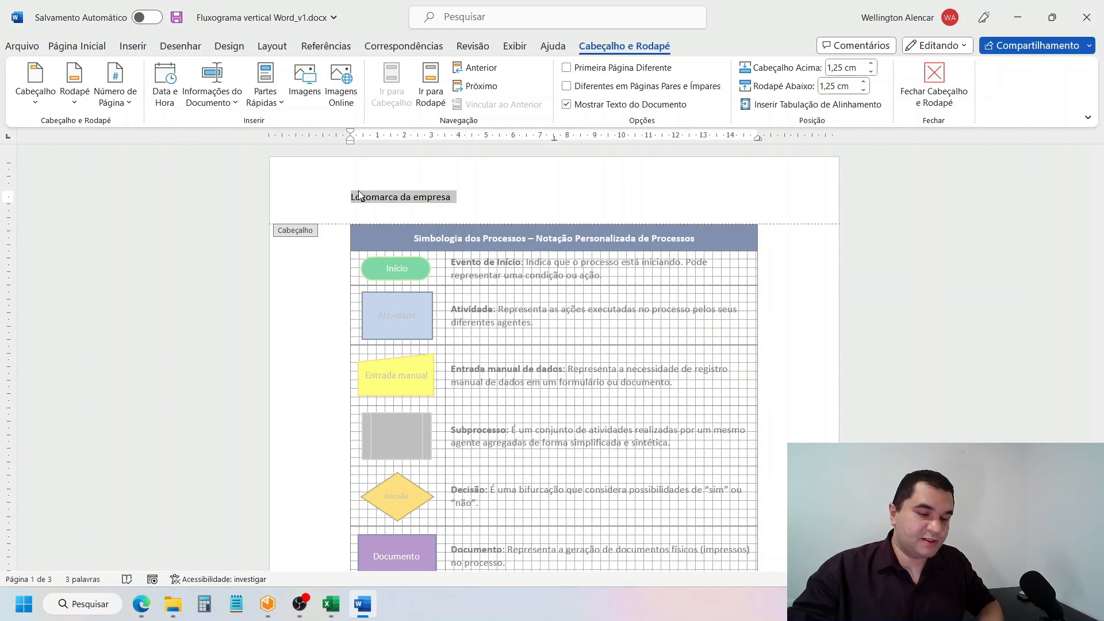
key("Delete")
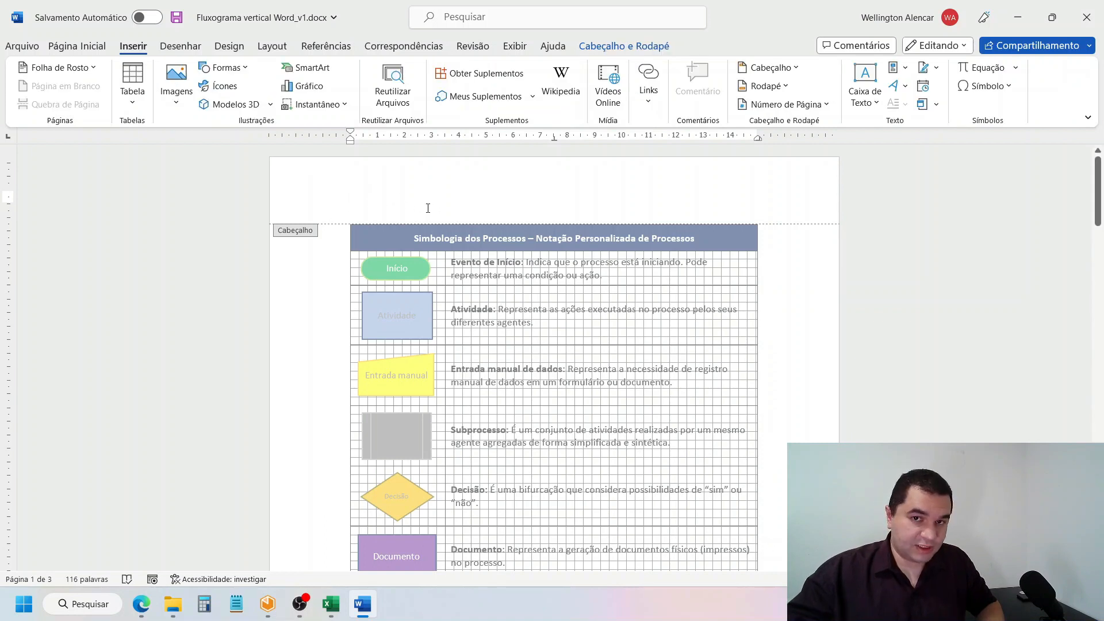
- Insert the picture Logo-Vertical-Azul-modelo-2.png from the Logo WACEC folder into the page header
left_click(176, 84)
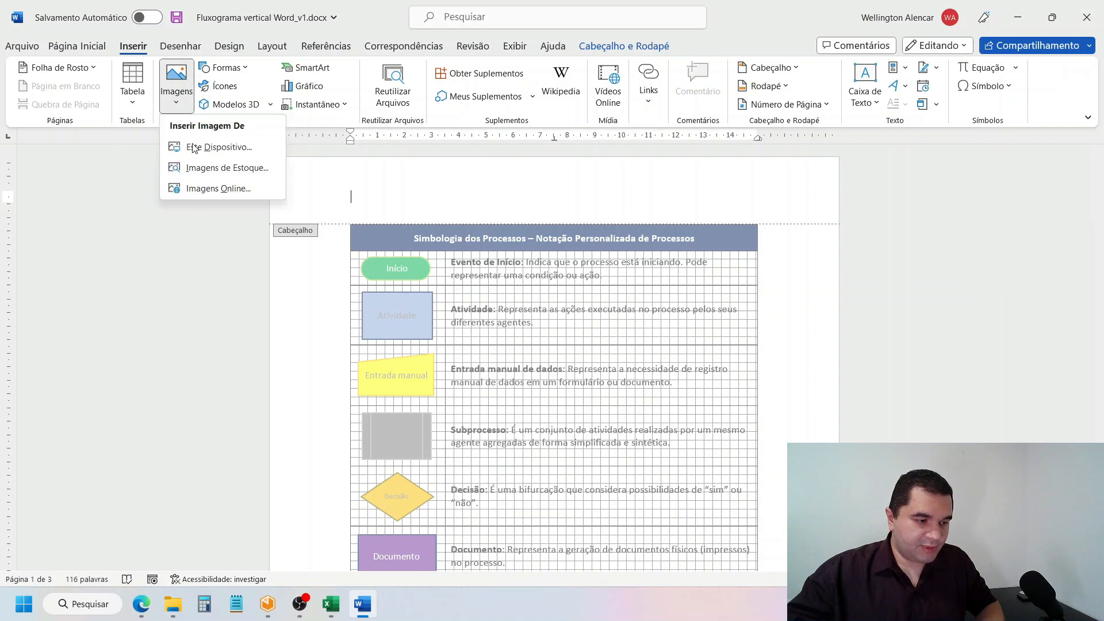
left_click(224, 148)
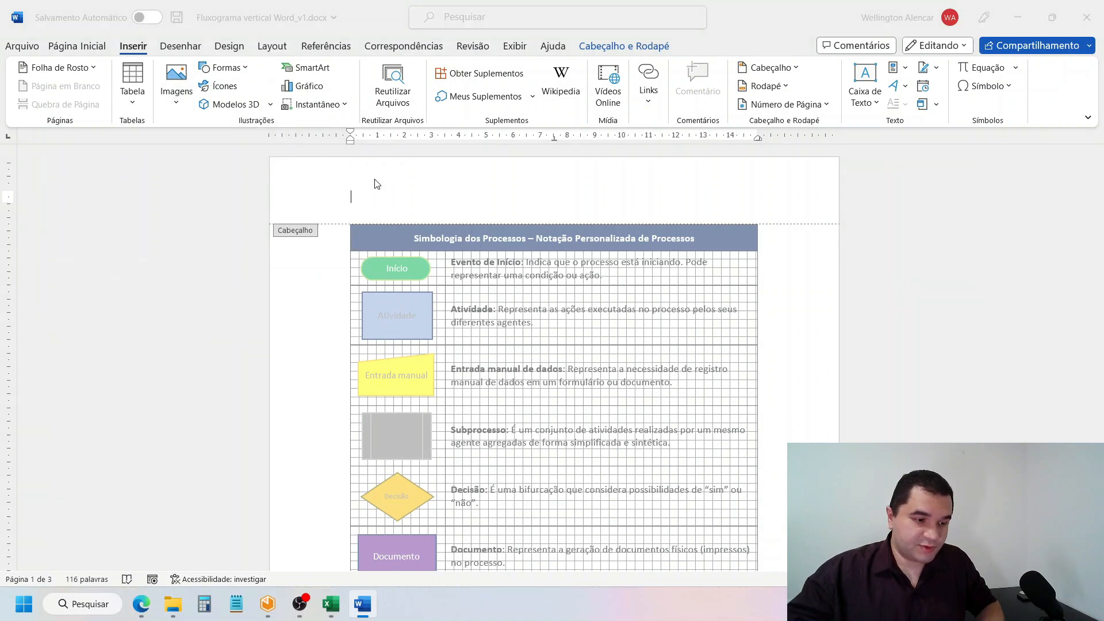
scroll(368, 190, "down", 2)
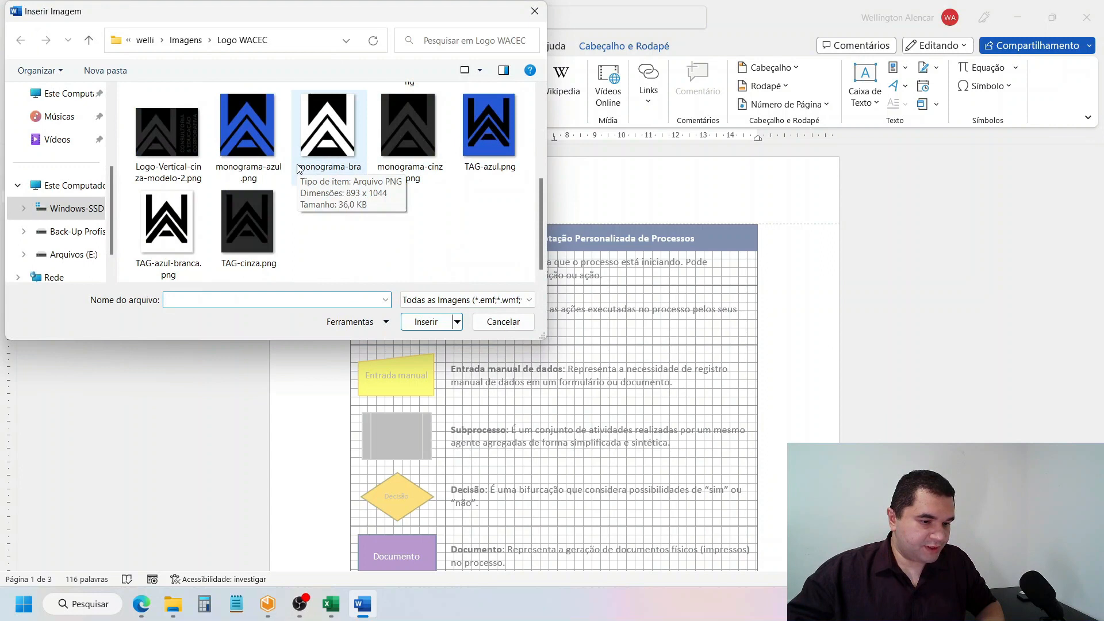
scroll(326, 230, "up", 2)
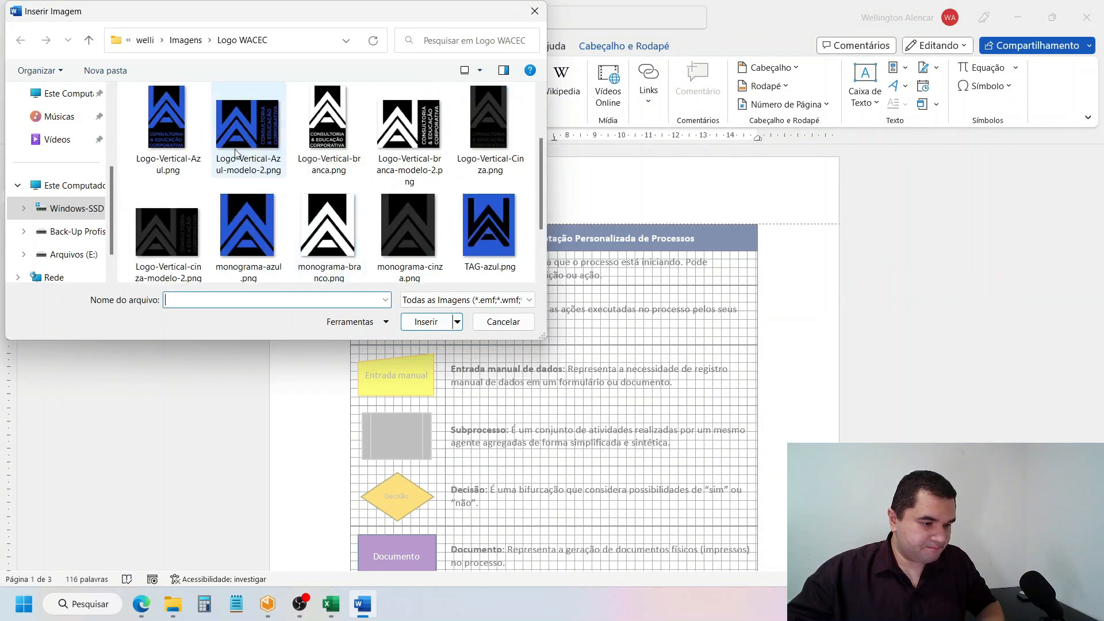
double_click(258, 130)
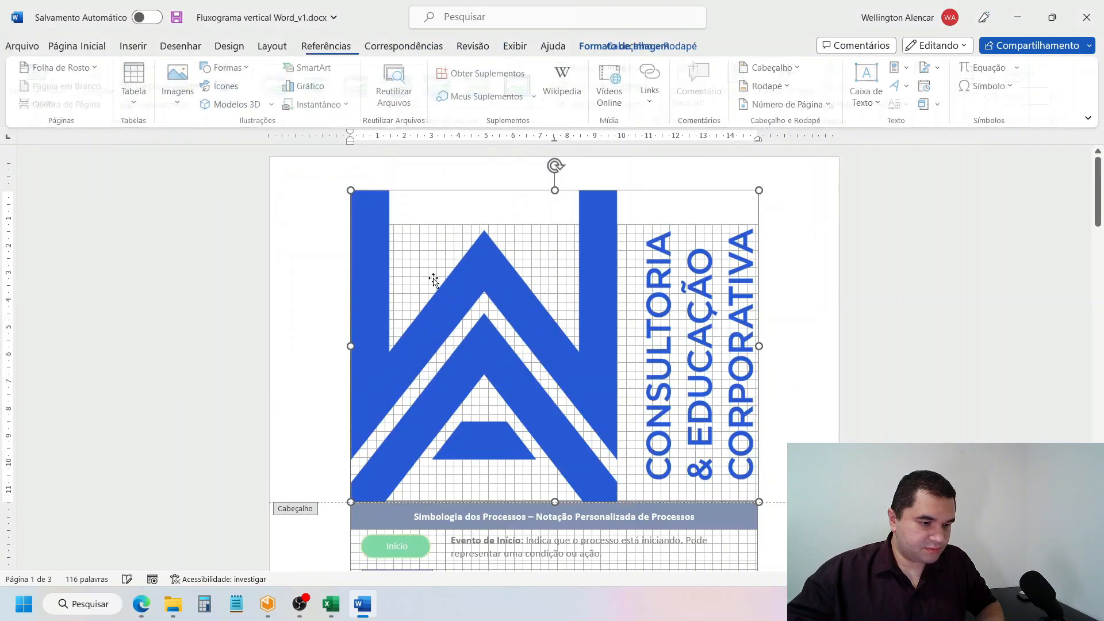
- Shrink the logo to fit above the legend table, and reduce the header's distance from the page edge to 0,95 cm
left_click_drag(760, 501, 486, 293)
left_click_drag(404, 263, 385, 218)
left_click_drag(6, 192, 6, 183)
scroll(368, 253, "down", 2)
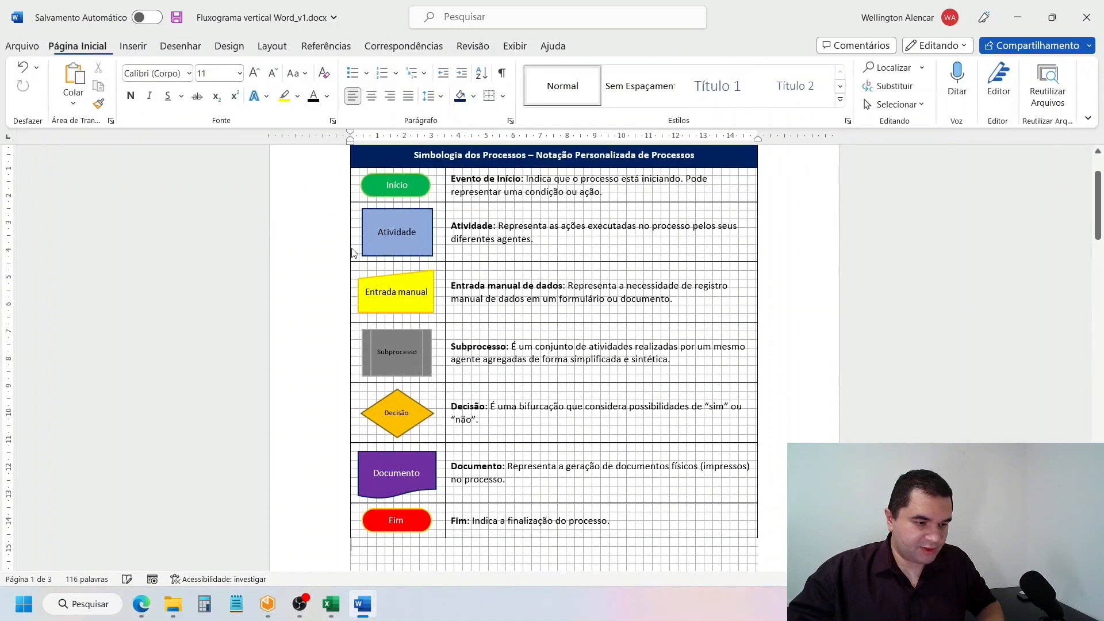
- Enlarge the small logo slightly within the page header and return to the document body
scroll(384, 263, "up", 3)
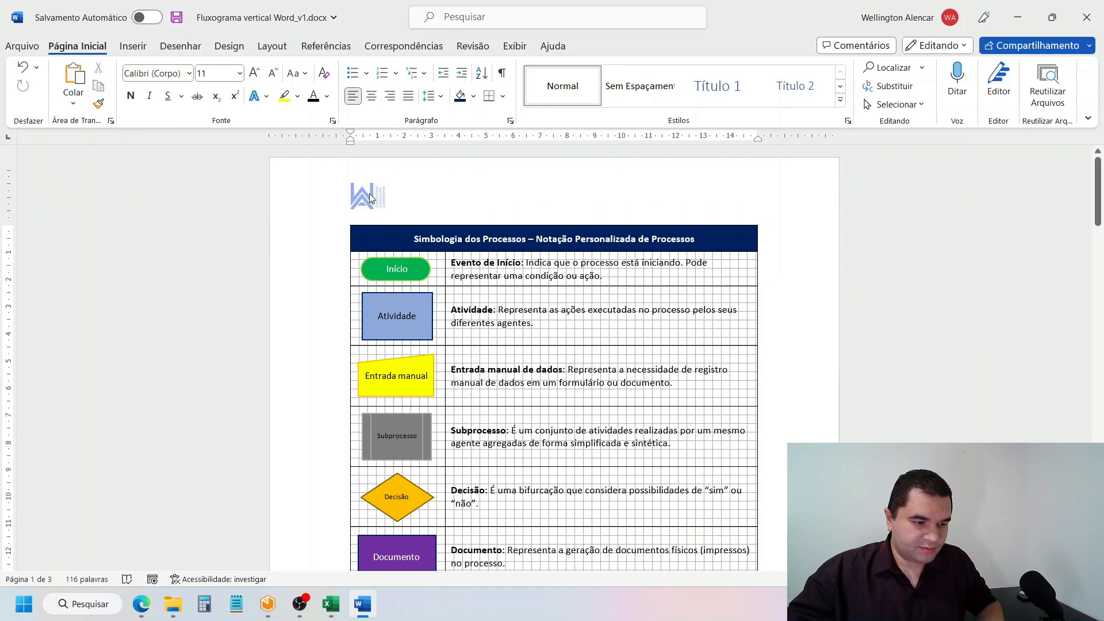
double_click(369, 193)
left_click(375, 201)
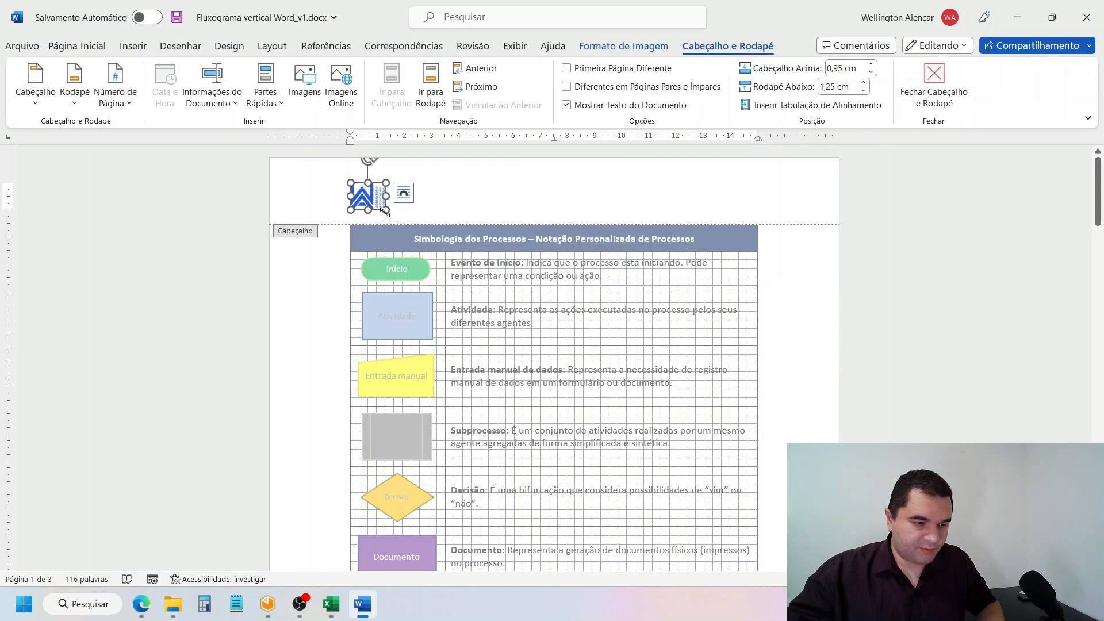
double_click(603, 290)
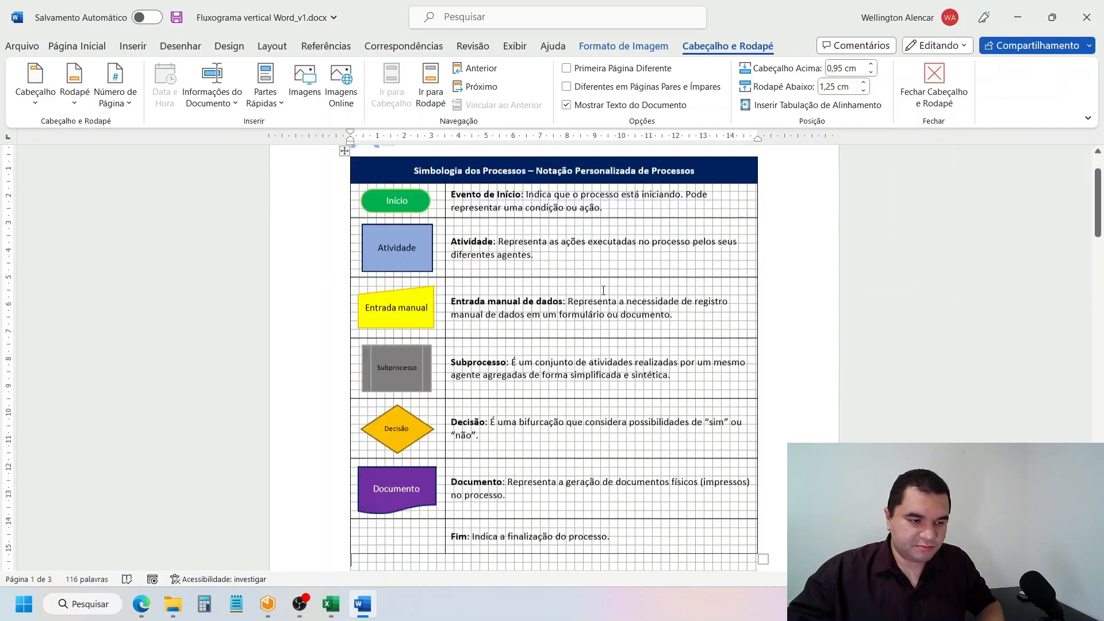
scroll(402, 230, "up", 3)
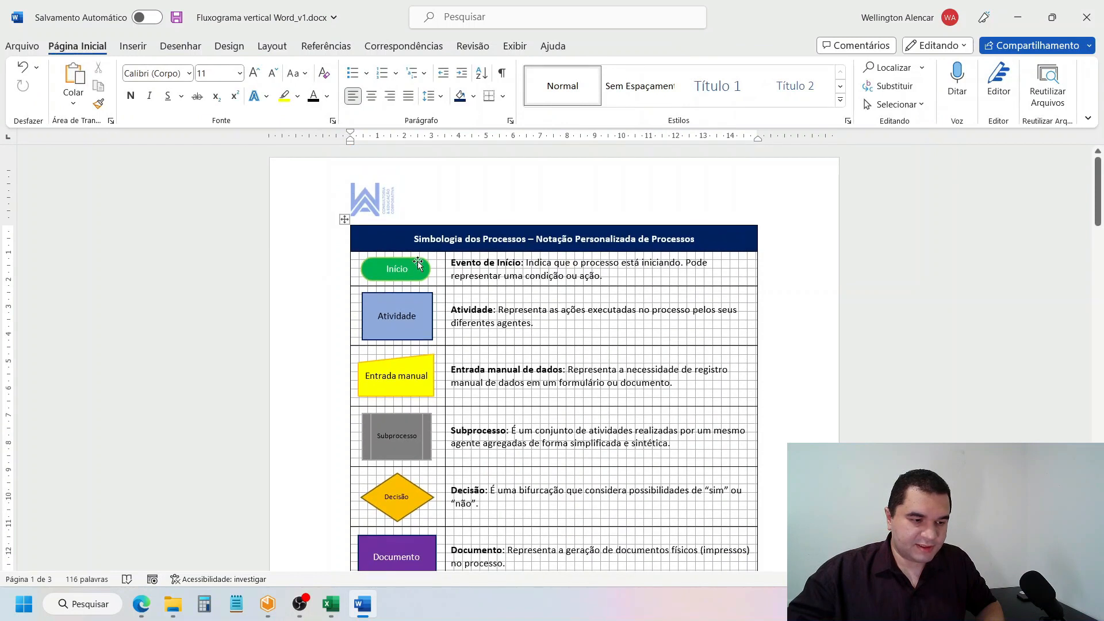
- Replace the vertical logo in the page header with the picture Logo Horizontal Azul.jpg from the Logo WACEC folder
double_click(401, 214)
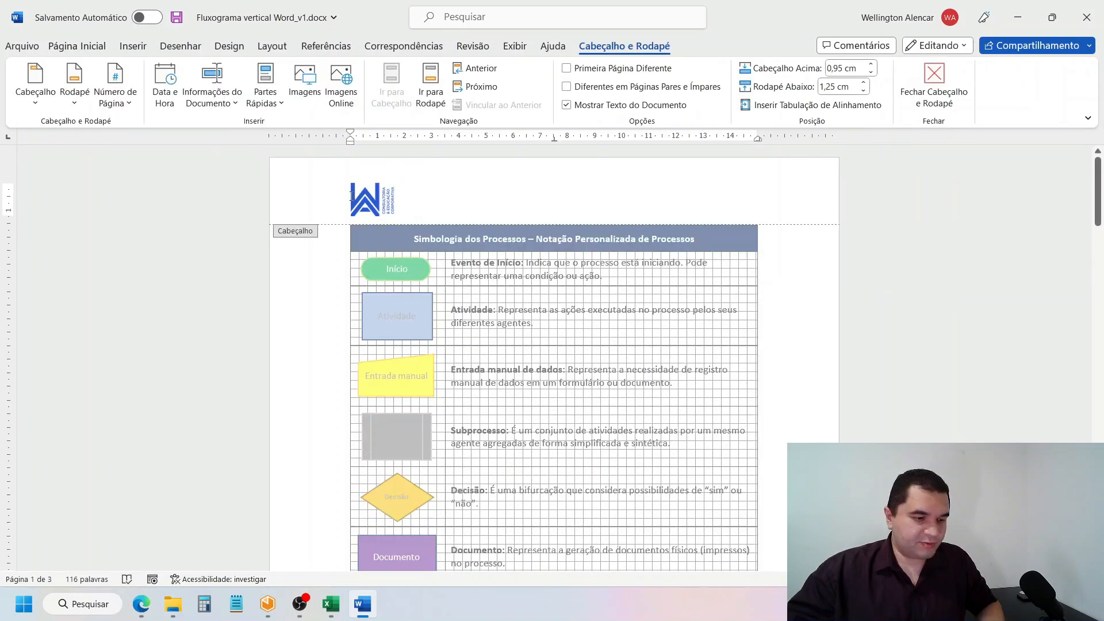
left_click(368, 204)
key("Delete")
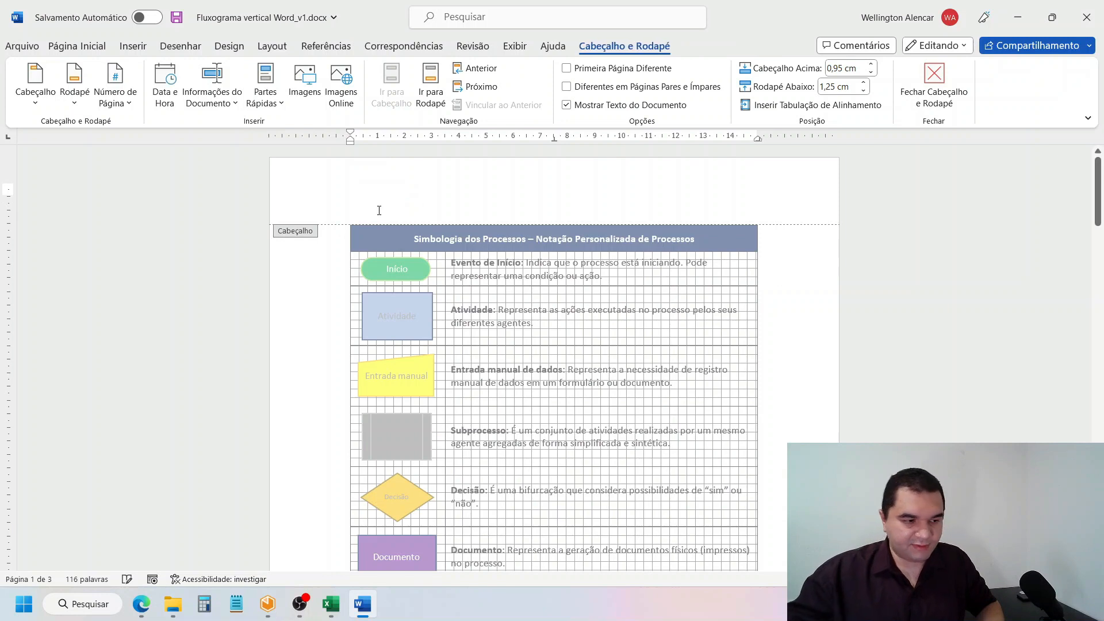
left_click(133, 46)
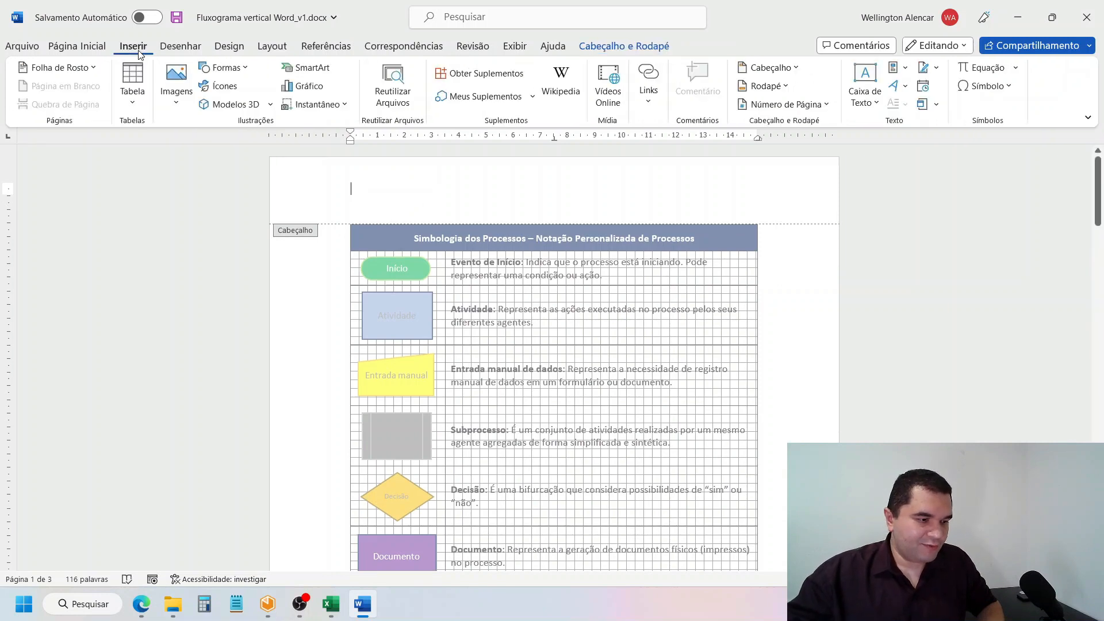
left_click(176, 102)
left_click(220, 145)
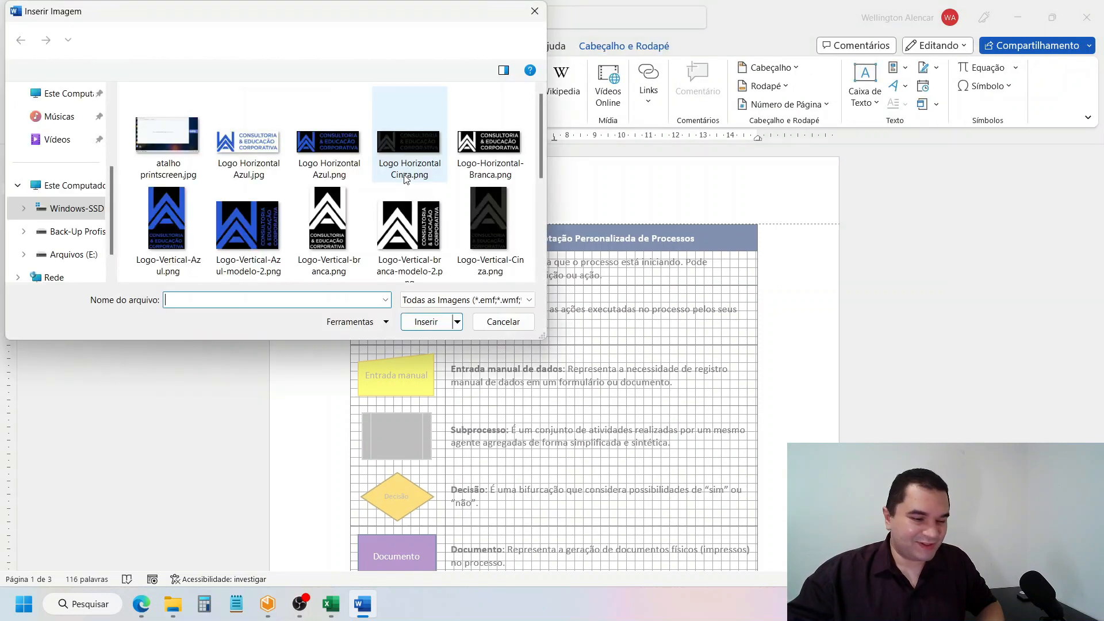
scroll(344, 201, "down", 1)
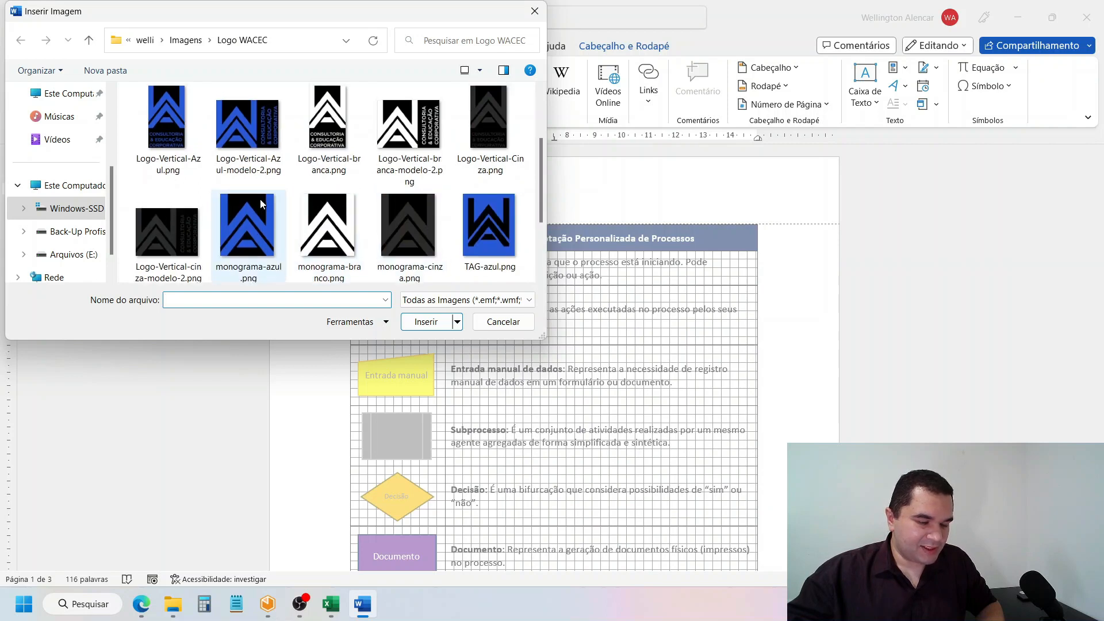
scroll(260, 199, "up", 1)
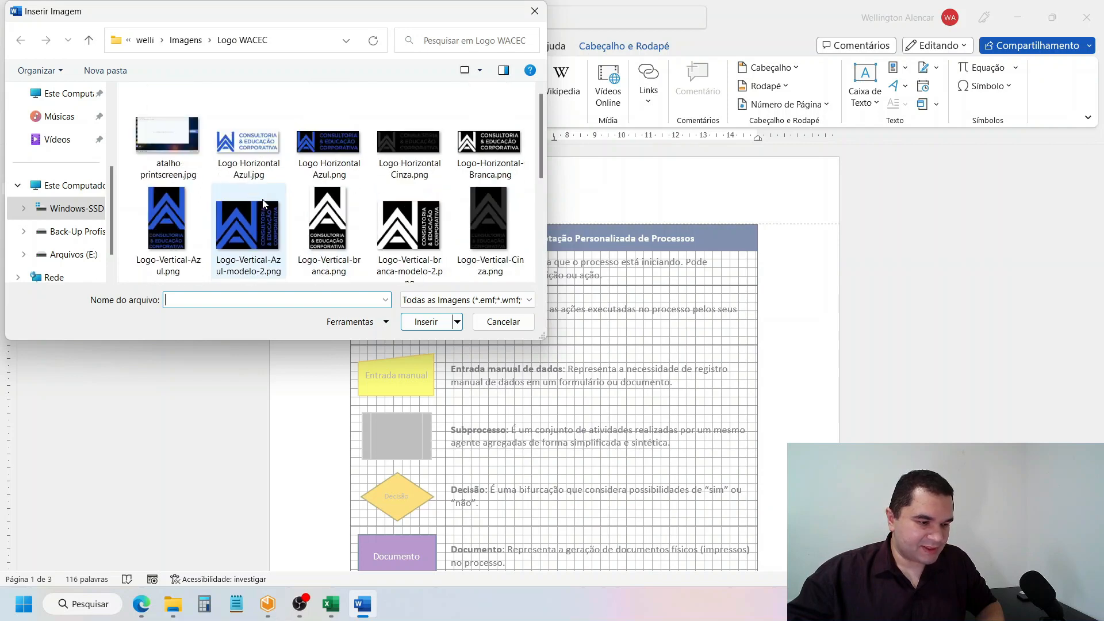
double_click(267, 158)
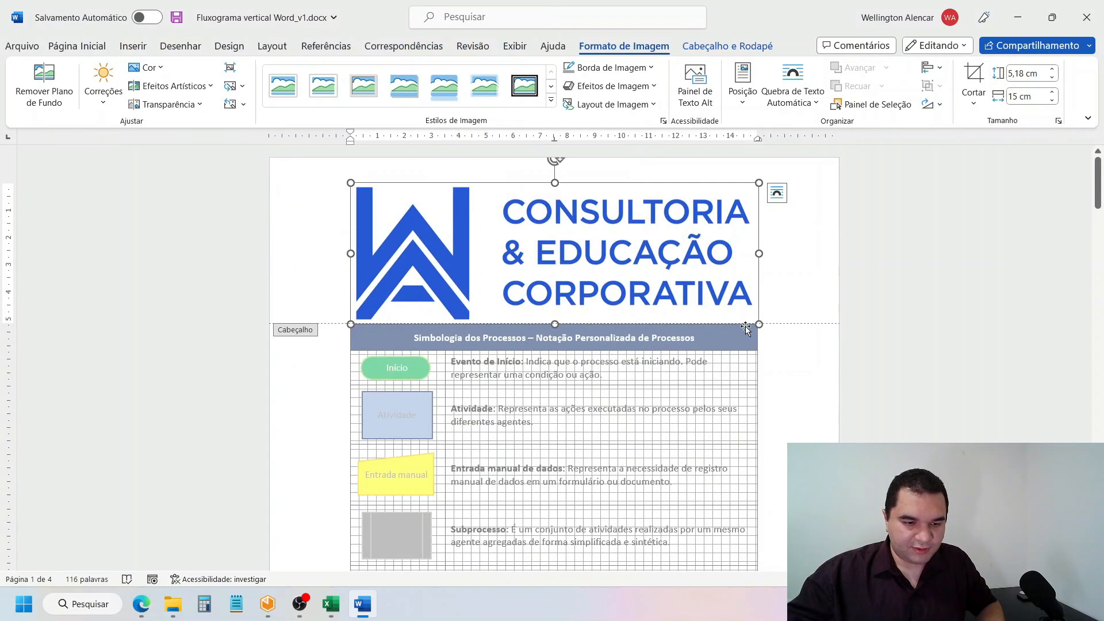
- Resize the horizontal logo to about 1,23 cm high by 3,56 cm wide and leave the page header
left_click_drag(759, 323, 448, 217)
left_click_drag(375, 214, 448, 217)
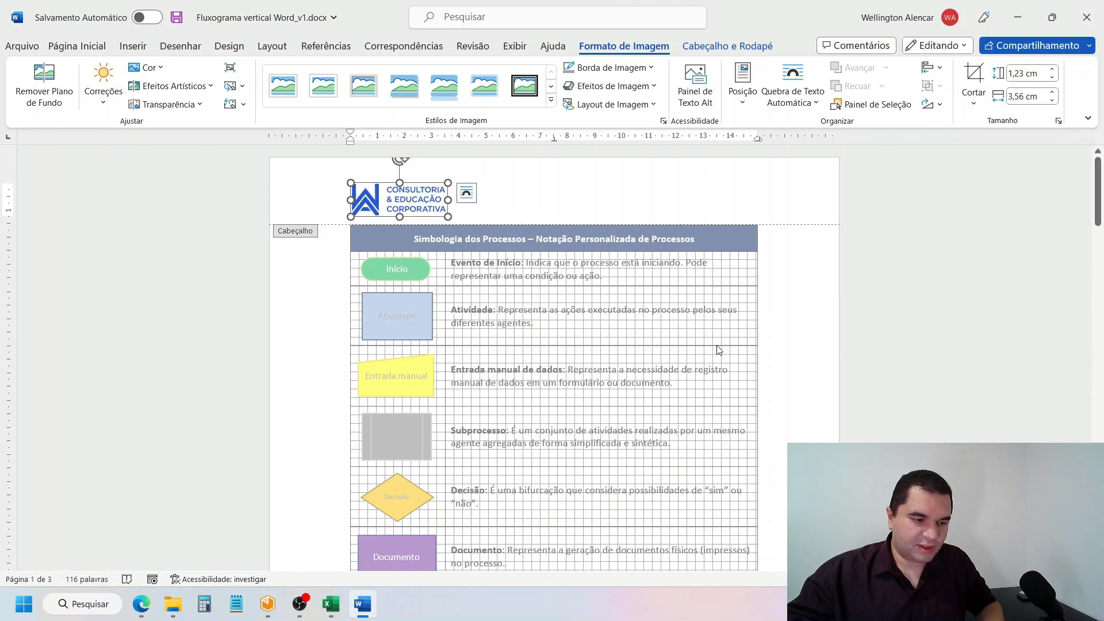
double_click(673, 281)
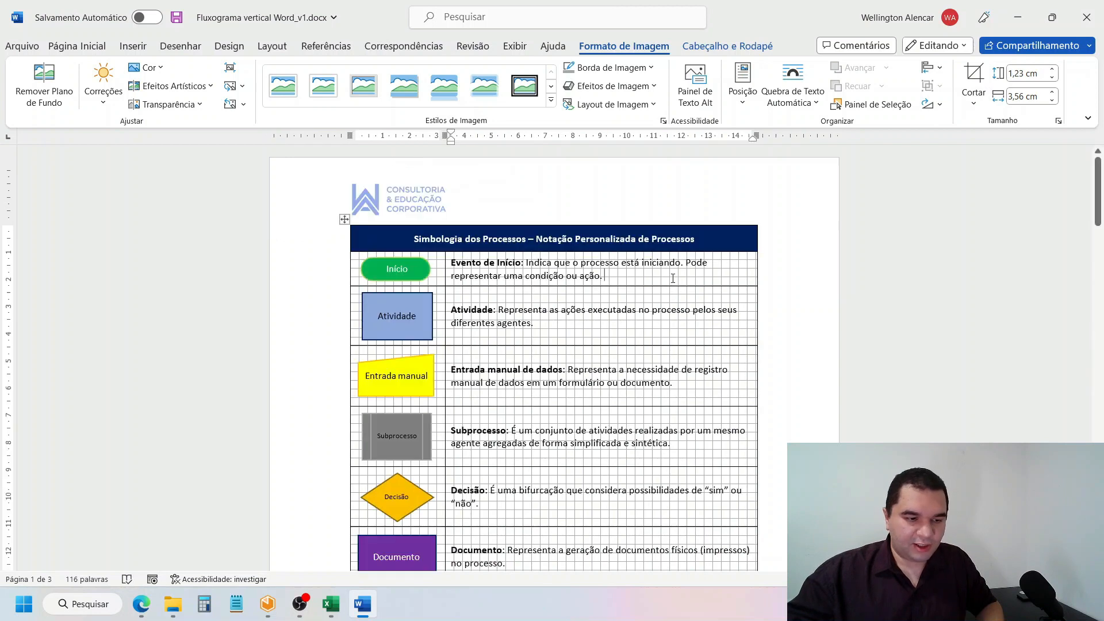
- Shift the header logo outward into the left page margin by moving its paragraph's left indent
double_click(406, 203)
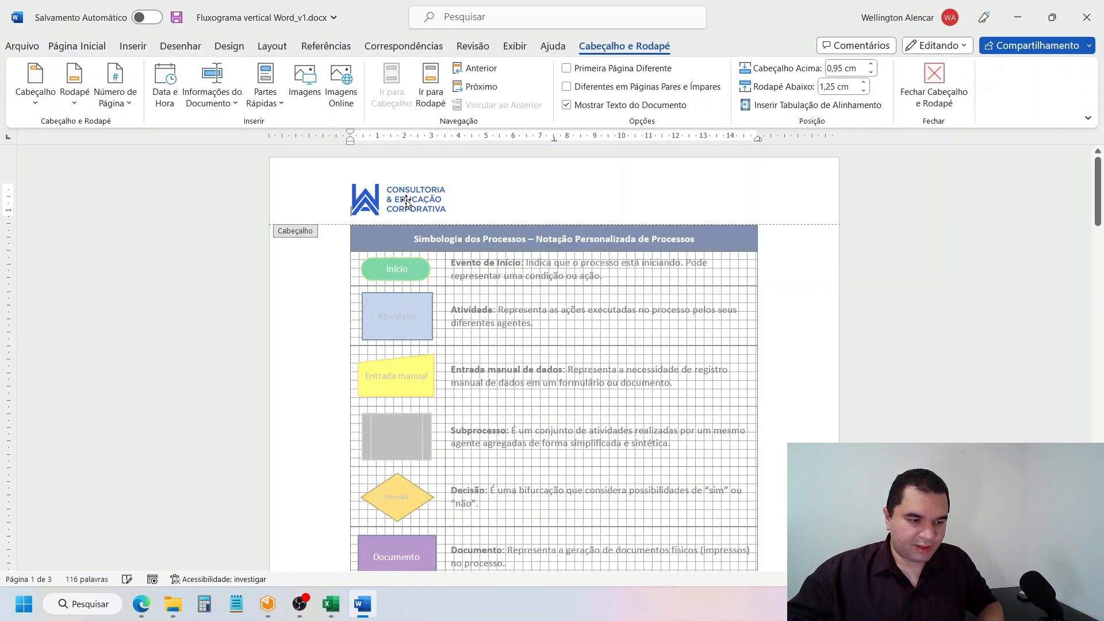
left_click(406, 203)
left_click_drag(350, 141, 312, 146)
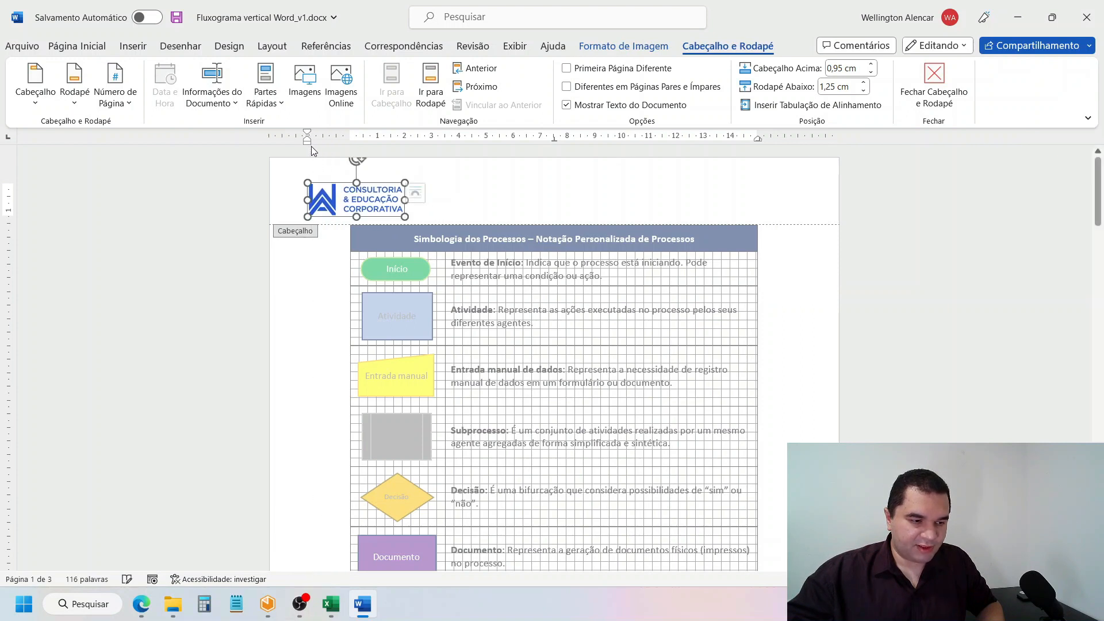
- Raise the header logo by reducing the header's distance from the page top to 0,64 cm, and check the print preview
left_click_drag(9, 183, 13, 174)
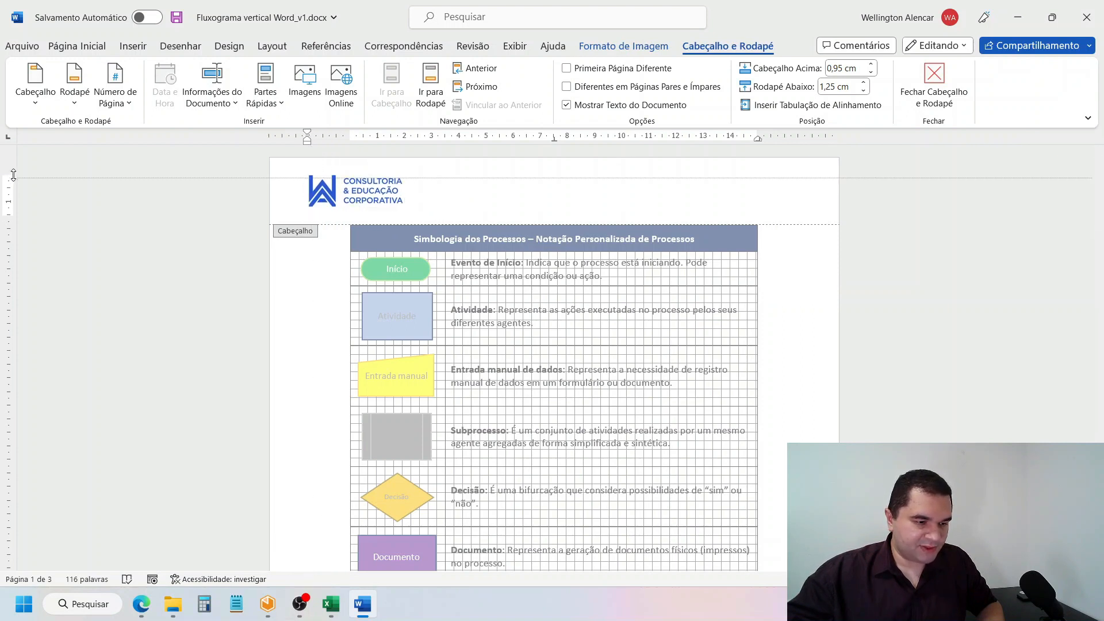
double_click(54, 213)
scroll(468, 300, "up", 3)
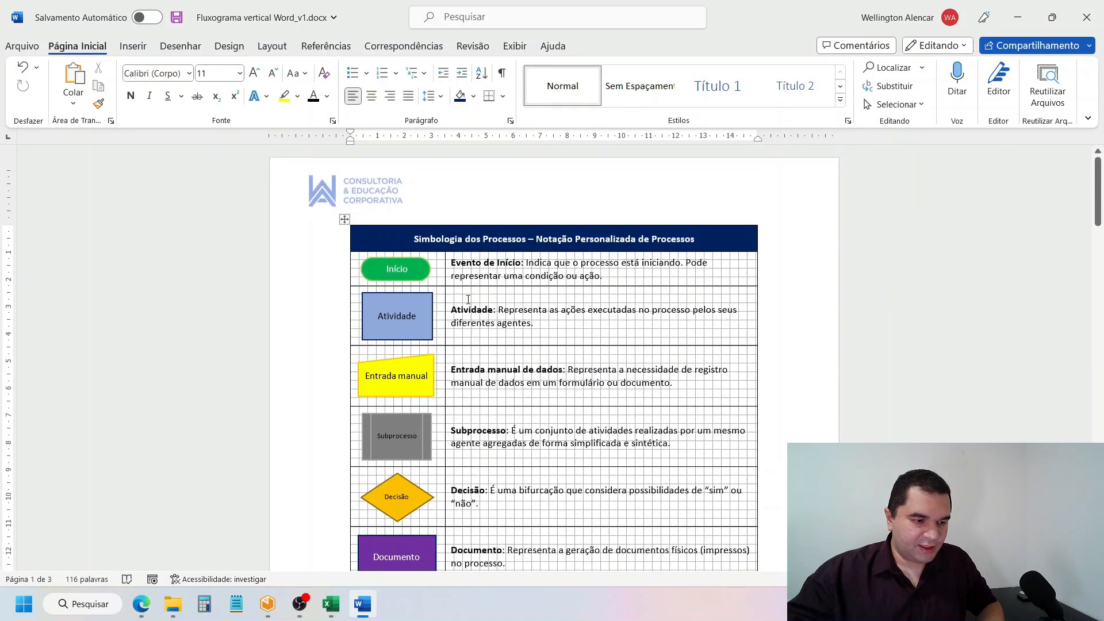
double_click(502, 323)
left_click(416, 211)
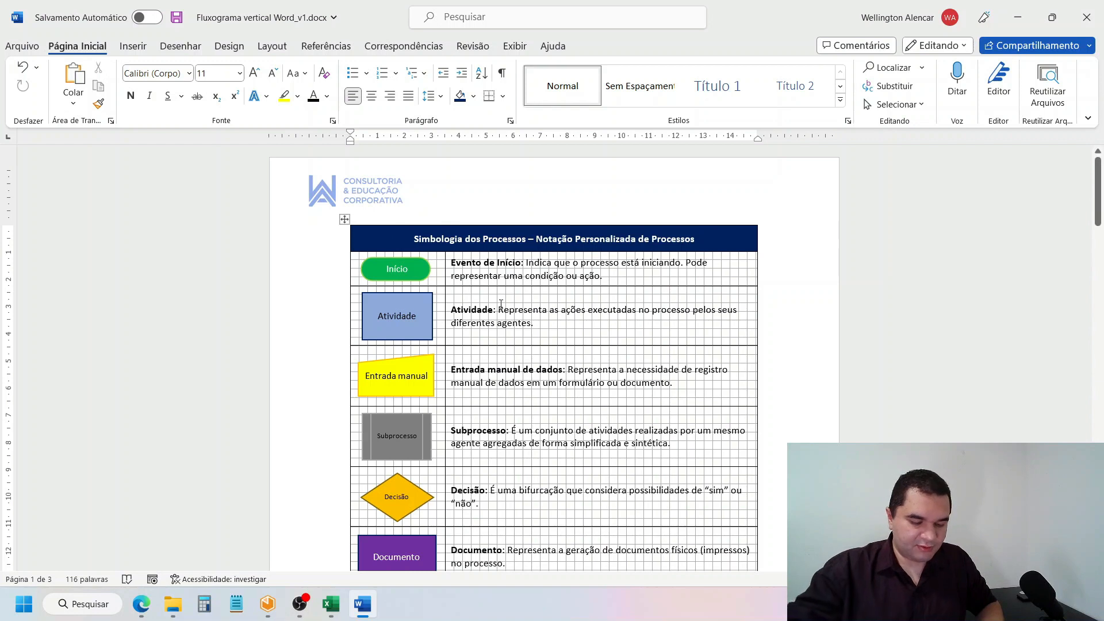
key("ctrl+p")
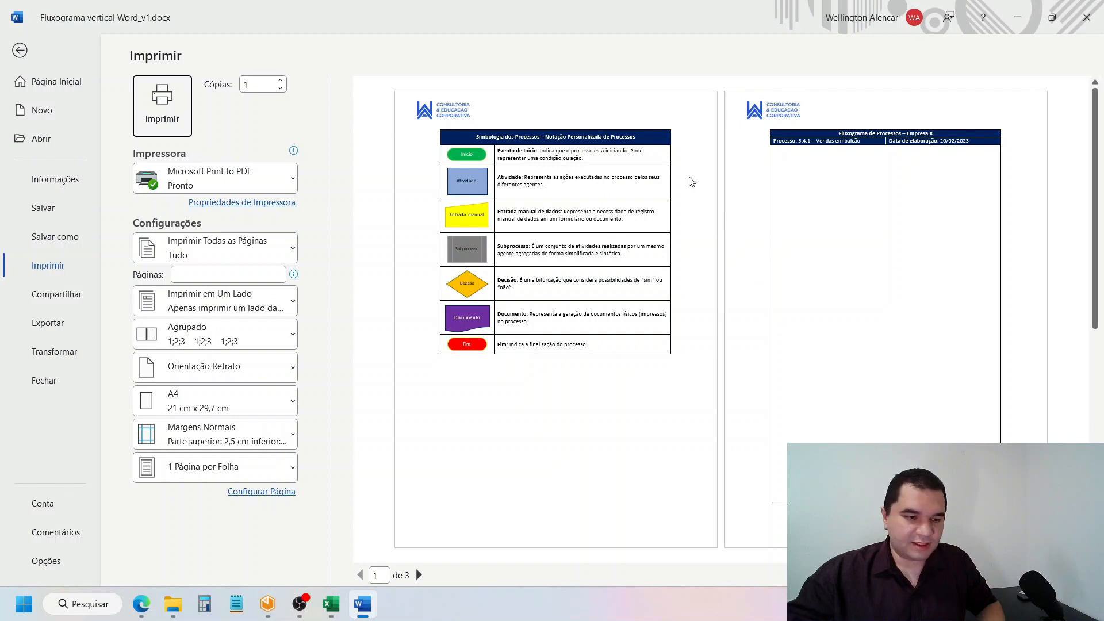
left_click(10, 50)
- Move the header logo's left indent back to the left margin, in line with the table, and check the print preview
scroll(424, 219, "up", 5)
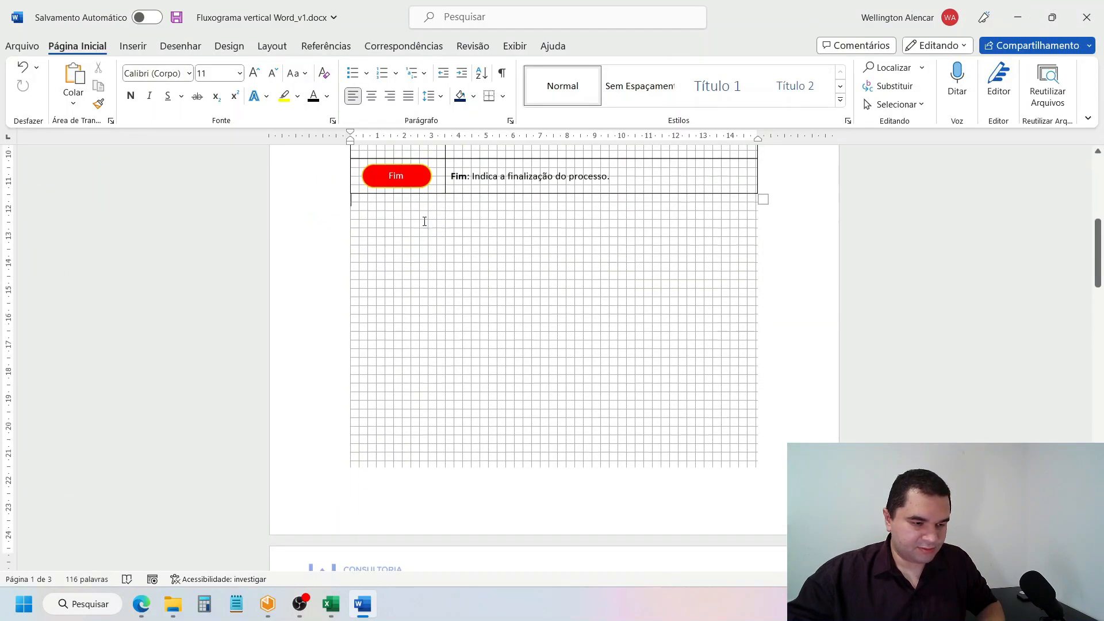
scroll(418, 208, "up", 3)
double_click(375, 197)
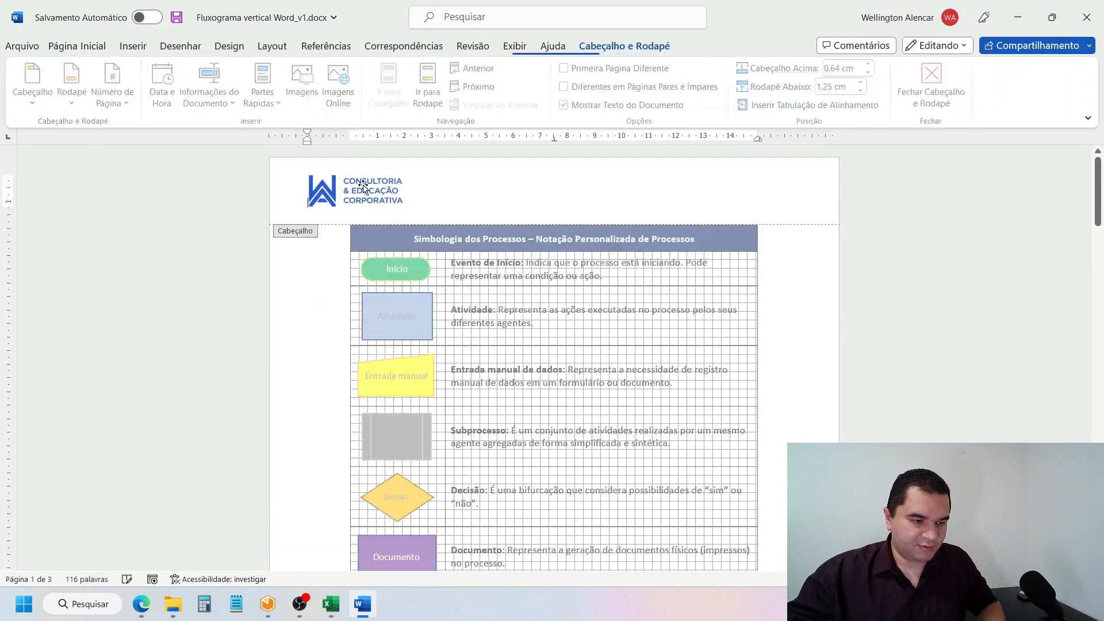
left_click_drag(307, 143, 350, 145)
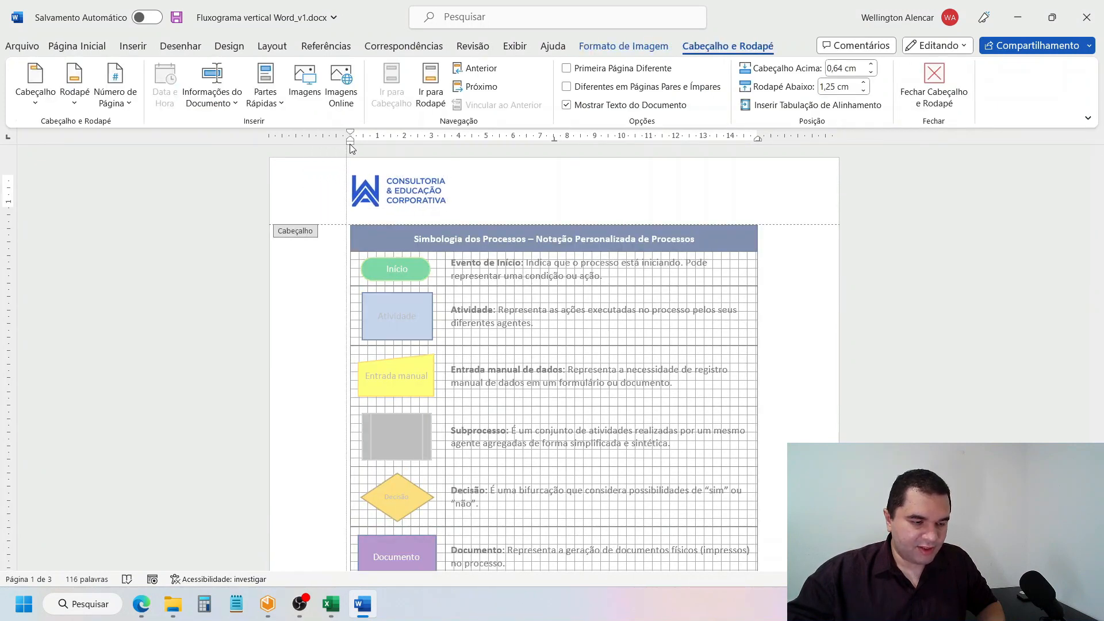
left_click(396, 193)
double_click(473, 276)
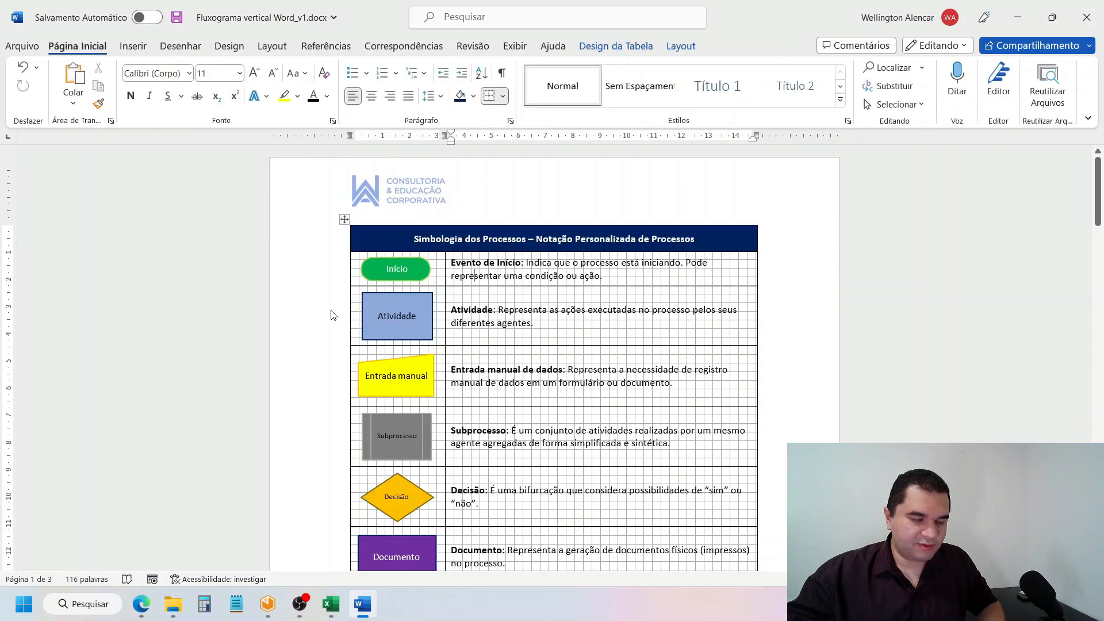
key("ctrl+p")
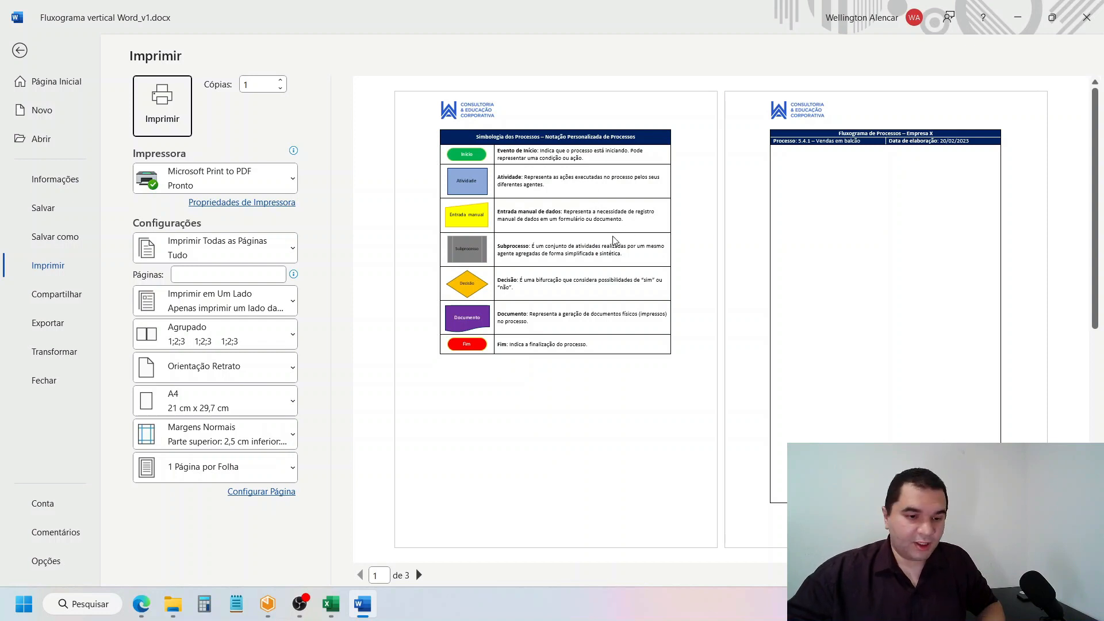
left_click(20, 51)
- Return to the empty flowchart area on page 2 and save the document
scroll(478, 254, "down", 15)
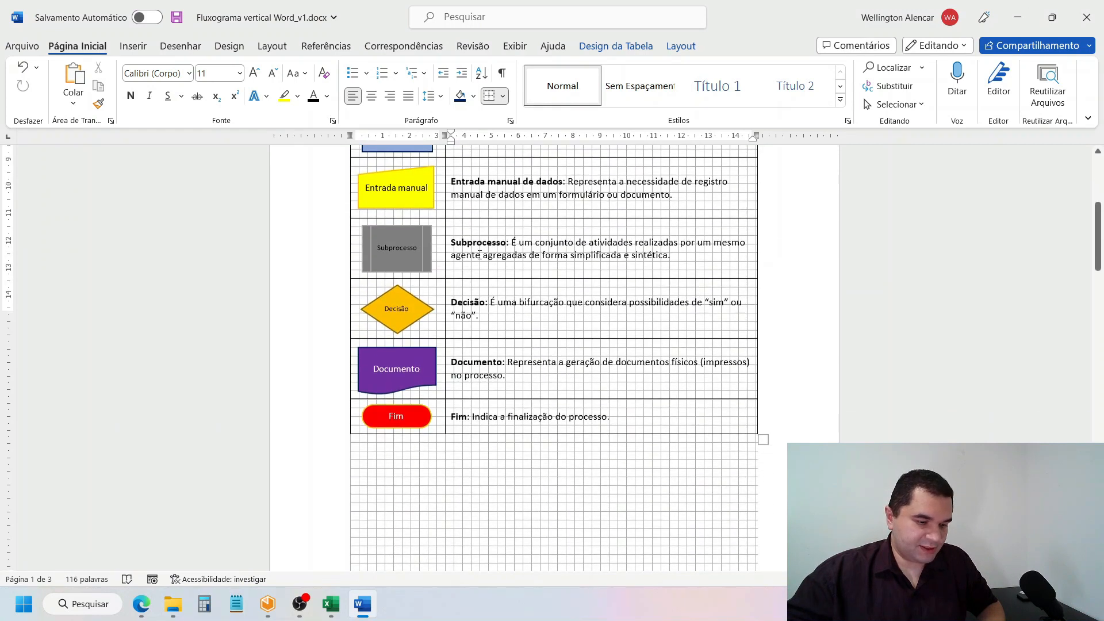
scroll(517, 299, "up", 2)
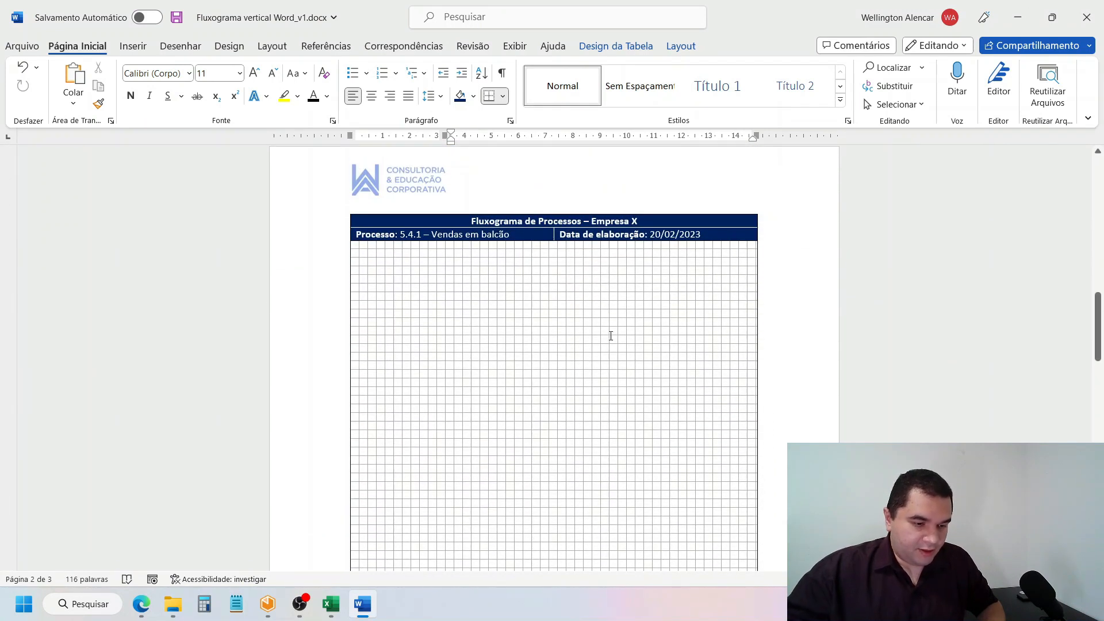
left_click(612, 335)
left_click(177, 17)
- Copy the green Início shape from the symbols table to the upper middle of the flowchart area on page 2
scroll(590, 404, "up", 1)
scroll(591, 404, "up", 10)
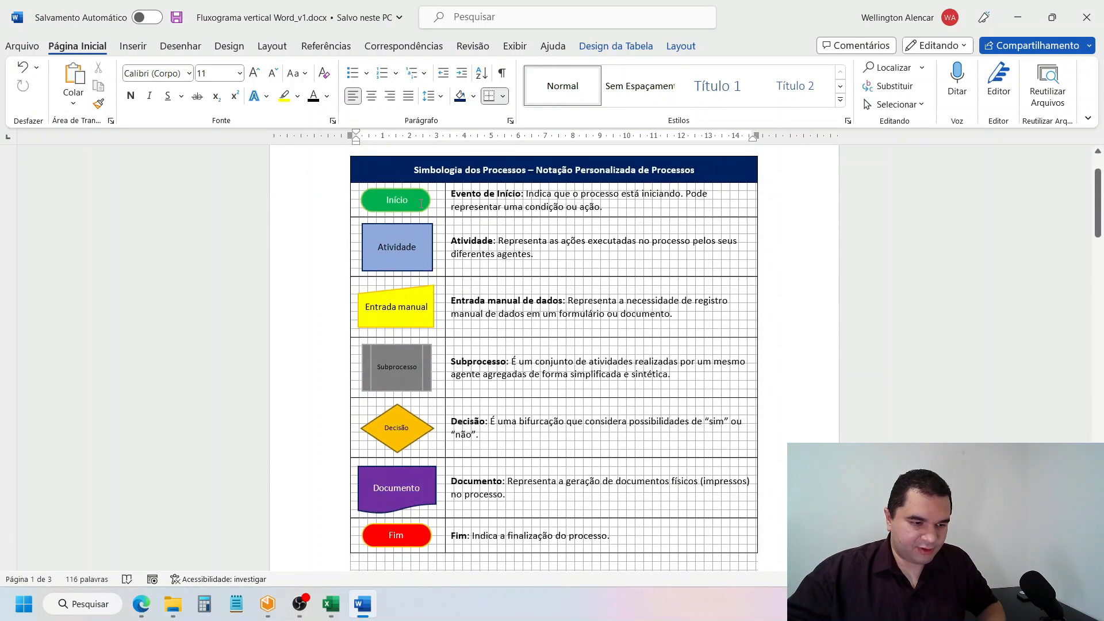
left_click(432, 198)
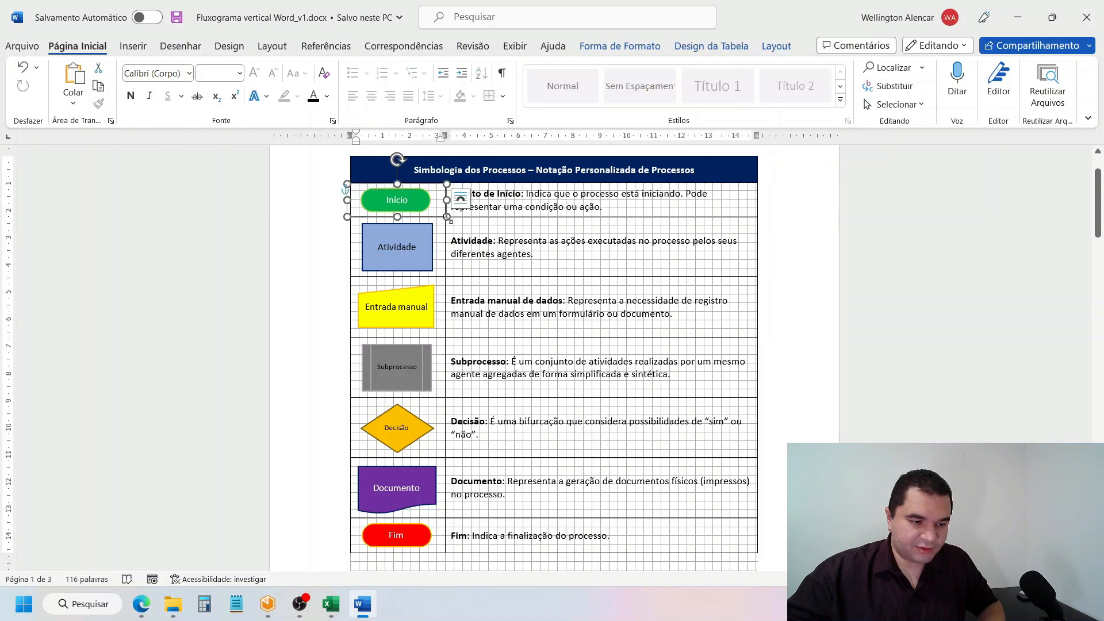
scroll(547, 262, "down", 15)
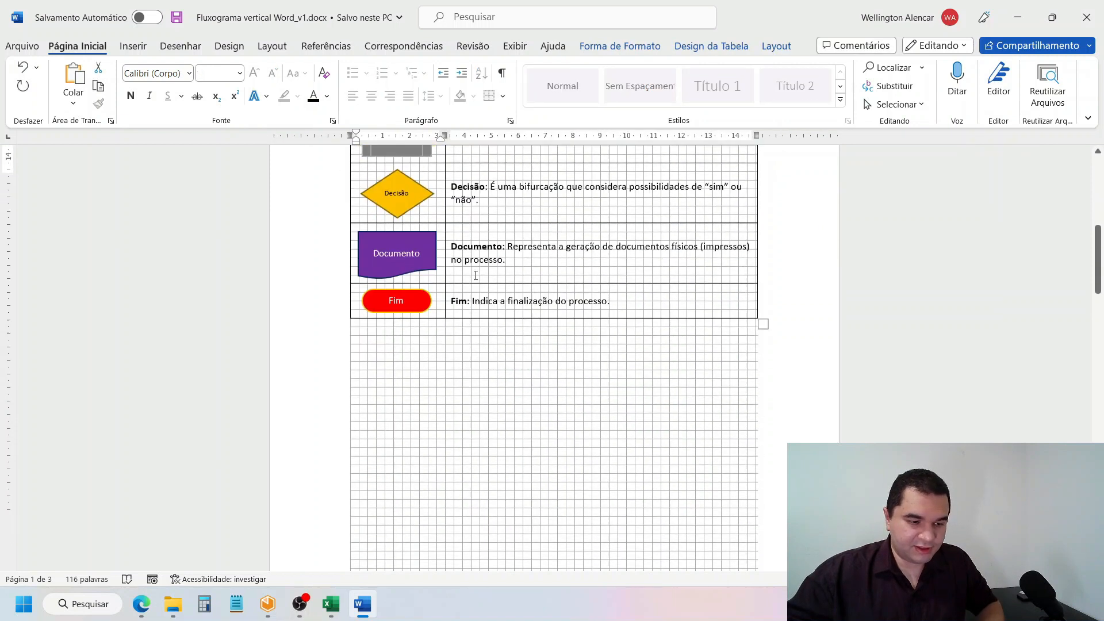
left_click(479, 235)
scroll(503, 239, "up", 3)
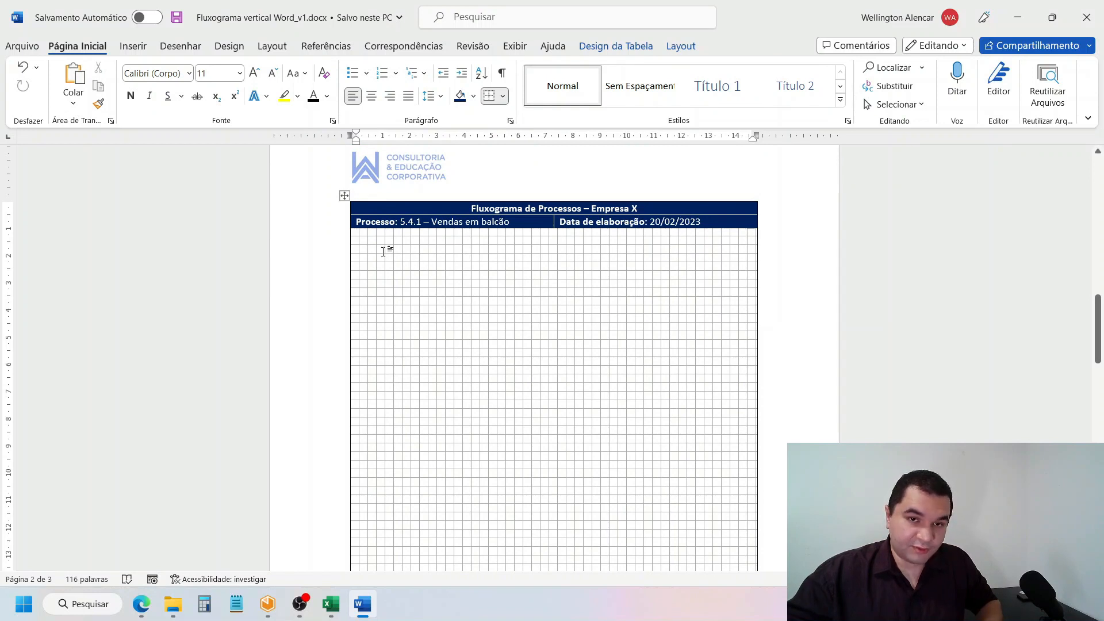
key("ctrl+v")
left_click_drag(429, 259, 579, 265)
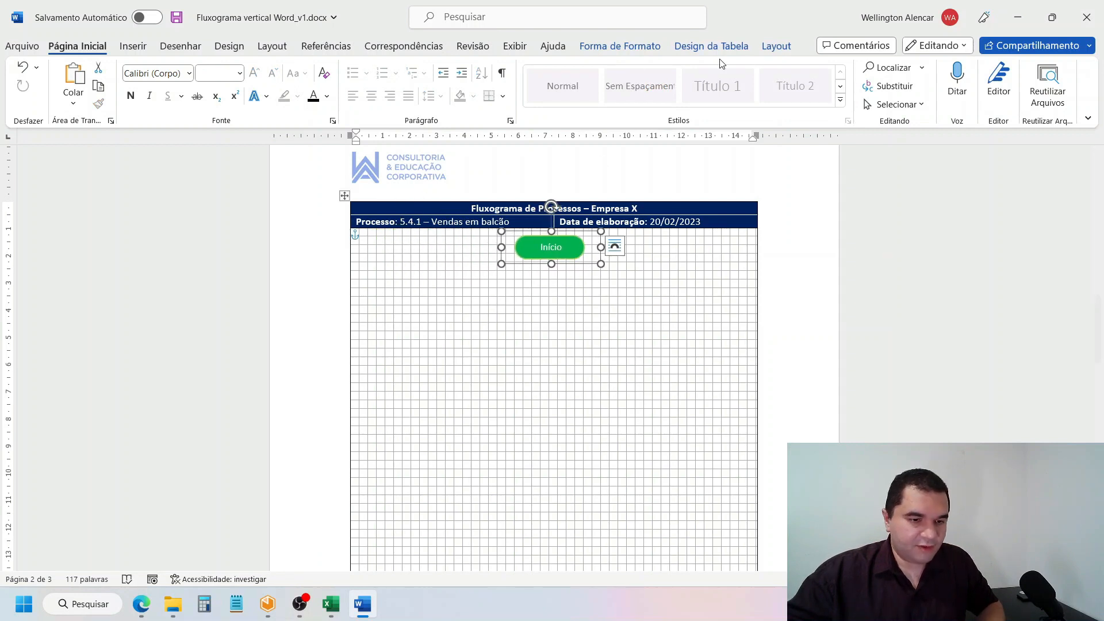
- Center the copied Início shape horizontally between the page margins
left_click(625, 50)
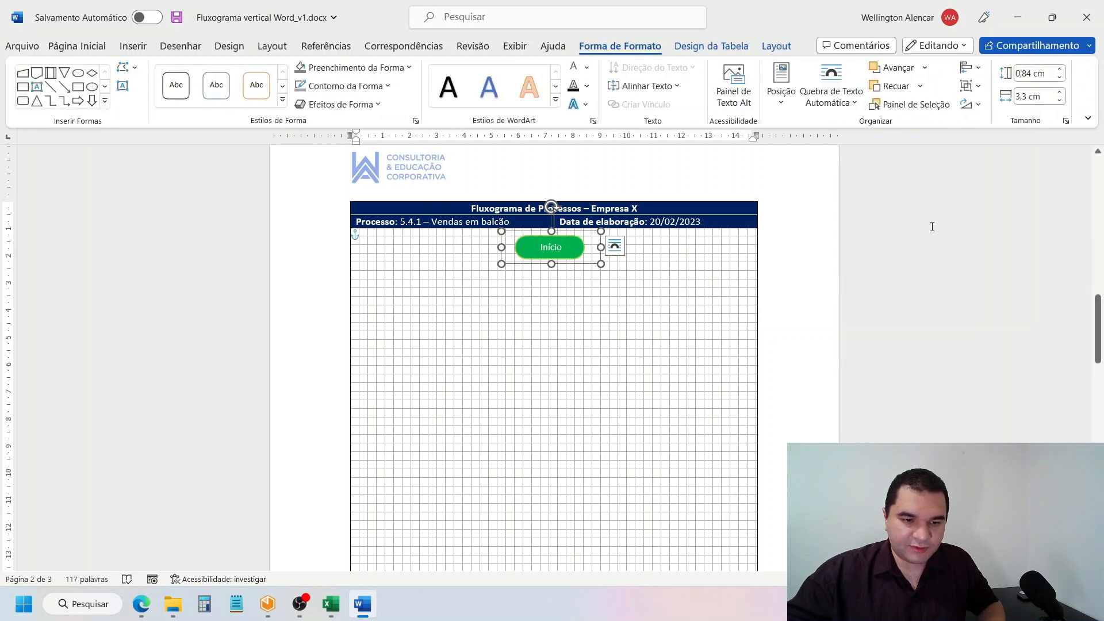
left_click(978, 70)
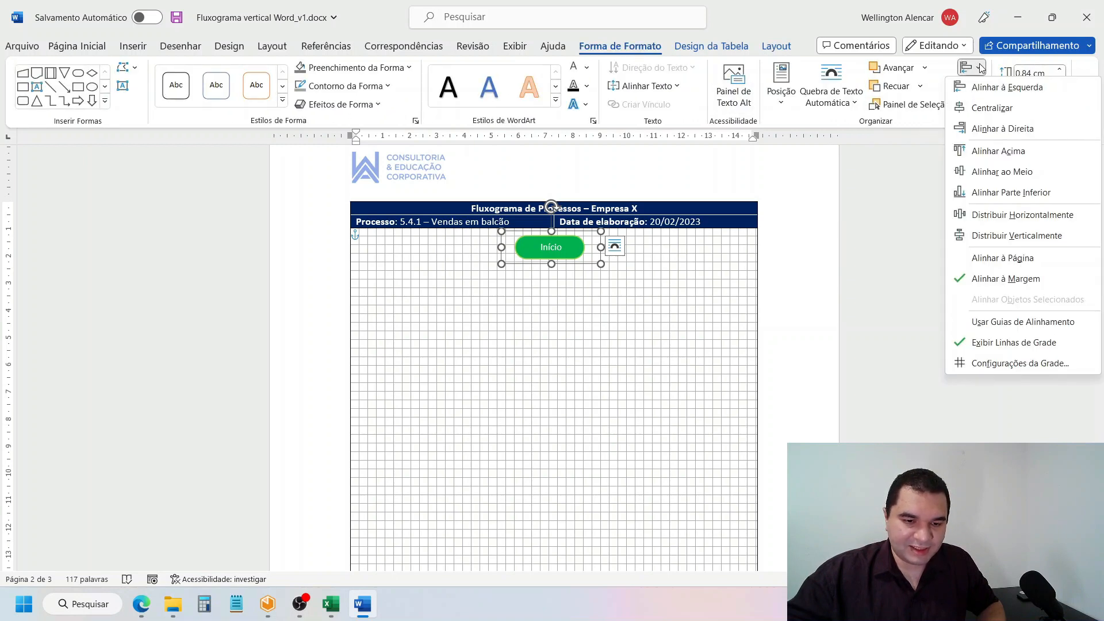
left_click(980, 108)
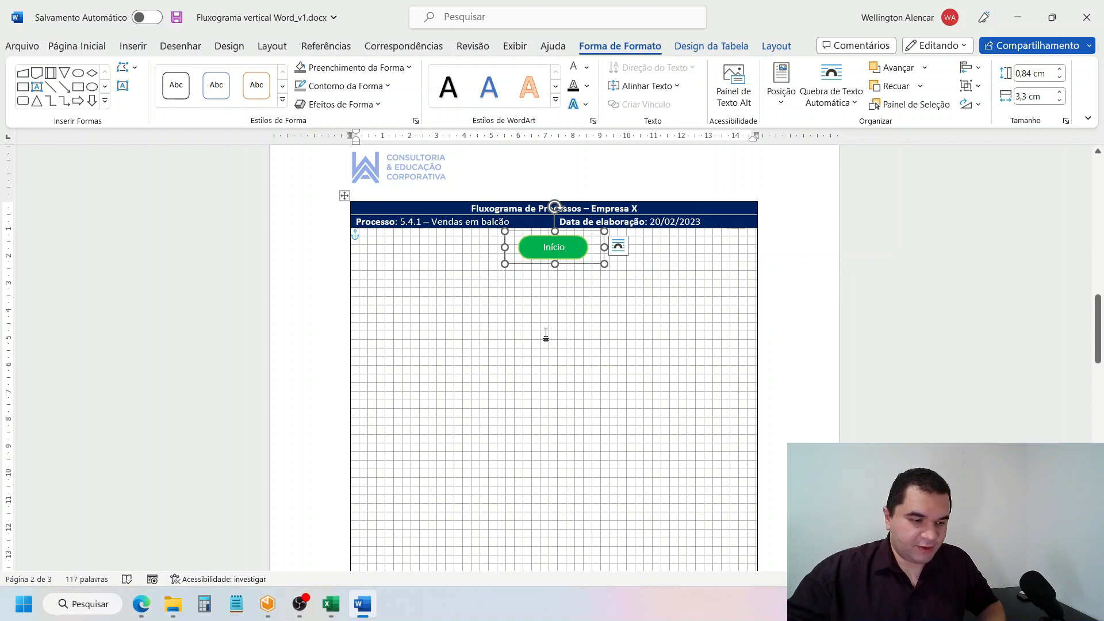
left_click(616, 308)
- Copy the blue Atividade shape from the symbols table and place it below the Início shape in the flowchart
scroll(592, 334, "up", 1)
scroll(591, 335, "up", 15)
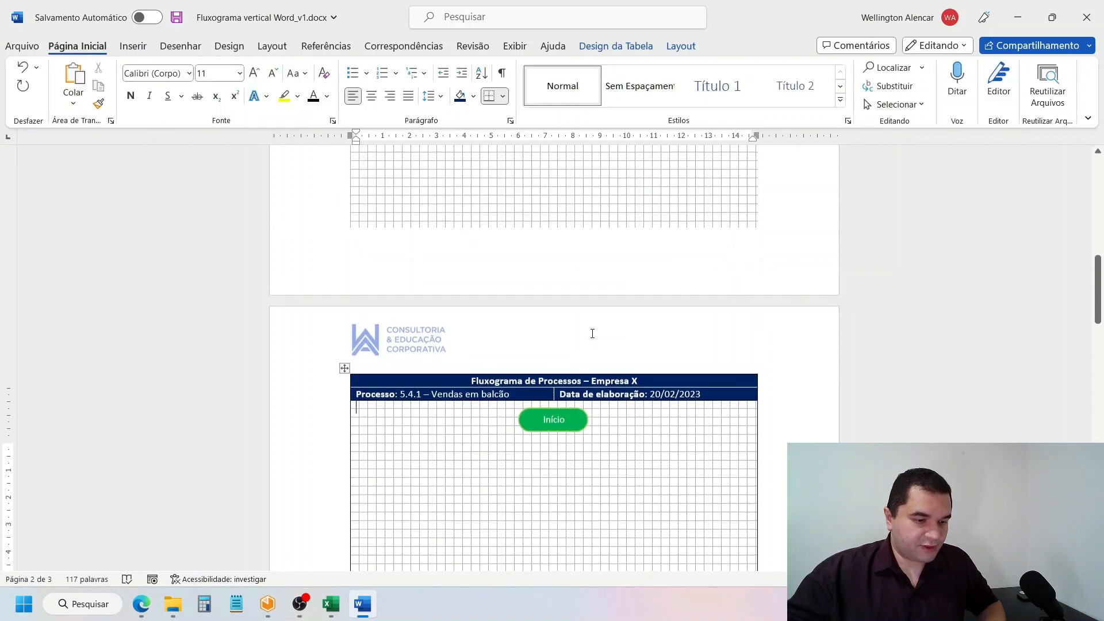
left_click(436, 261)
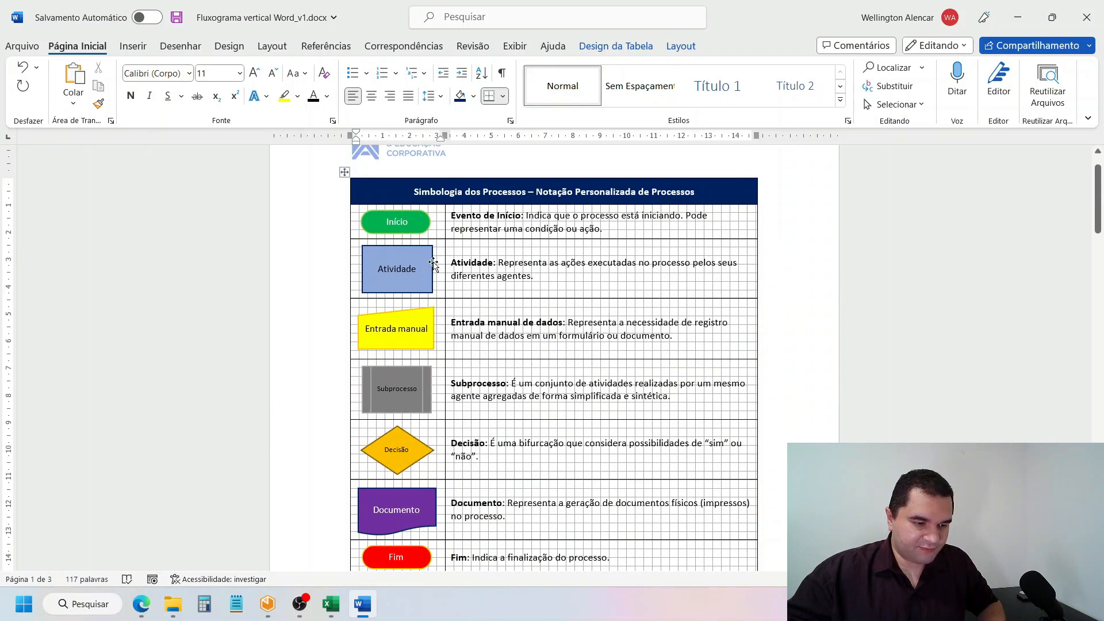
left_click(434, 265)
scroll(575, 317, "down", 15)
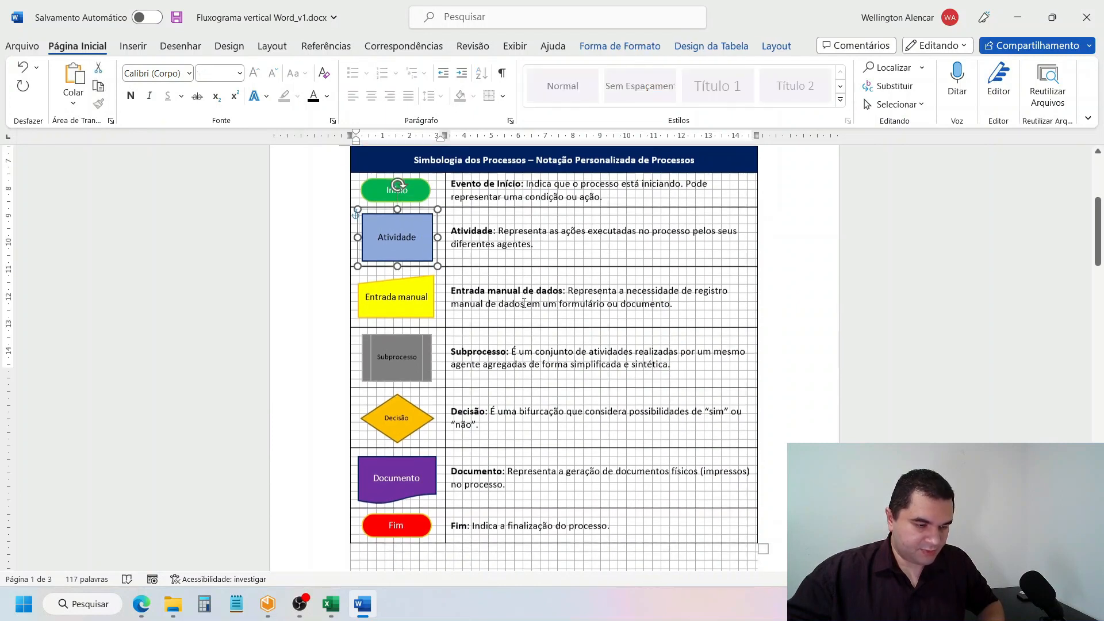
left_click(625, 319)
scroll(632, 327, "up", 2)
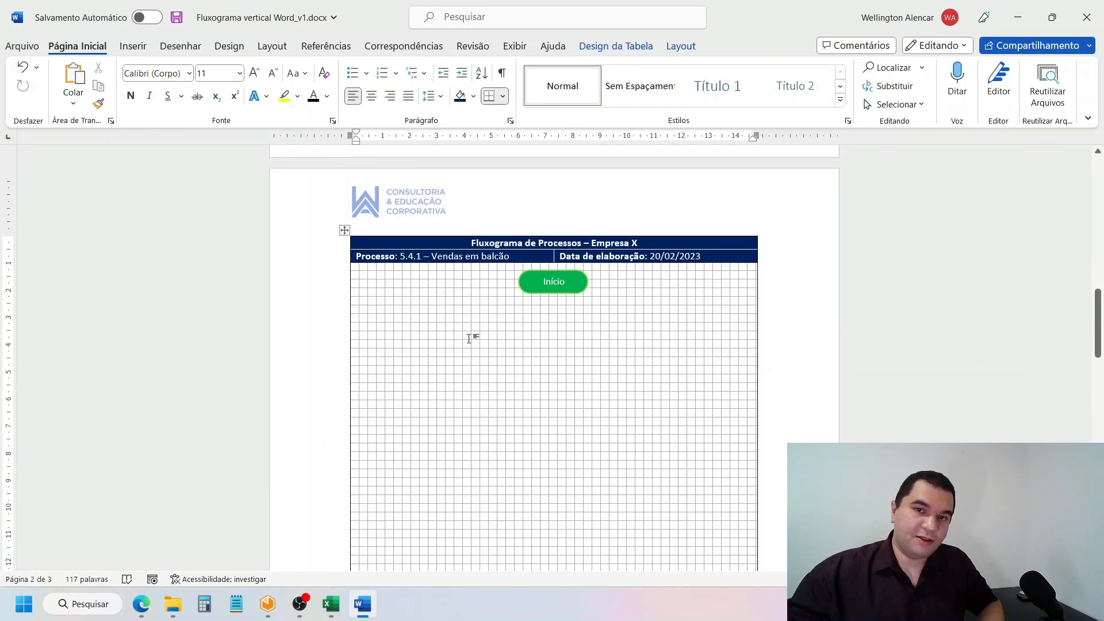
key("ctrl+v")
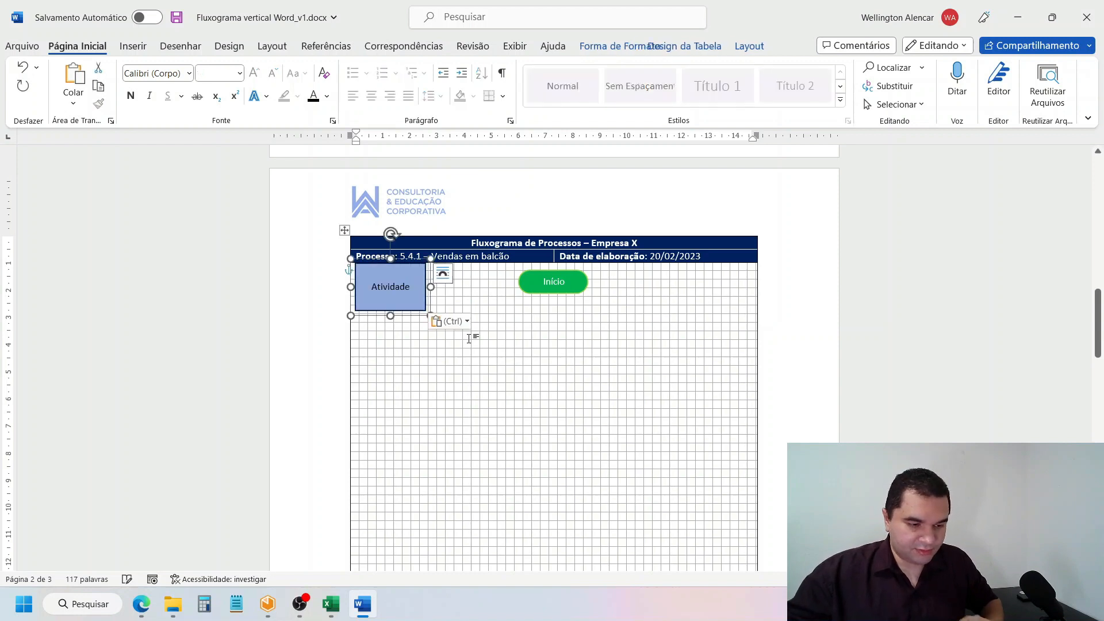
left_click_drag(401, 319, 566, 368)
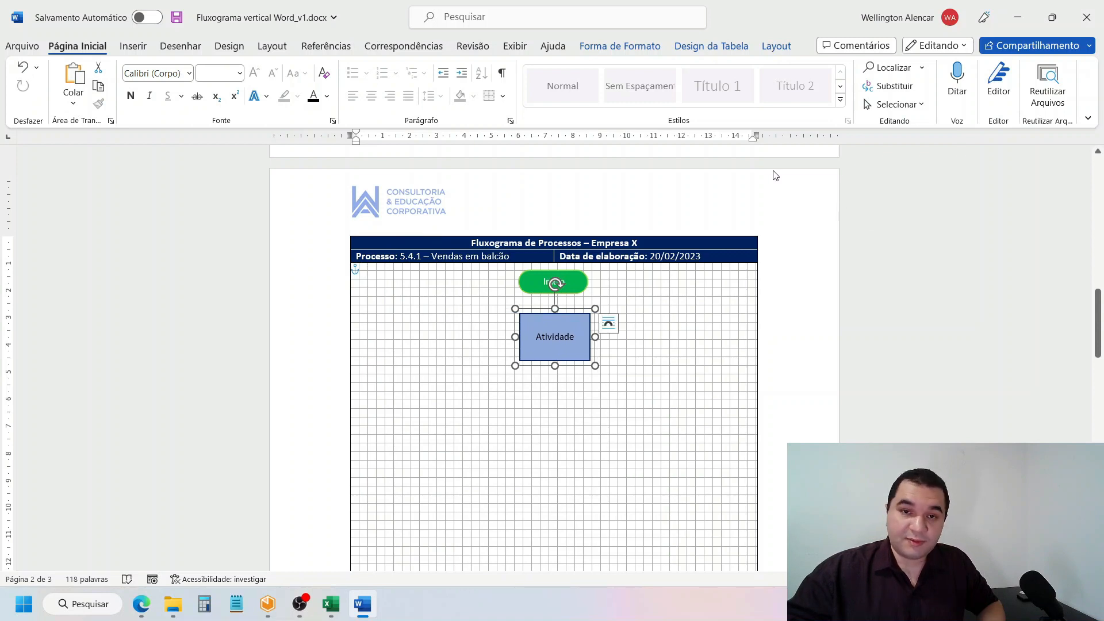
- Center the copied Atividade shape horizontally between the page margins
left_click(635, 46)
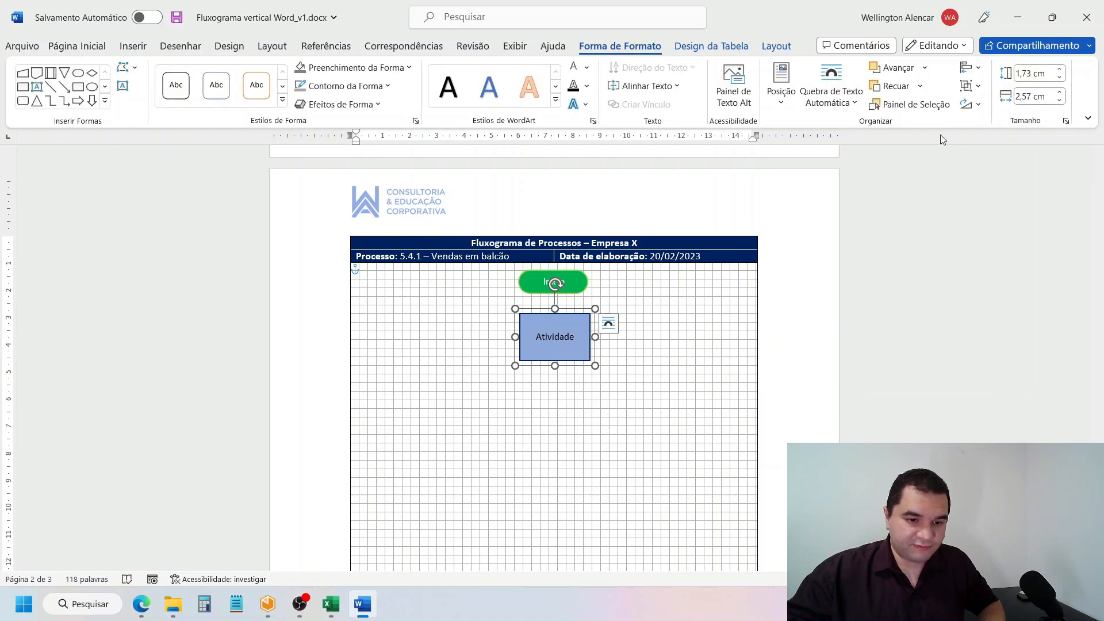
left_click(972, 68)
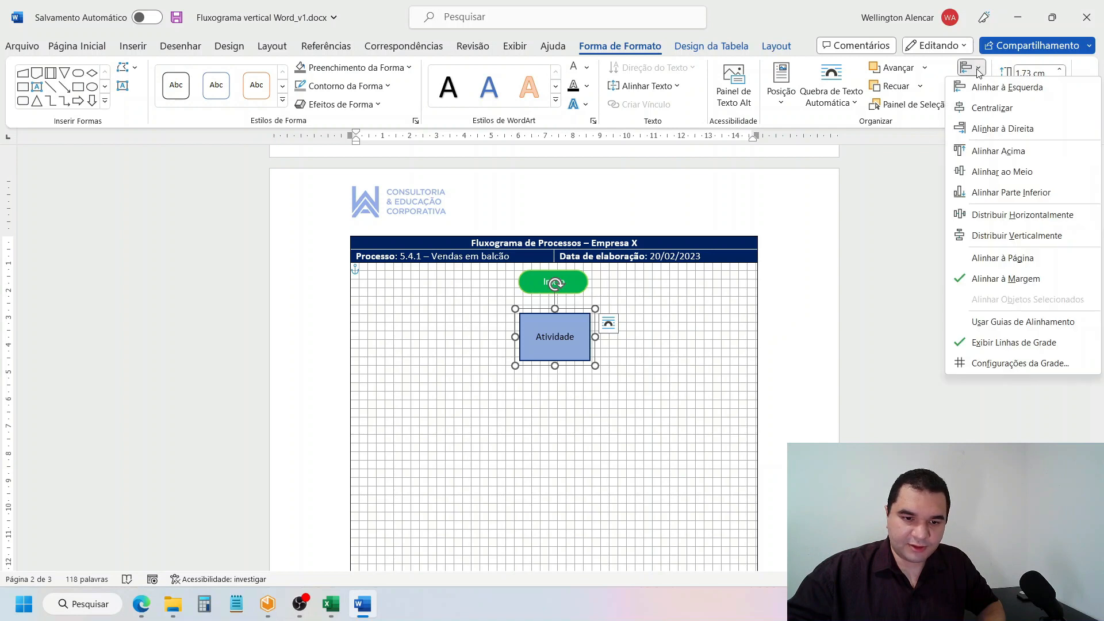
left_click(987, 107)
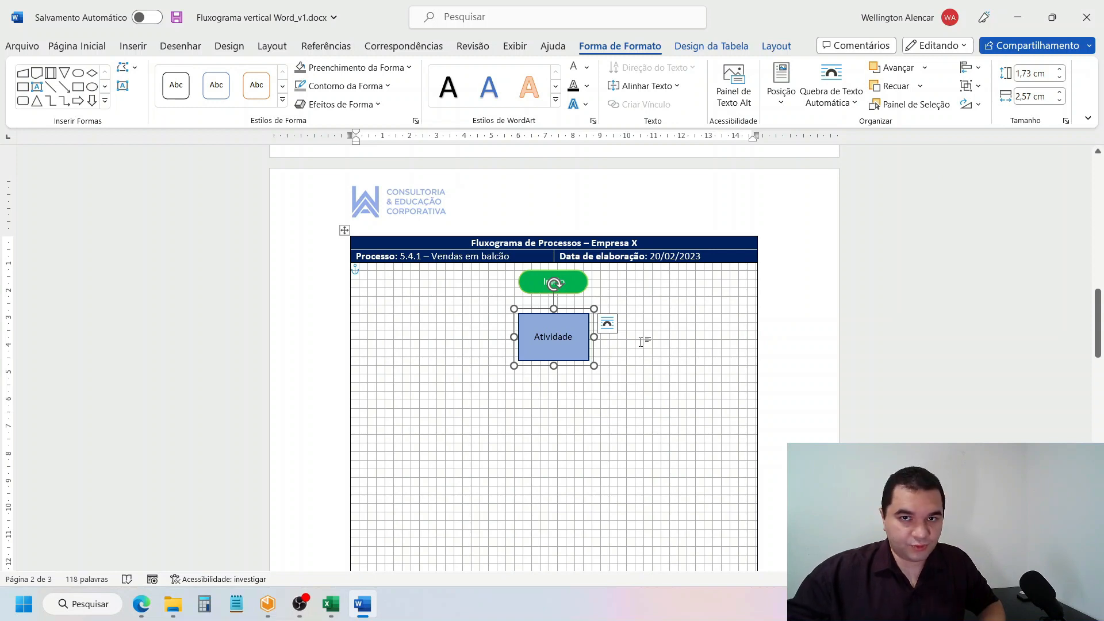
- Replace the text of the activity box below Início with "Recepcionar cliente na loja"
left_click(561, 340)
key("ctrl+a")
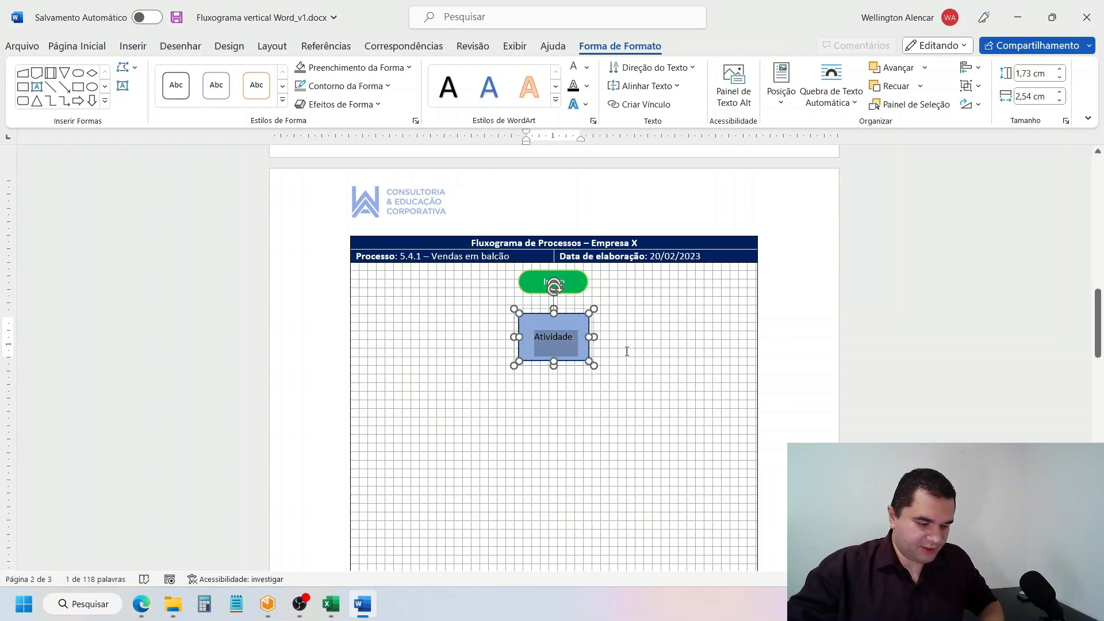
type("Recepcionar cl")
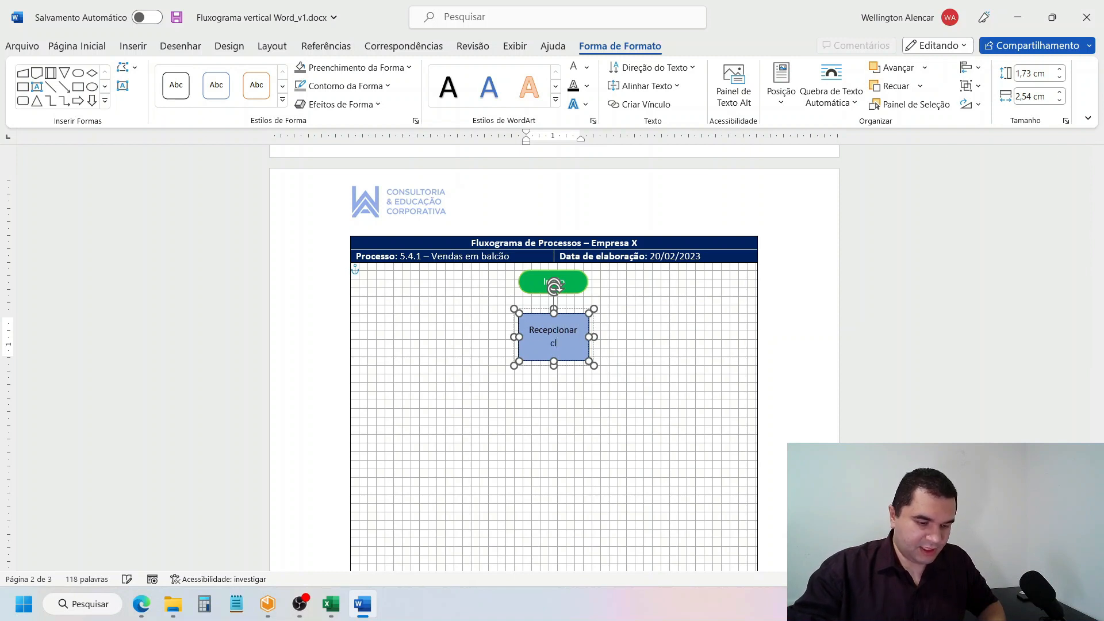
type("iente na loja")
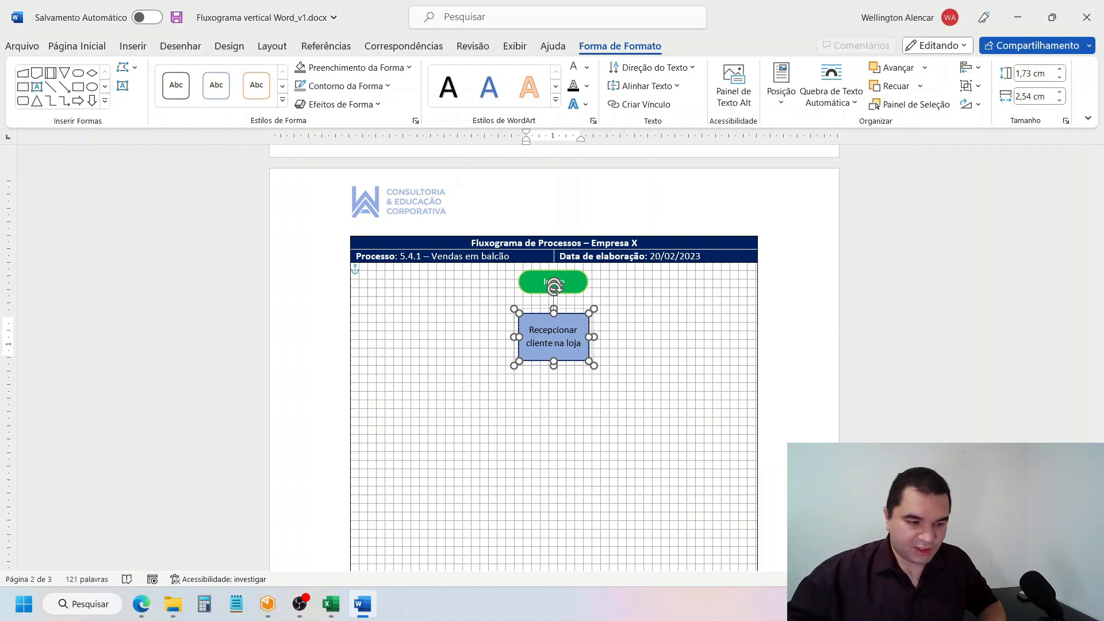
left_click(488, 257)
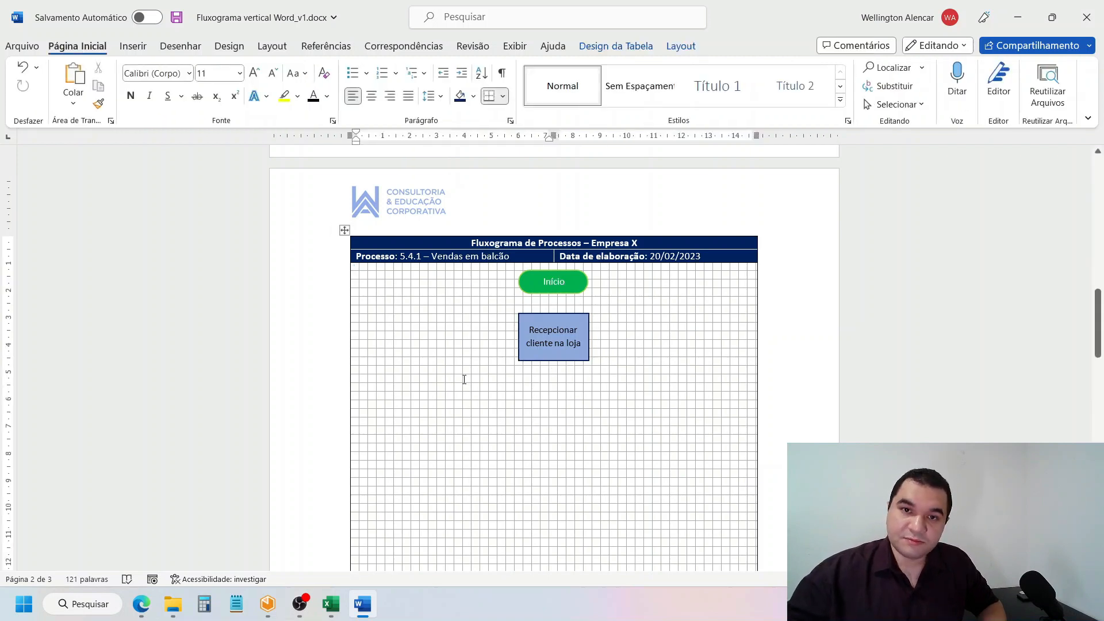
left_click(630, 382)
- Duplicate the "Recepcionar cliente na loja" activity box and place the copy directly below it in the flowchart
scroll(563, 394, "down", 2)
left_click(587, 291)
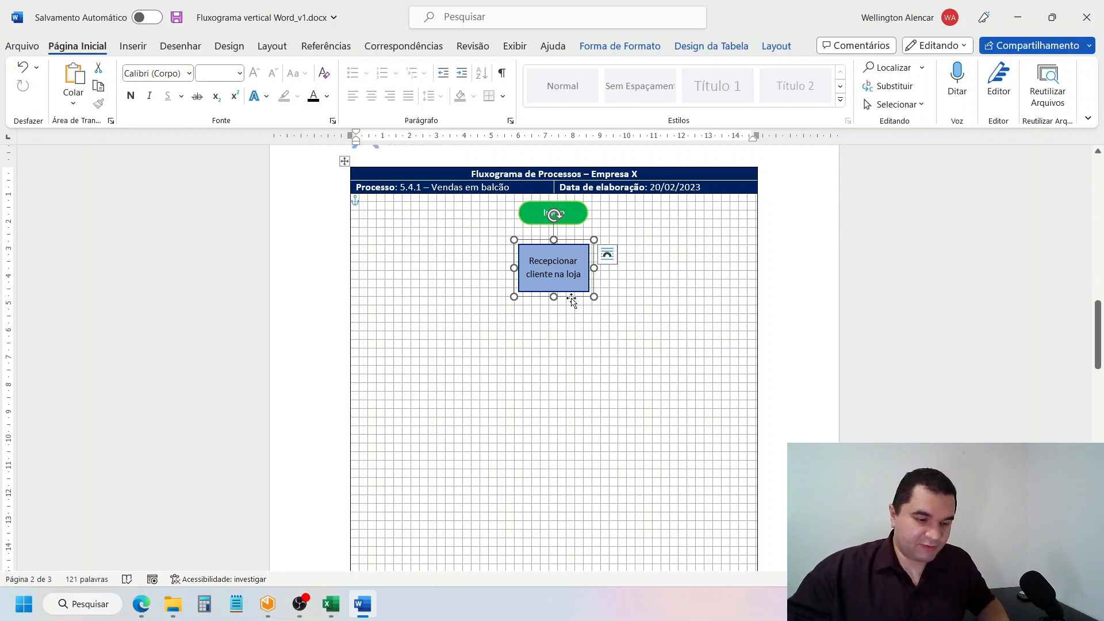
left_click_drag(572, 298, 569, 367)
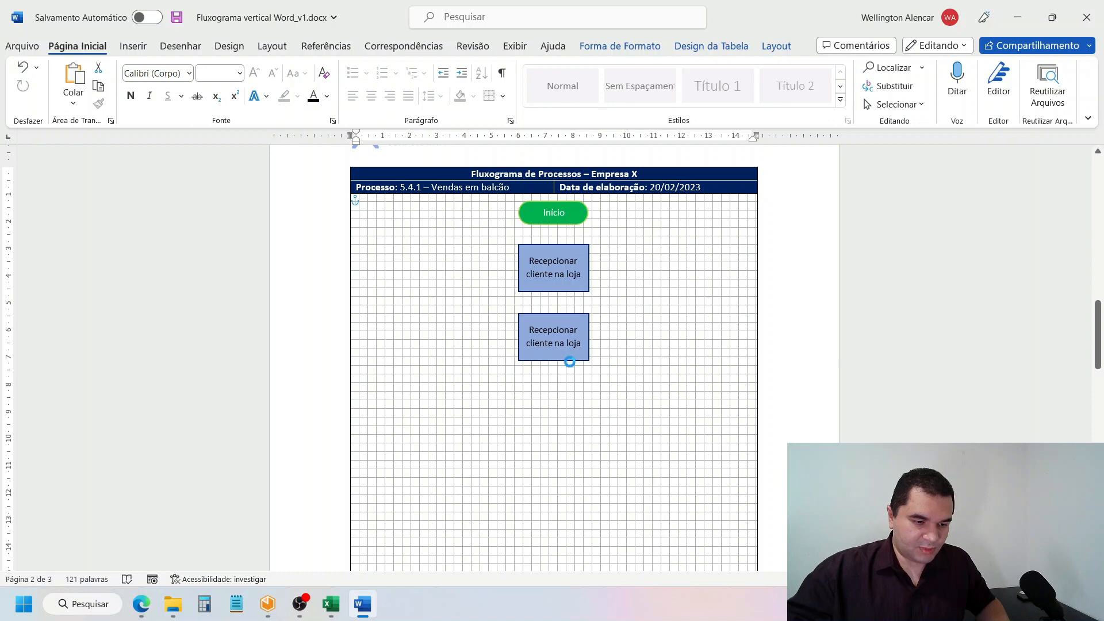
- Replace the text of the second activity box with "Ouvir solicitação do cliente"
left_click(529, 330)
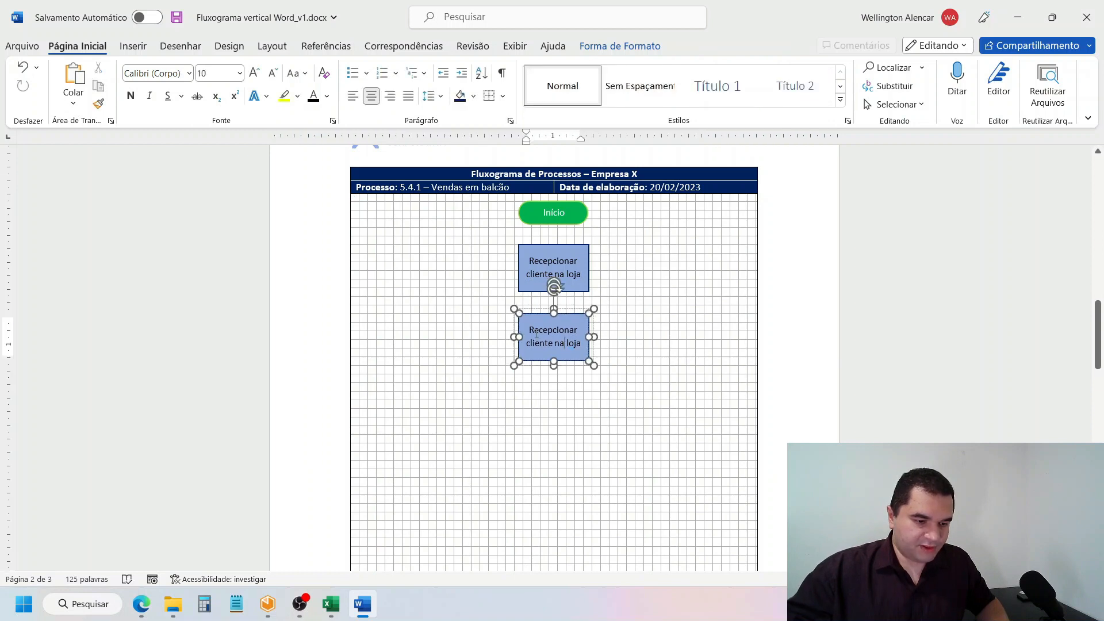
left_click_drag(530, 330, 612, 354)
type("Ouvir")
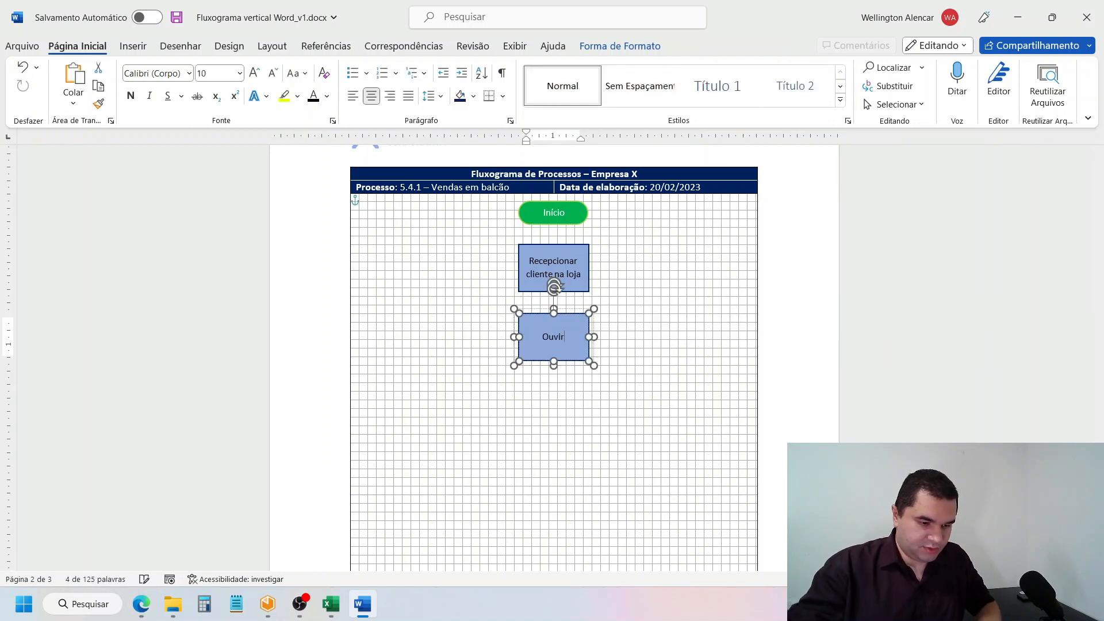
type(" solicitaçã")
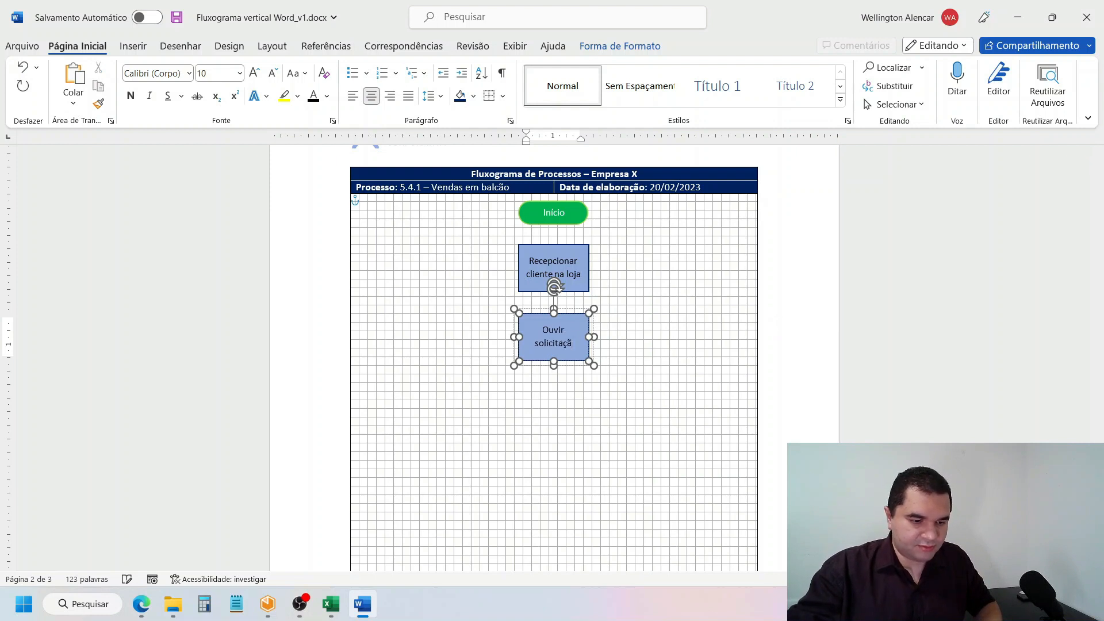
type("o do cliente")
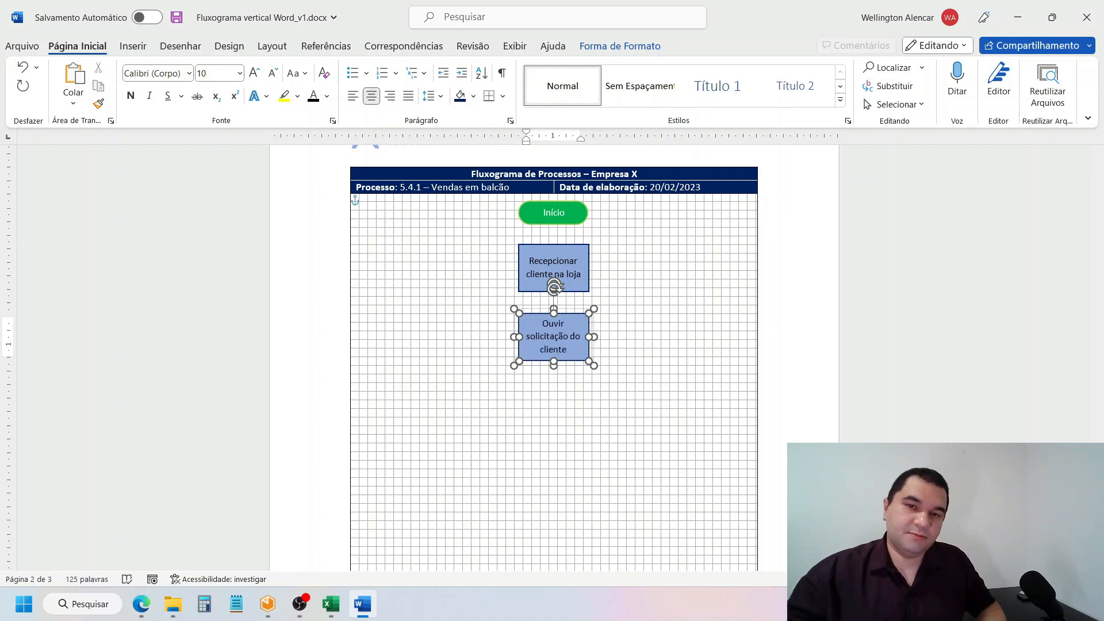
left_click(665, 377)
- Duplicate the "Ouvir solicitação do cliente" activity box and place the copy directly below it
scroll(658, 380, "down", 2)
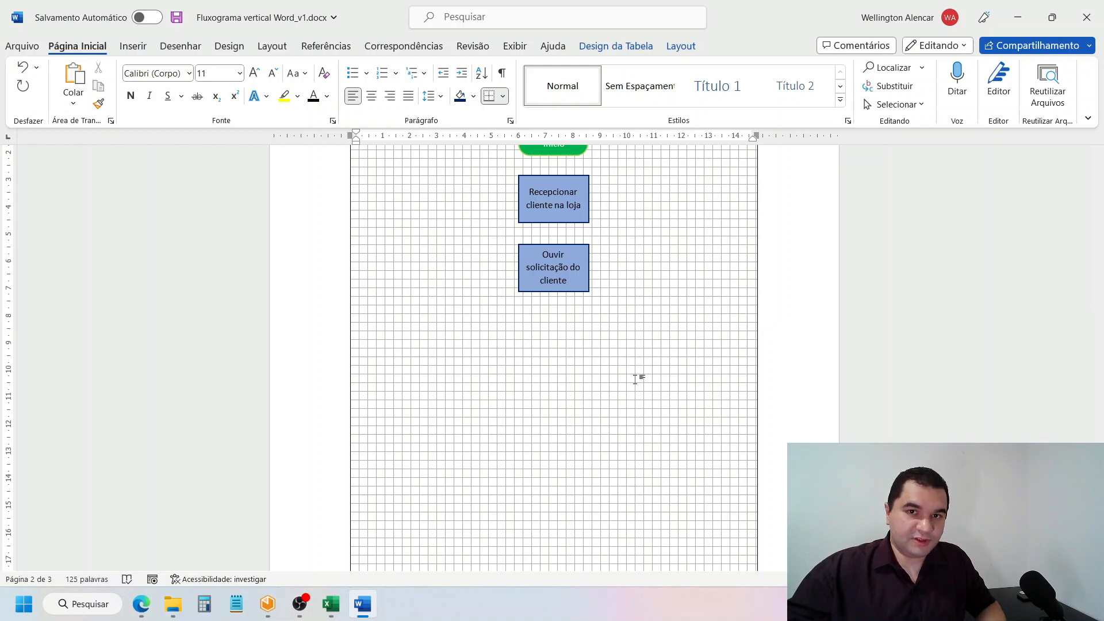
left_click(583, 290)
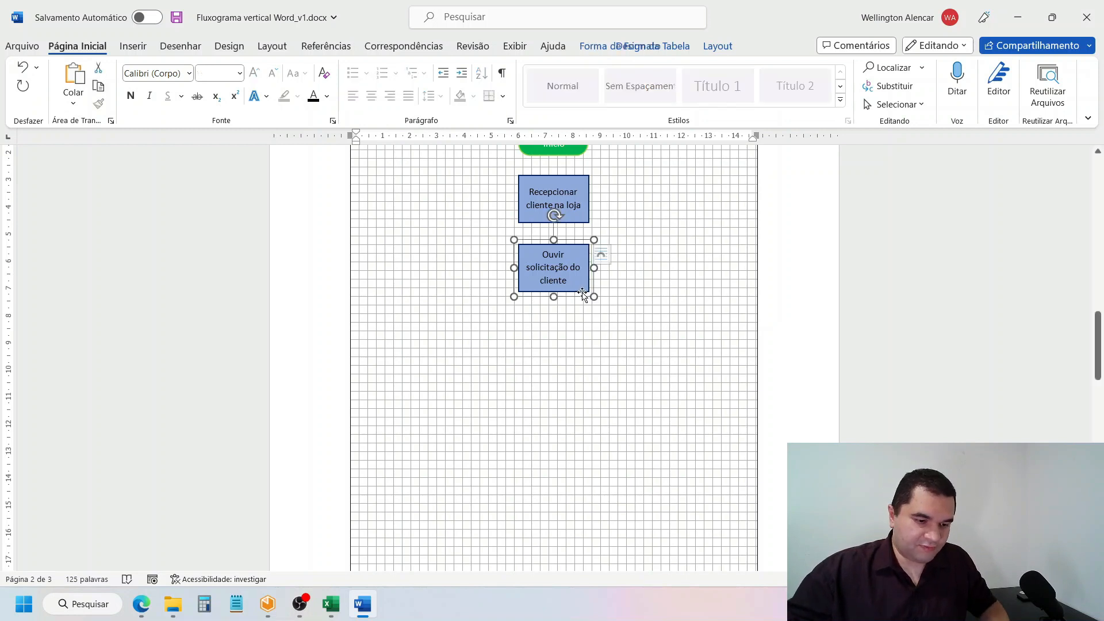
left_click_drag(574, 292, 559, 352, "ctrl")
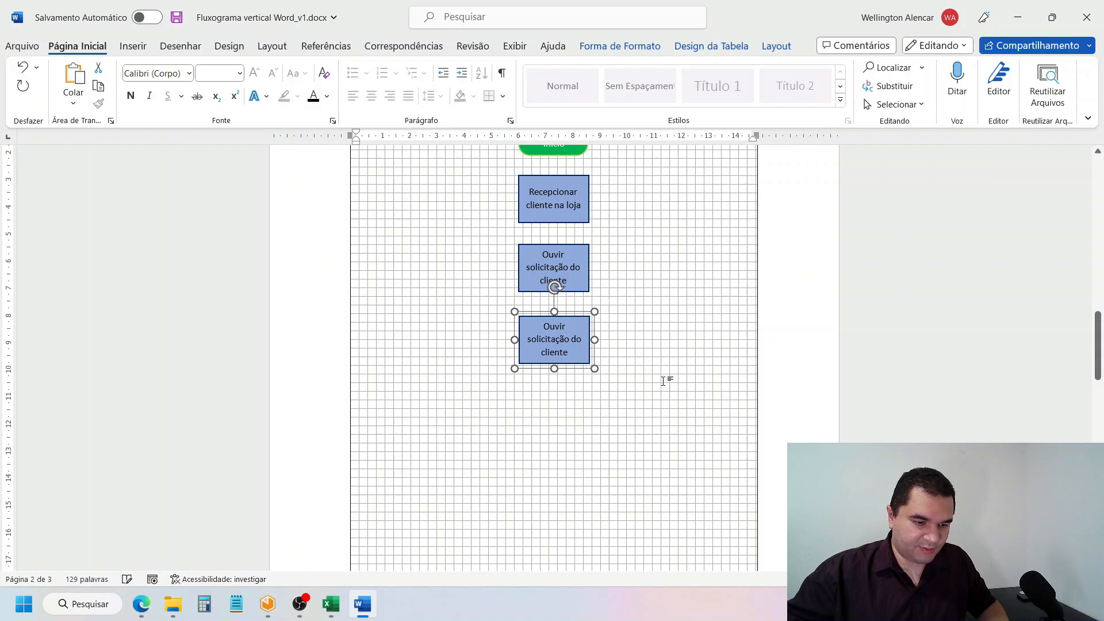
- Replace the text of the third activity box with "Consultar disponibilidade de produto"
triple_click(560, 354)
type("Cn")
key("BackSpace")
type("onsultar")
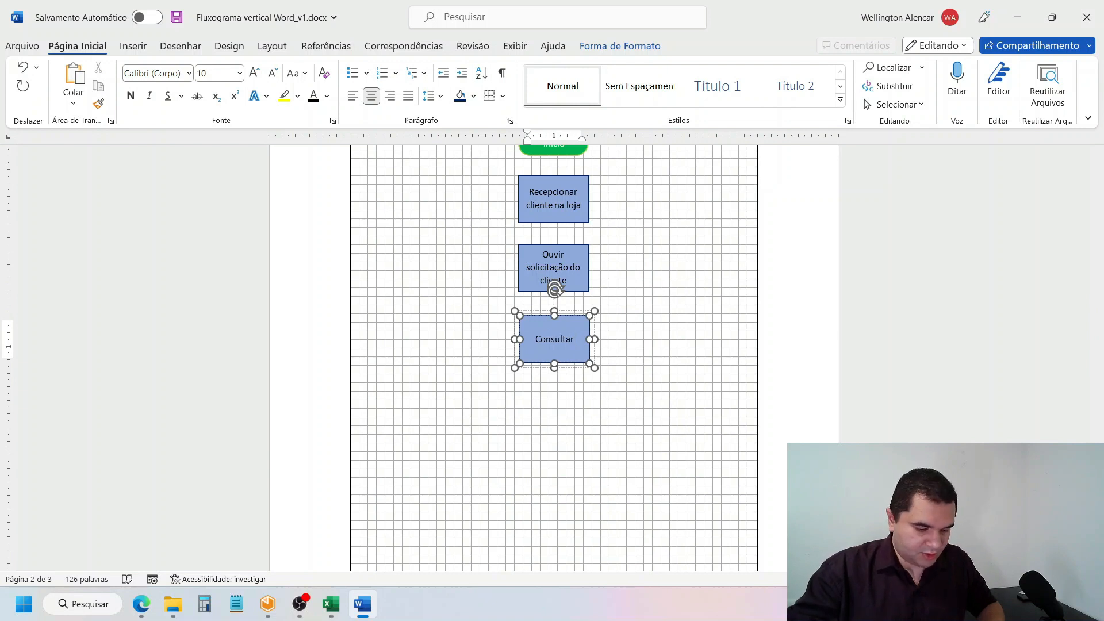
type(" si")
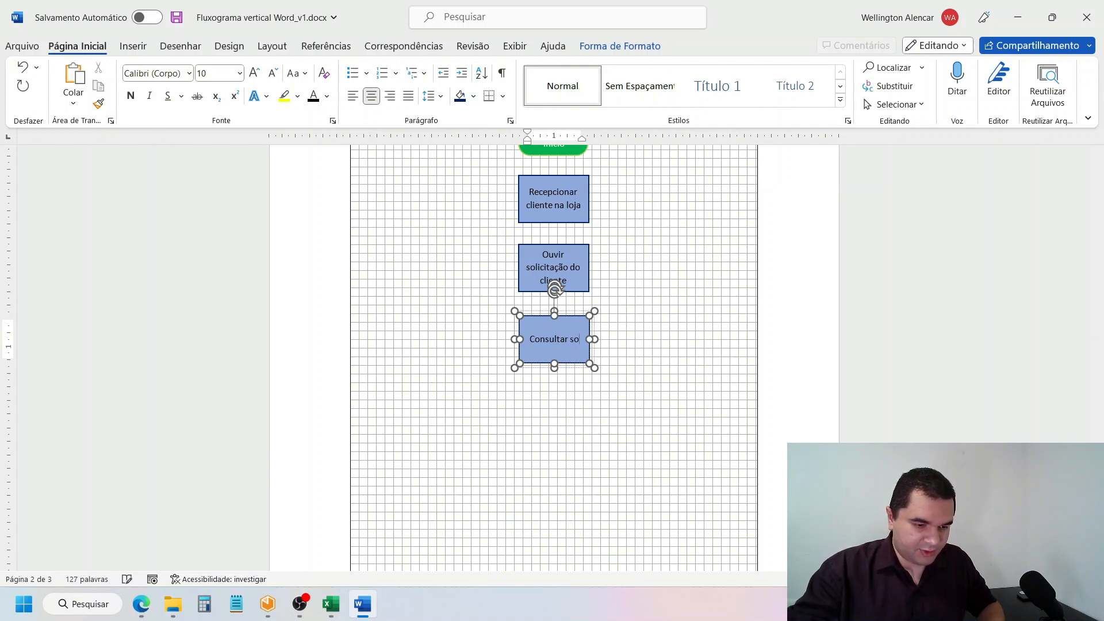
type("stema")
key("BackSpace")
key("BackSpace")
key("BackSpace")
key("BackSpace")
key("BackSpace")
key("BackSpace")
key("BackSpace")
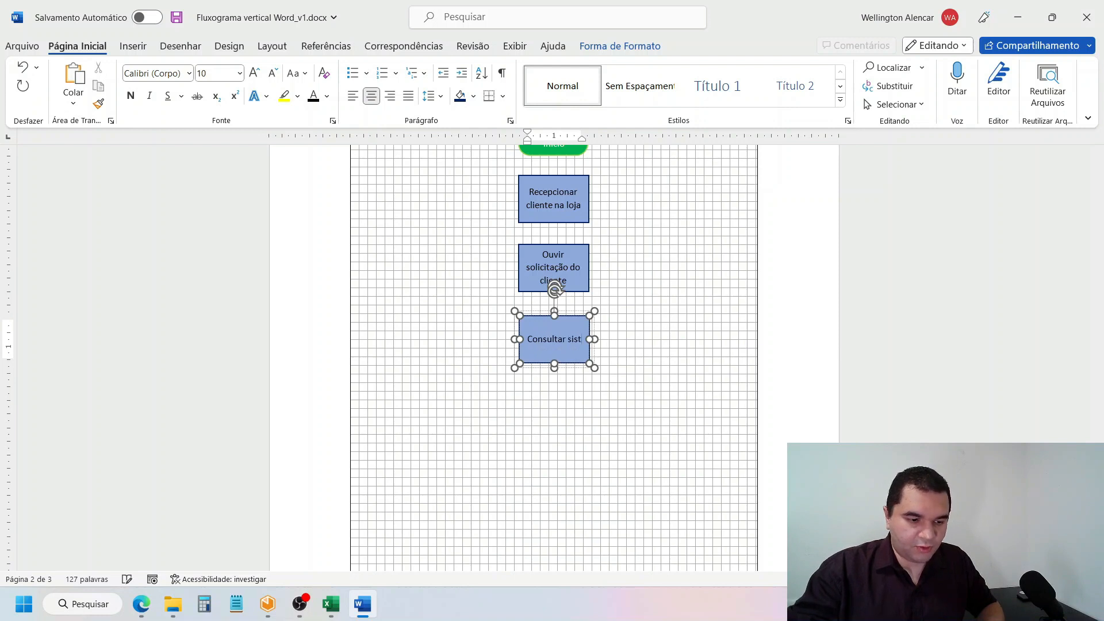
type("dispos")
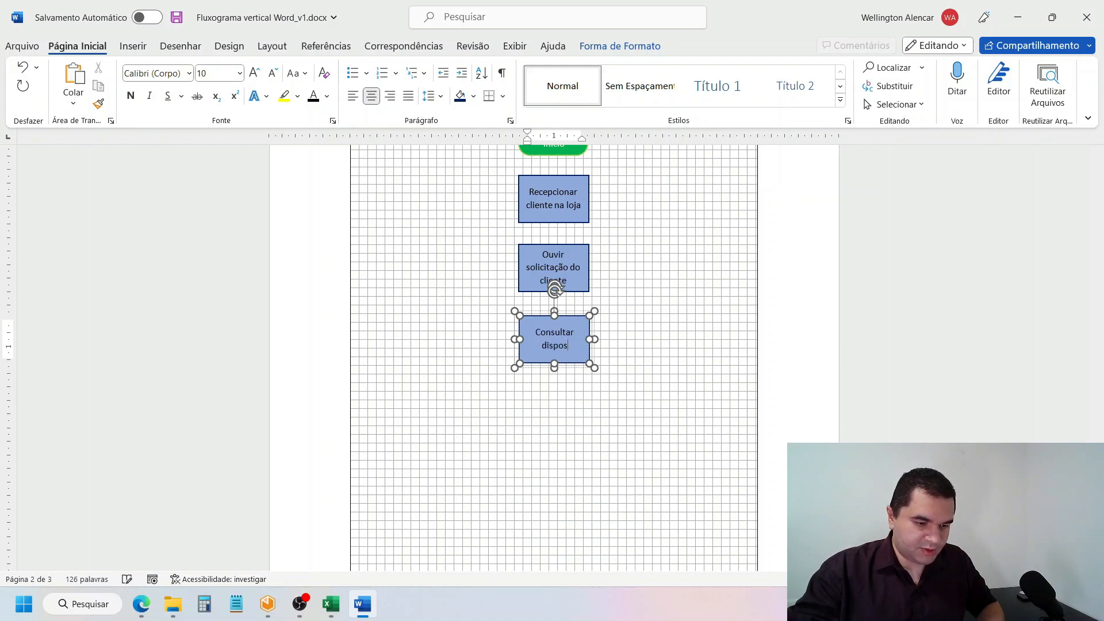
key("BackSpace")
type("nibilidade")
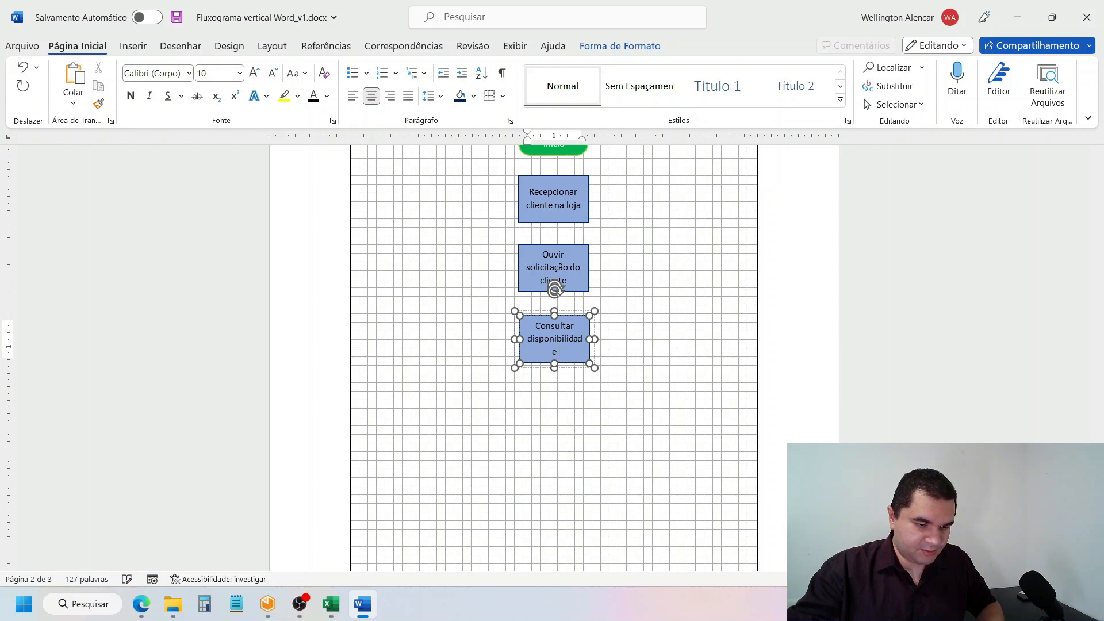
type(" de produto")
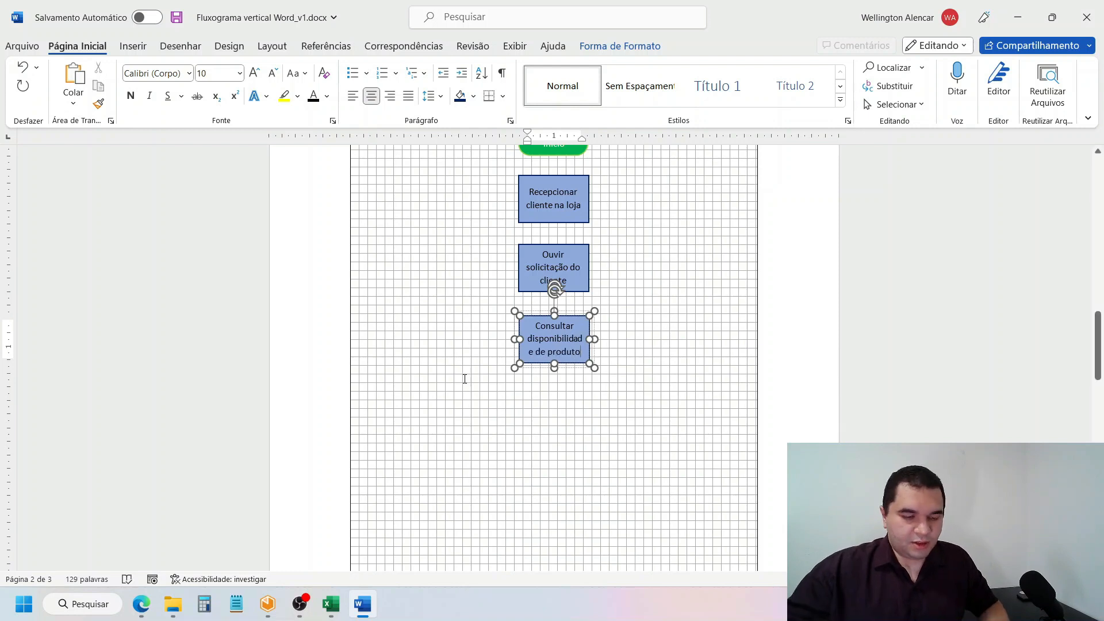
- Open the third activity box's text for editing at the word "disponibilidade"
left_click(562, 371)
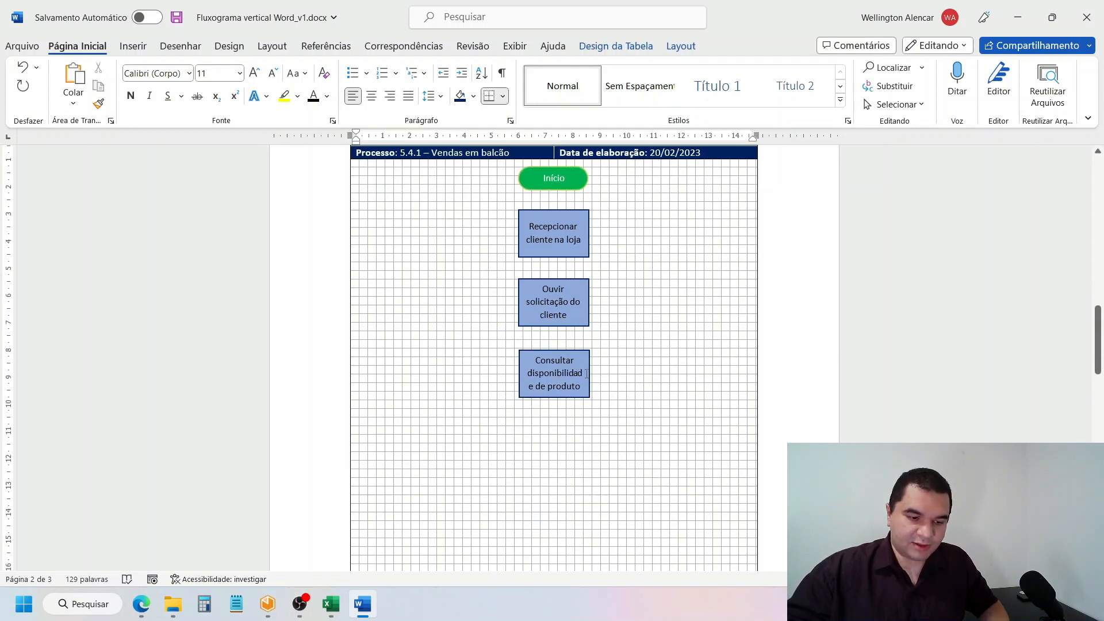
left_click(585, 373)
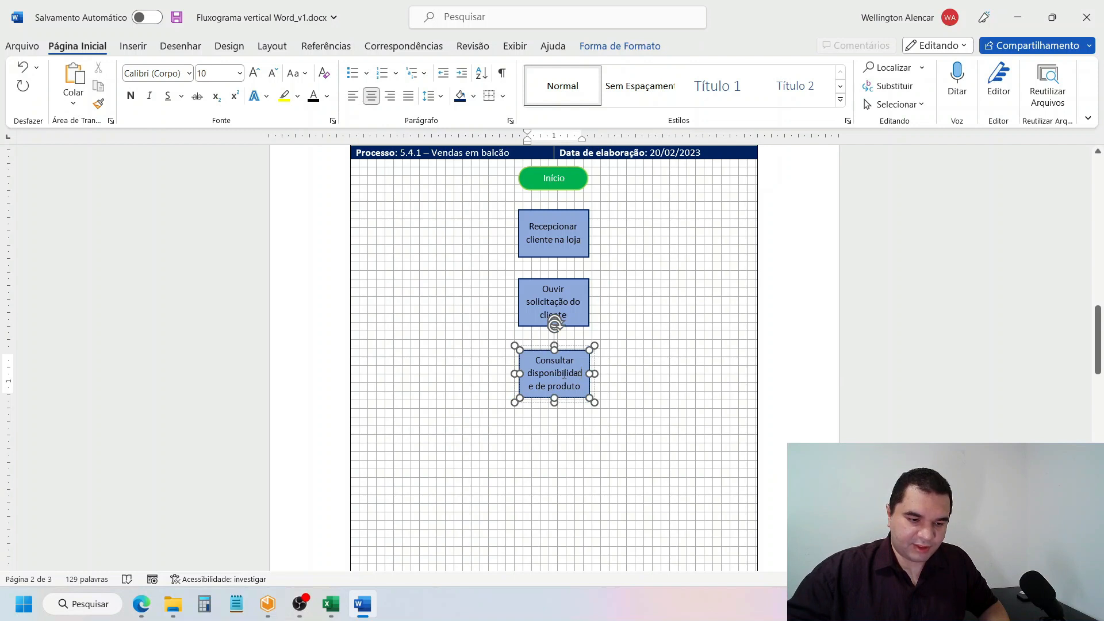